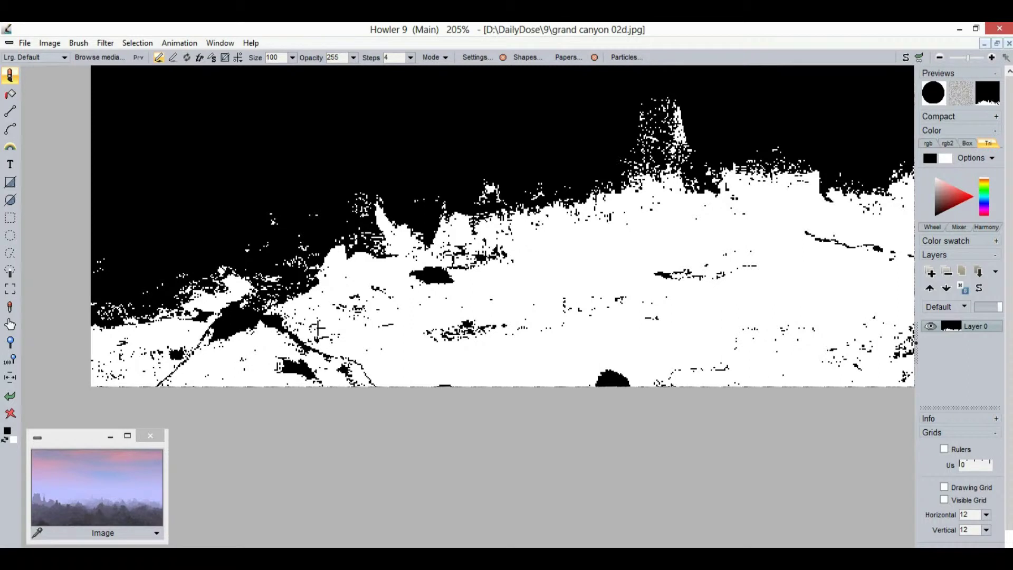
- Paint the black specks and patches in the left and central foreground of the mask solid white below the ridge line
mouse_move(332, 352)
mouse_down()
mouse_move(303, 363)
mouse_move(360, 346)
mouse_move(355, 375)
mouse_move(304, 377)
mouse_move(382, 342)
mouse_move(318, 374)
mouse_move(299, 355)
mouse_move(307, 356)
mouse_move(273, 363)
mouse_move(310, 347)
mouse_move(223, 323)
mouse_up()
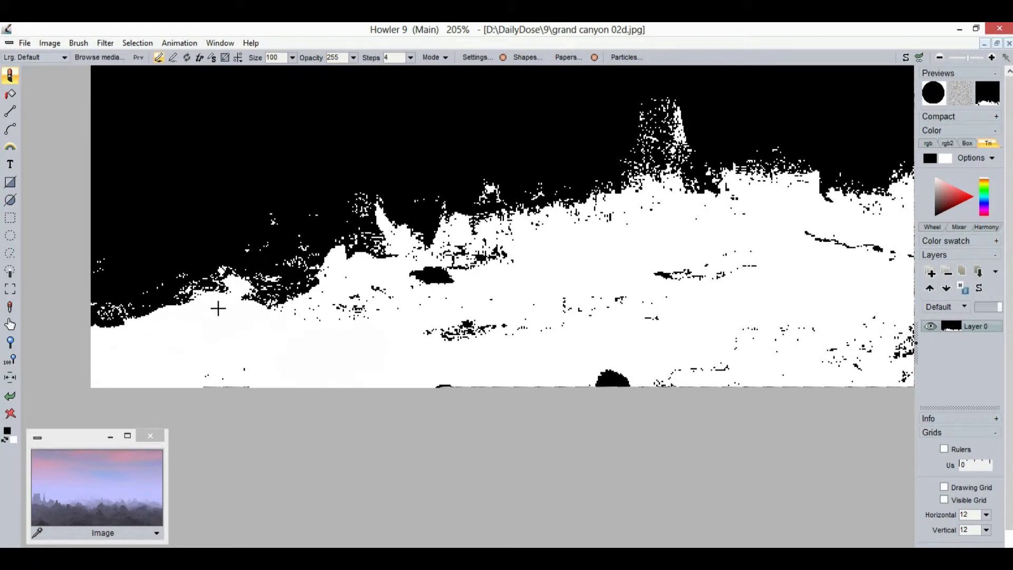
mouse_move(399, 311)
mouse_down()
mouse_move(340, 359)
mouse_move(587, 399)
mouse_up()
drag(521, 331, 415, 351)
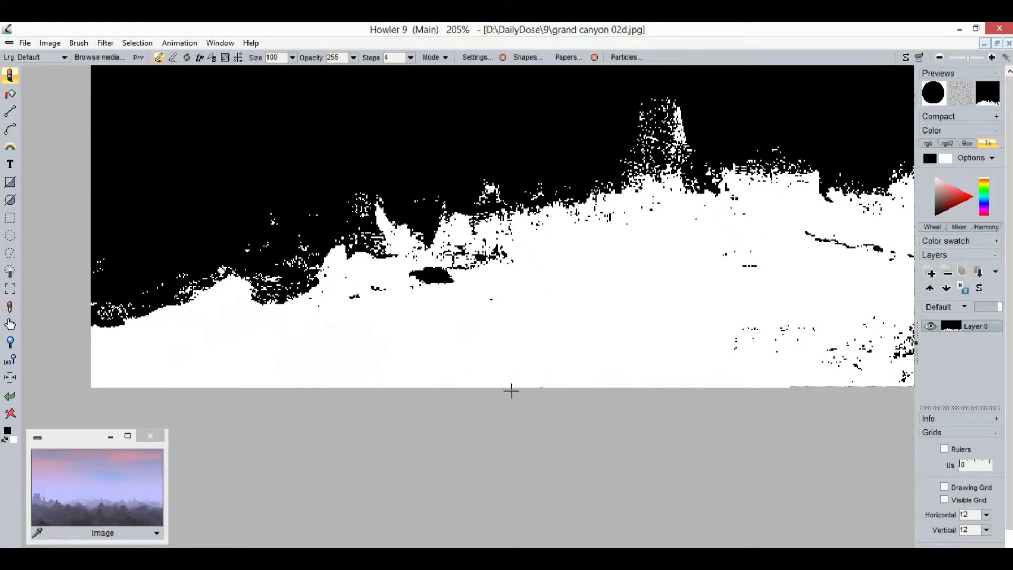
drag(549, 297, 306, 310)
mouse_move(443, 362)
mouse_down()
mouse_move(612, 389)
mouse_move(465, 328)
mouse_up()
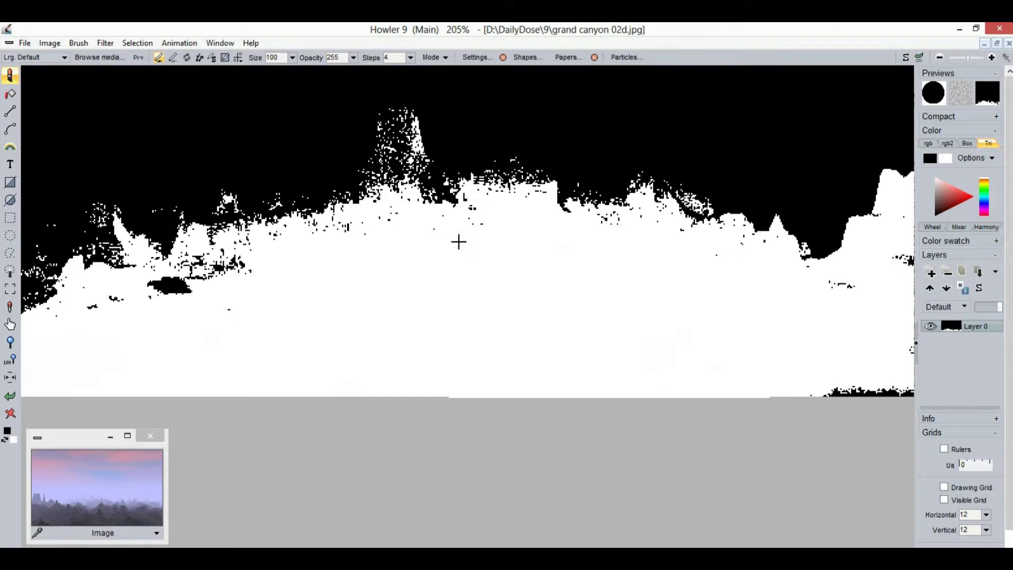
mouse_move(247, 318)
mouse_down()
mouse_move(213, 290)
mouse_move(245, 267)
mouse_move(200, 272)
mouse_move(255, 258)
mouse_move(160, 299)
mouse_up()
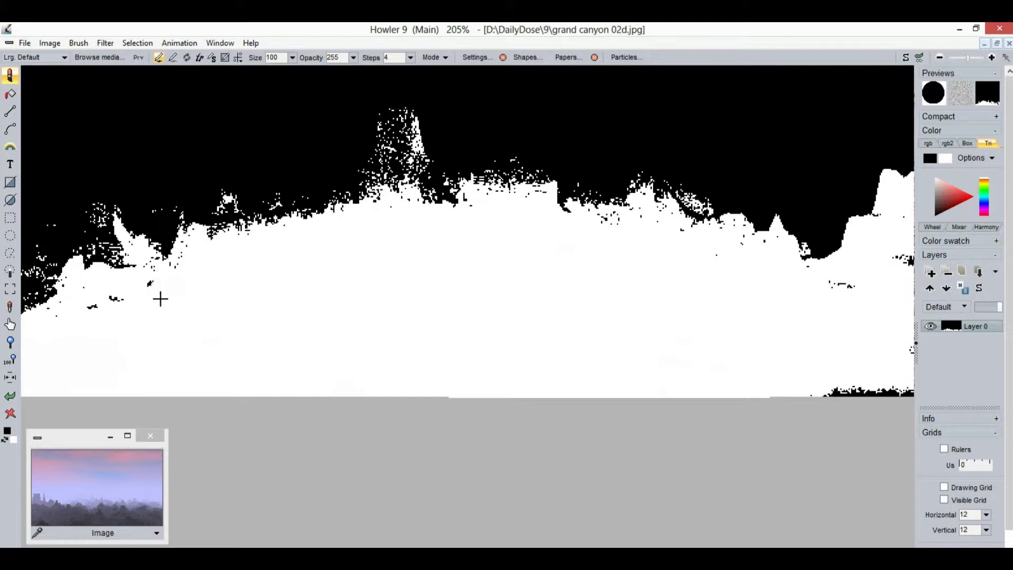
drag(214, 323, 436, 320)
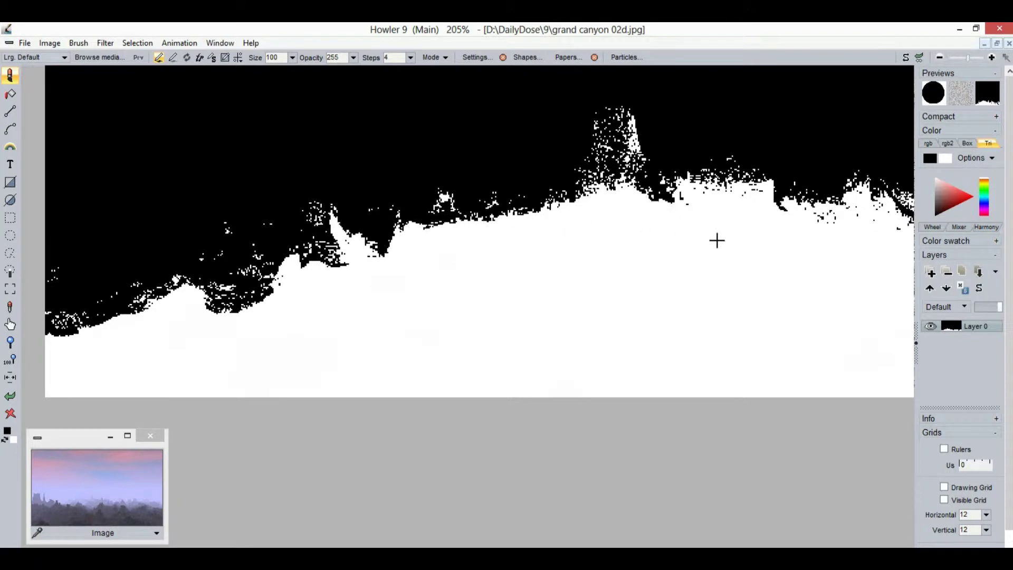
- Fill the black specks below the central ridge and along the mask's lower edge with white
scroll(452, 330, up, 4)
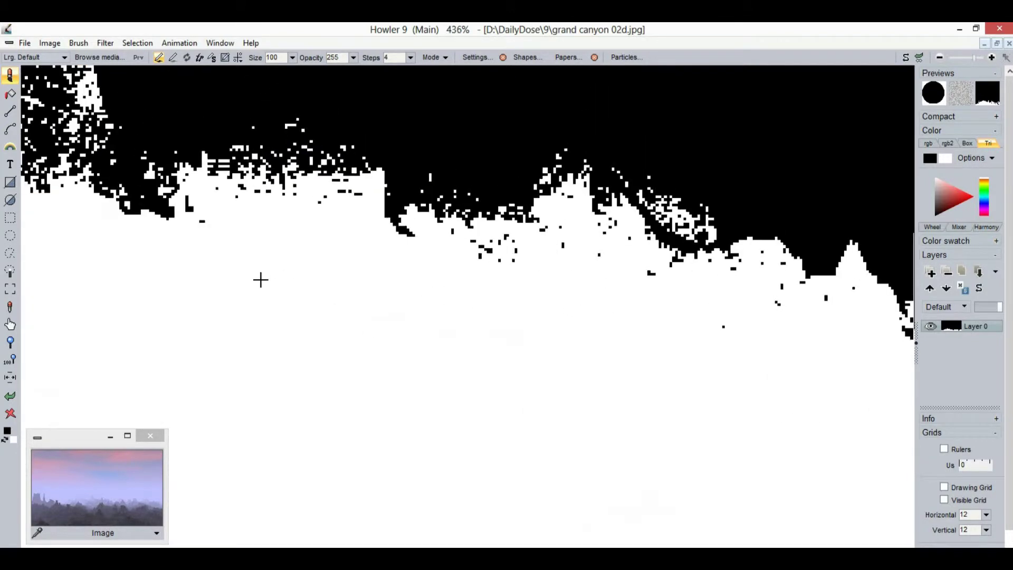
drag(260, 280, 343, 332)
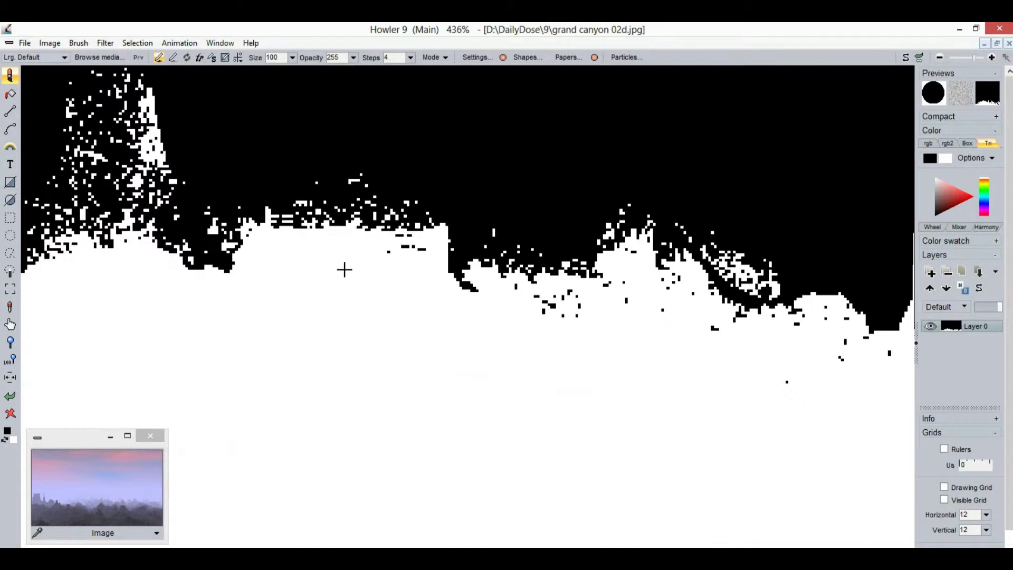
mouse_move(526, 351)
mouse_down()
mouse_move(521, 311)
mouse_move(580, 328)
mouse_up()
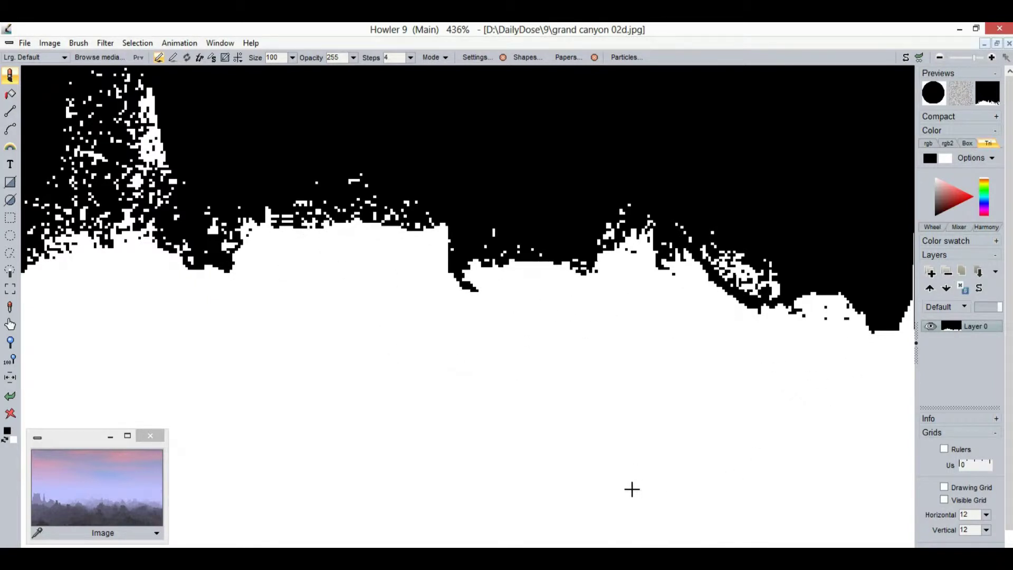
drag(672, 468, 289, 323)
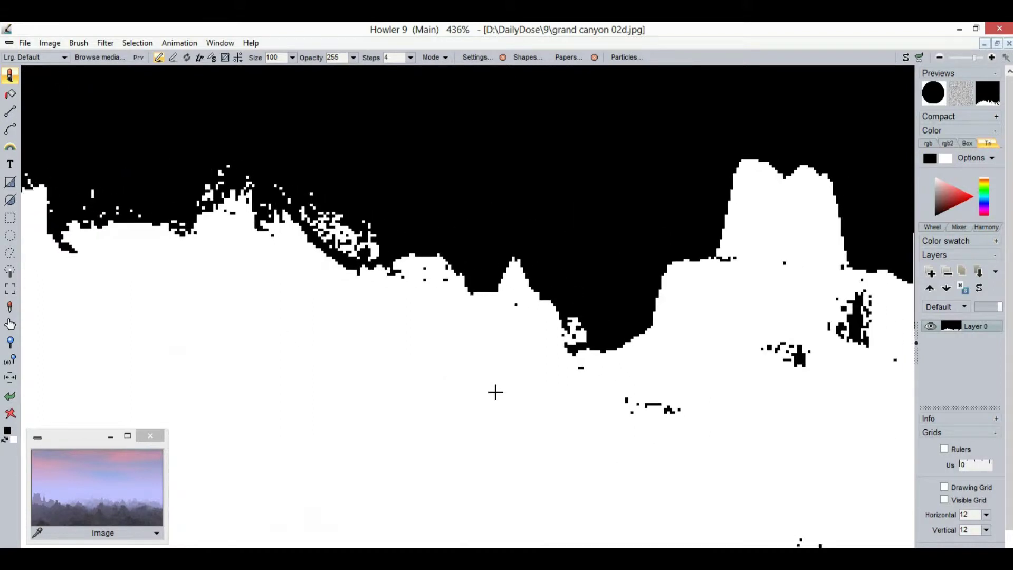
mouse_move(773, 432)
mouse_down()
mouse_move(696, 471)
mouse_move(491, 366)
mouse_move(472, 380)
mouse_up()
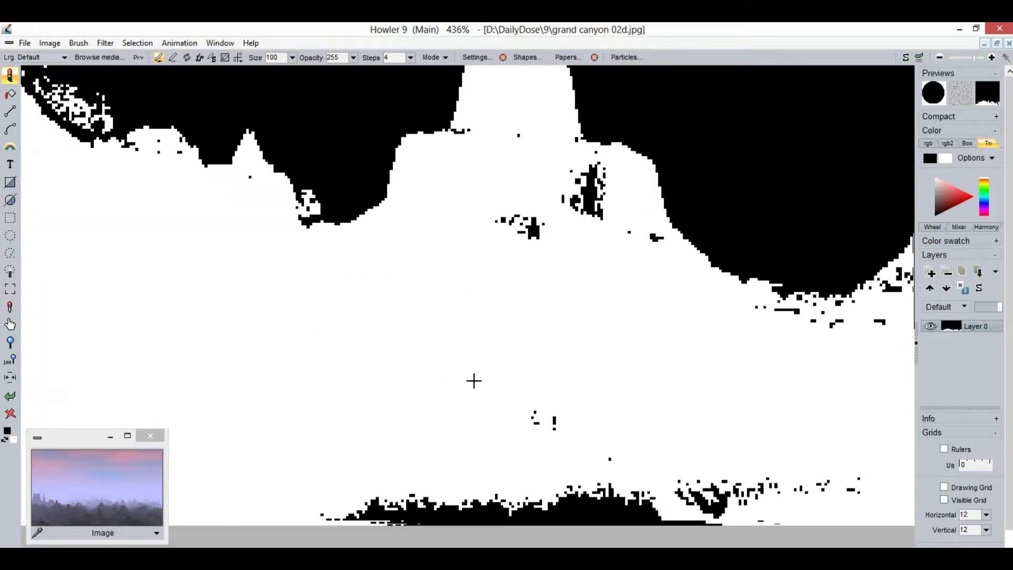
mouse_move(454, 482)
mouse_down()
mouse_move(501, 524)
mouse_move(673, 498)
mouse_move(759, 507)
mouse_up()
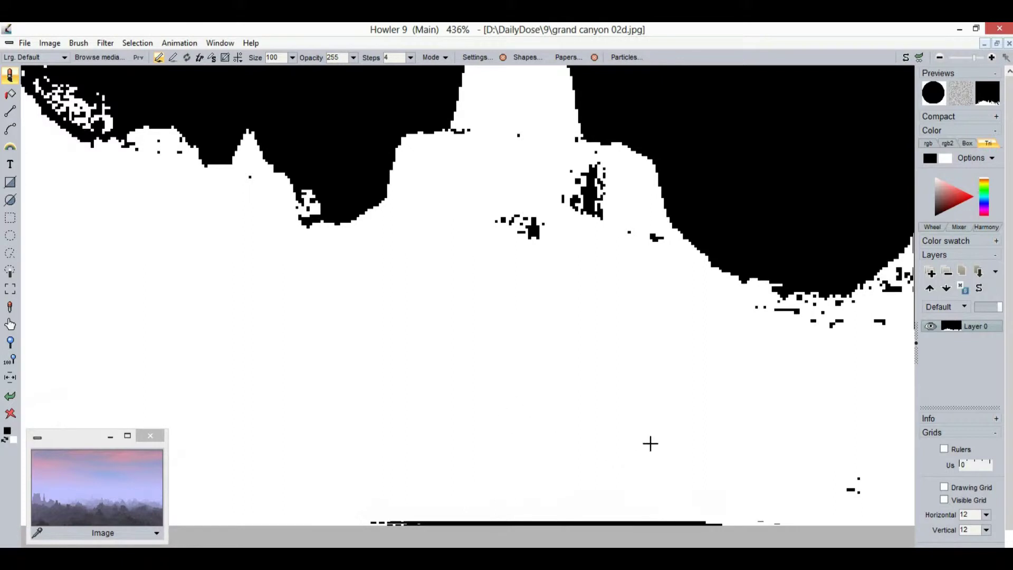
drag(531, 478, 391, 418)
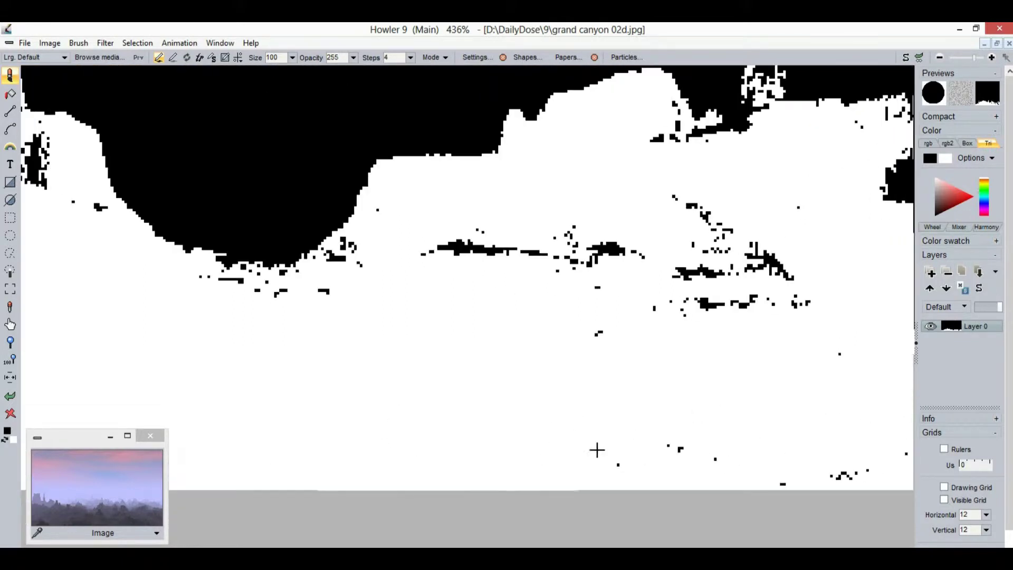
- Paint out the black gaps inside the right-hand rock formations of the mask with white
mouse_move(786, 269)
mouse_down()
mouse_move(782, 296)
mouse_move(531, 294)
mouse_move(468, 259)
mouse_up()
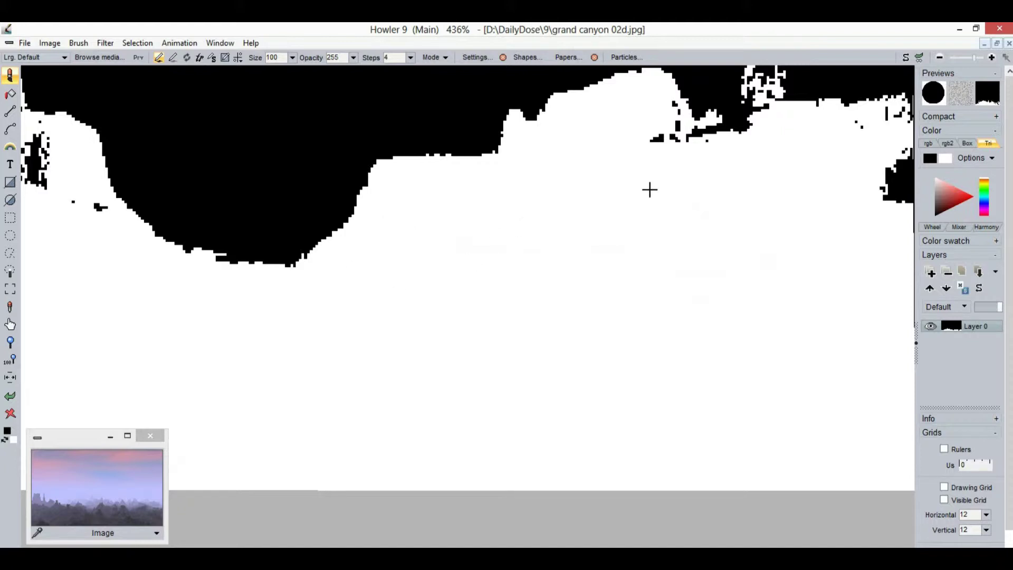
drag(710, 196, 458, 321)
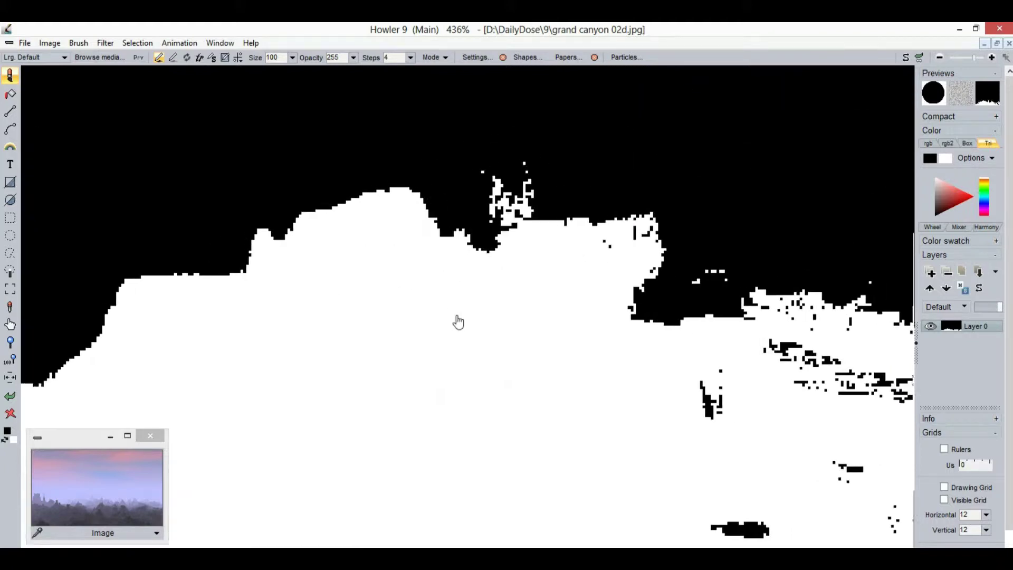
drag(707, 414, 727, 505)
drag(789, 453, 322, 344)
mouse_move(546, 381)
mouse_down()
mouse_move(497, 373)
mouse_move(534, 310)
mouse_up()
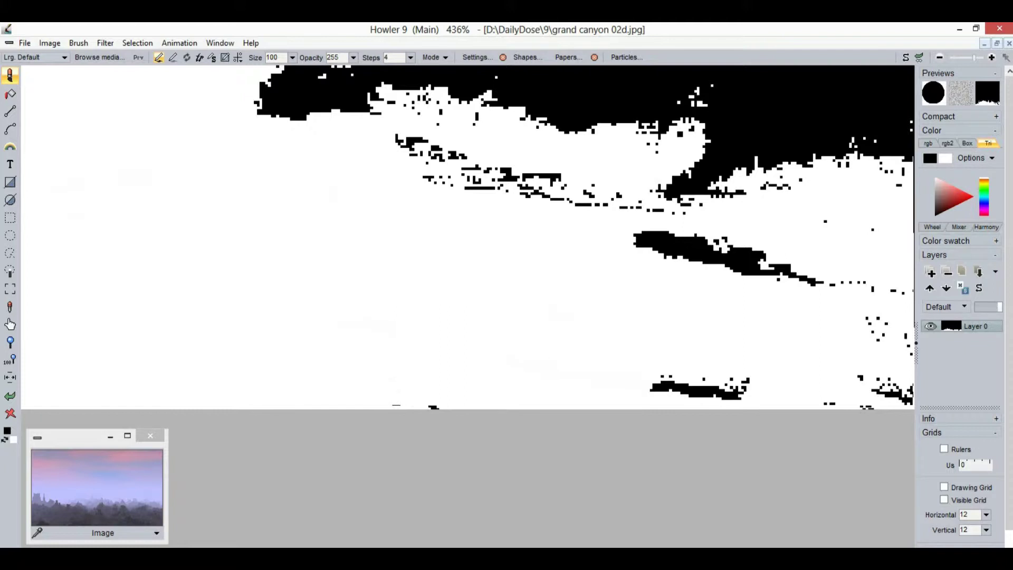
- Switch from the mask back to the canyon image and choose the Hard 50 paint-on-alpha brush
key(m)
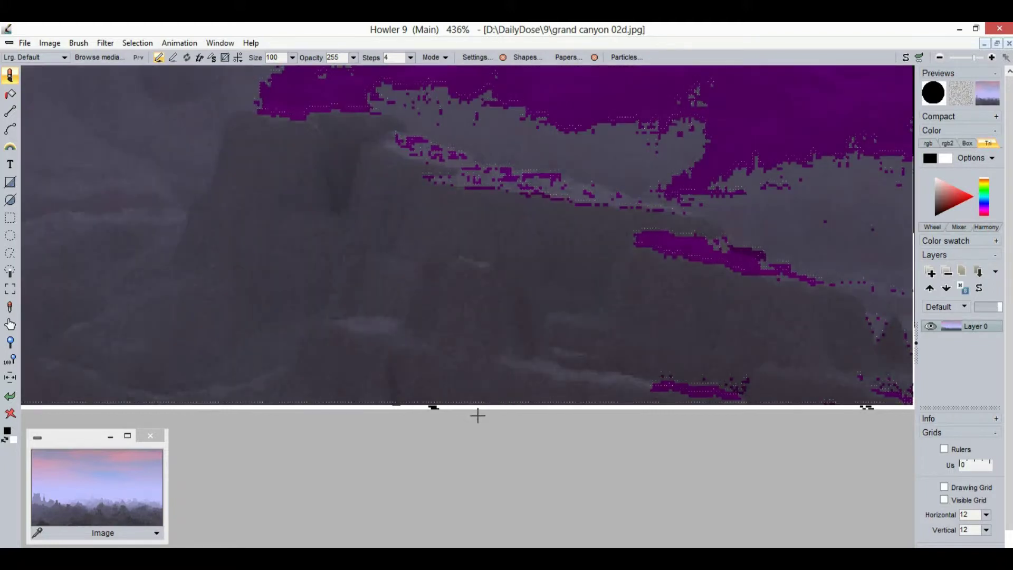
scroll(718, 413, down, 5)
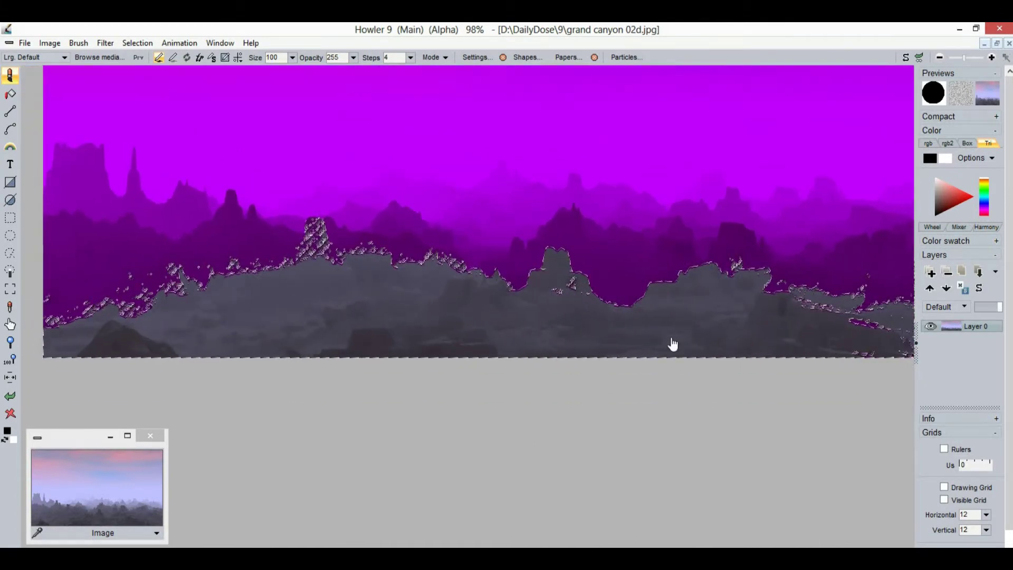
drag(671, 344, 264, 332)
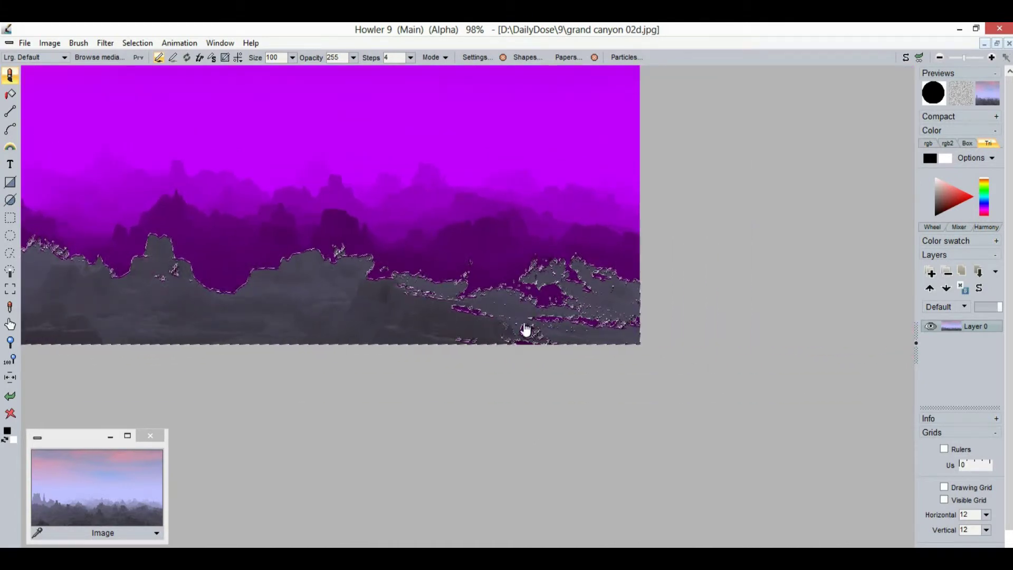
scroll(459, 312, up, 3)
scroll(506, 296, up, 2)
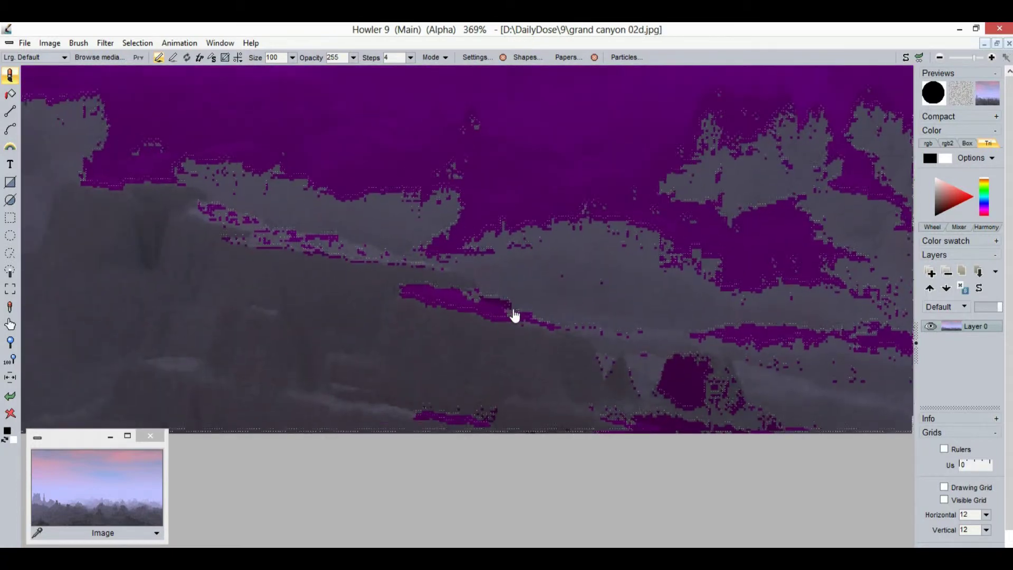
click(11, 76)
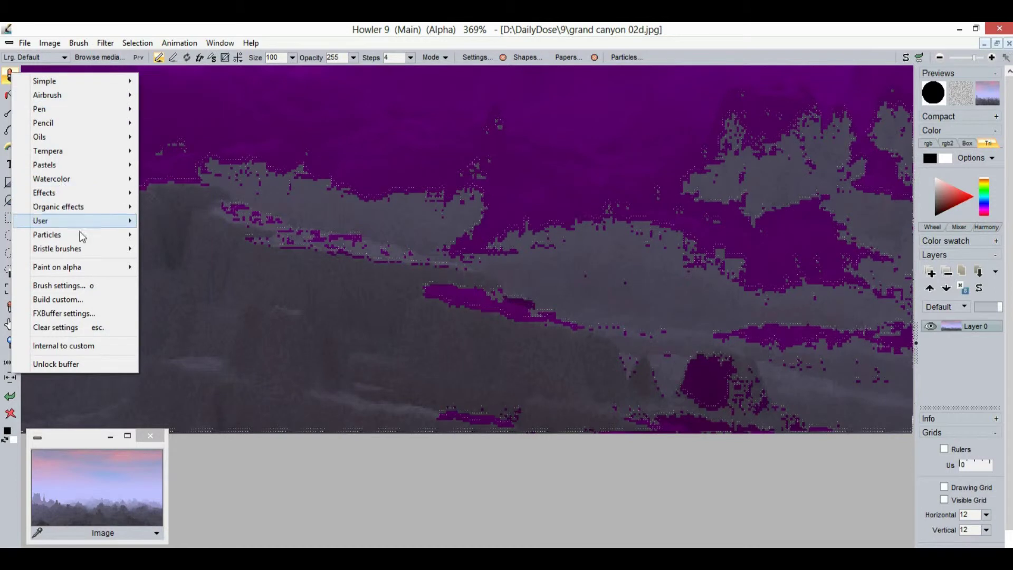
mouse_move(90, 267)
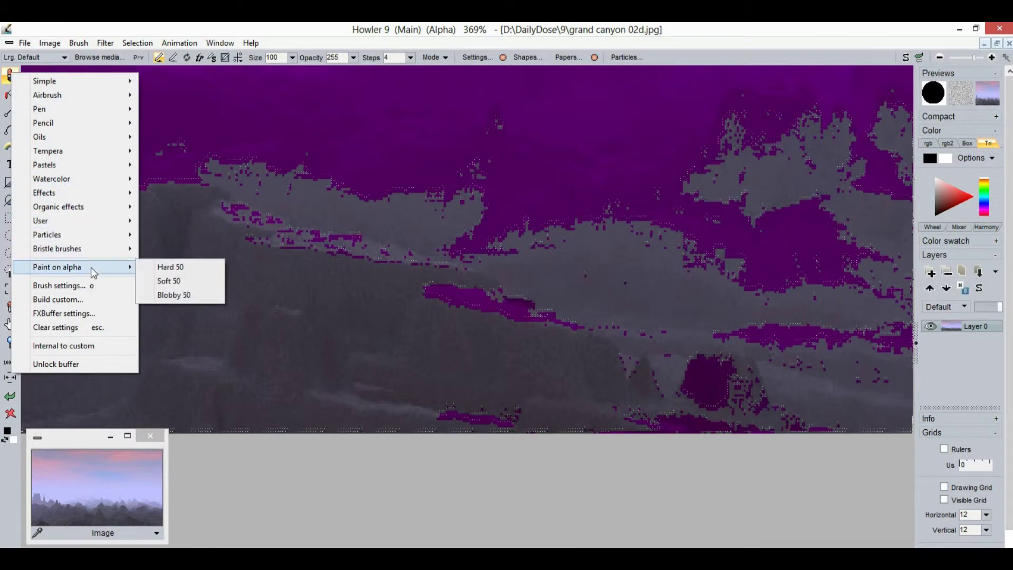
click(193, 267)
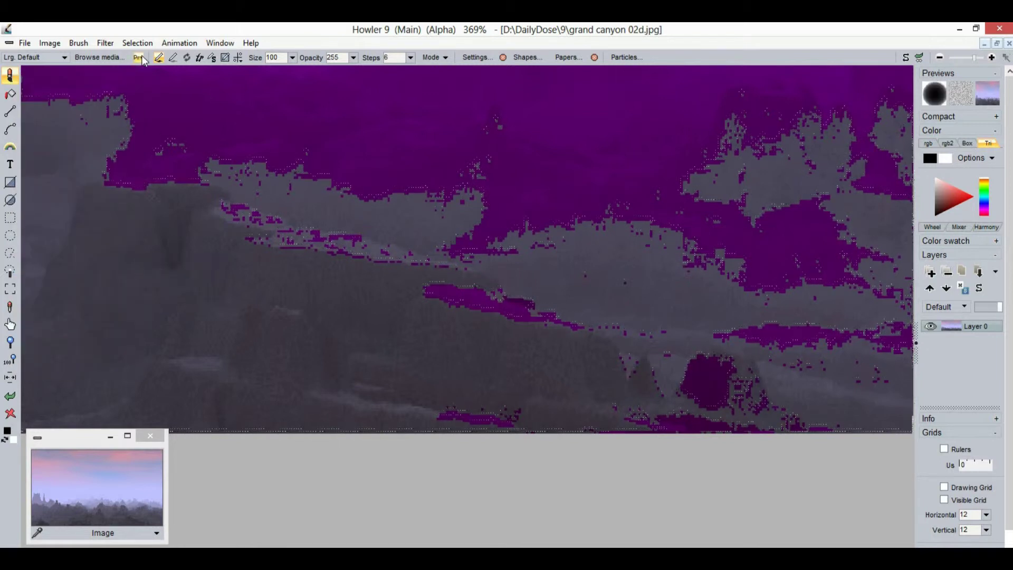
- Paint the purple gaps in the lower-right foreground rocks into the alpha selection with the paint-on-alpha brush
mouse_move(480, 362)
mouse_down()
mouse_move(371, 309)
mouse_move(237, 284)
mouse_up()
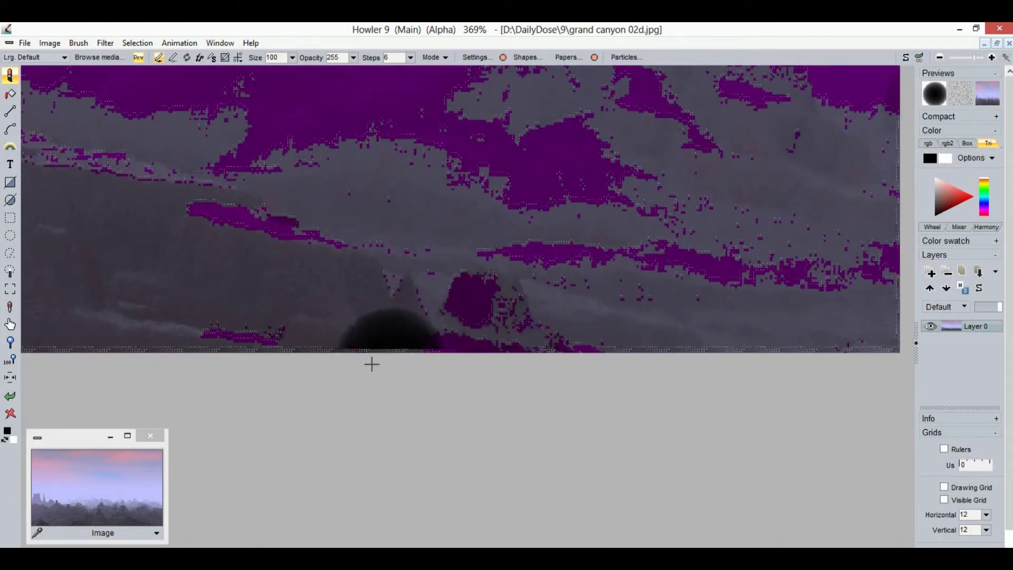
mouse_move(294, 344)
mouse_down()
mouse_move(188, 339)
mouse_move(360, 366)
mouse_up()
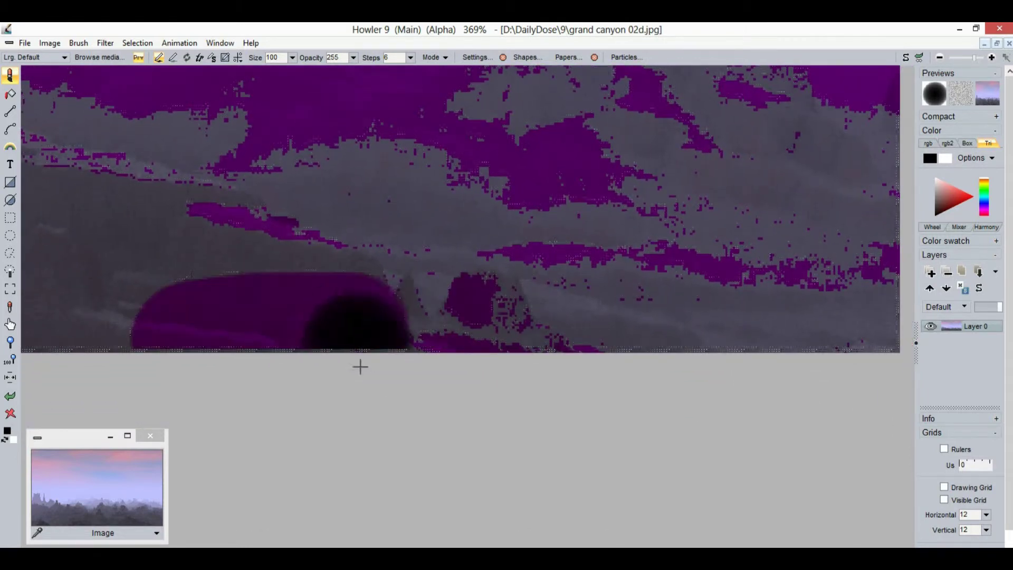
mouse_move(178, 332)
mouse_down()
mouse_move(257, 322)
mouse_move(345, 343)
mouse_up()
mouse_move(237, 340)
mouse_down()
mouse_move(271, 318)
mouse_move(400, 322)
mouse_up()
mouse_move(527, 338)
mouse_down()
mouse_move(339, 316)
mouse_move(176, 264)
mouse_move(197, 254)
mouse_move(399, 276)
mouse_up()
mouse_move(599, 321)
mouse_down()
mouse_move(468, 276)
mouse_move(855, 293)
mouse_up()
click(629, 365)
mouse_move(629, 365)
mouse_down()
mouse_move(506, 334)
mouse_move(219, 355)
mouse_move(430, 366)
mouse_move(181, 351)
mouse_up()
mouse_move(181, 350)
mouse_down()
mouse_move(598, 354)
mouse_move(591, 291)
mouse_move(415, 278)
mouse_move(364, 287)
mouse_move(366, 307)
mouse_move(587, 231)
mouse_move(513, 214)
mouse_move(640, 215)
mouse_up()
click(457, 351)
drag(385, 330, 672, 398)
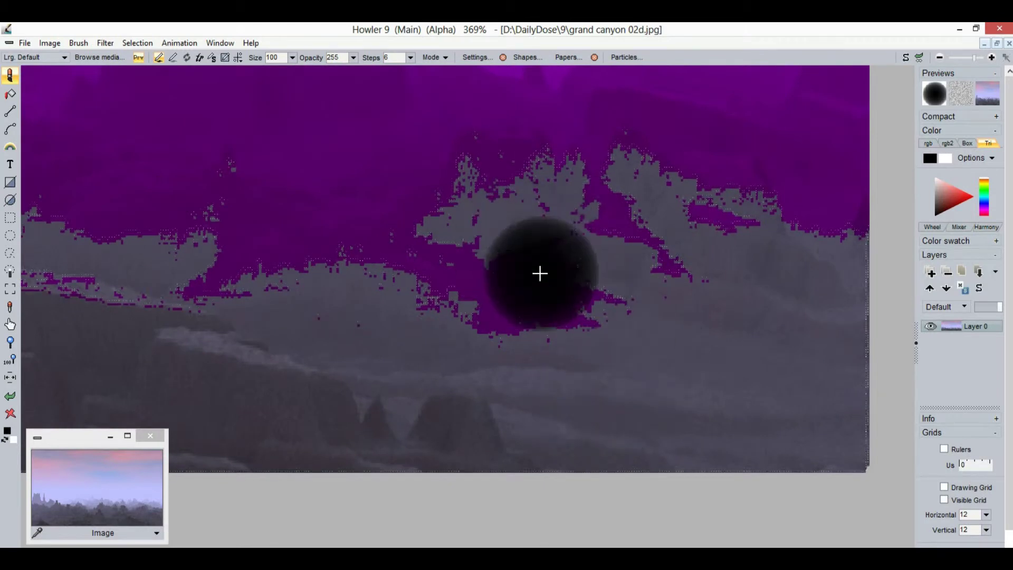
- Store the foreground selection in an alpha buffer and place the buffer window beneath the image
scroll(630, 318, down, 5)
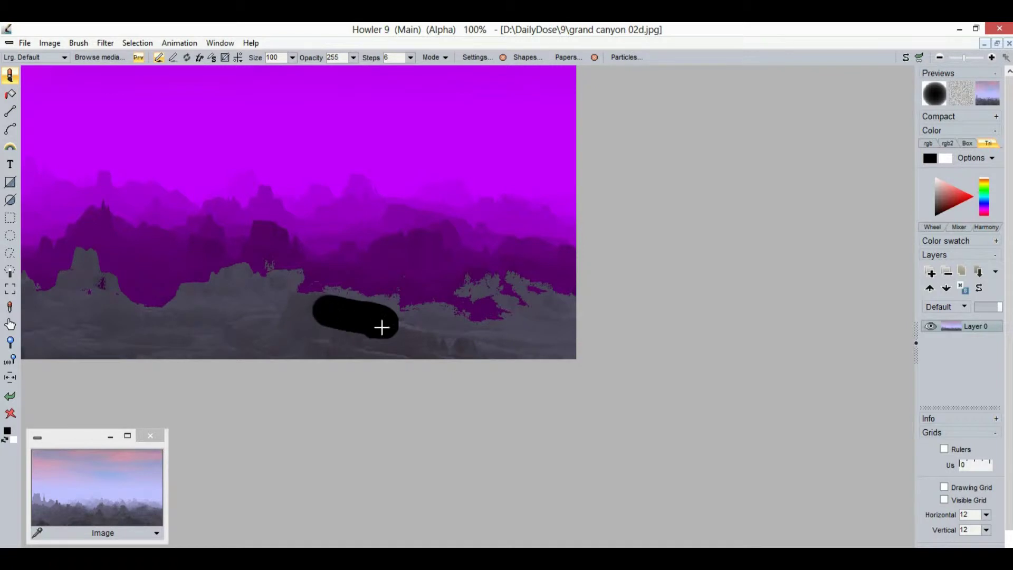
drag(464, 335, 782, 307)
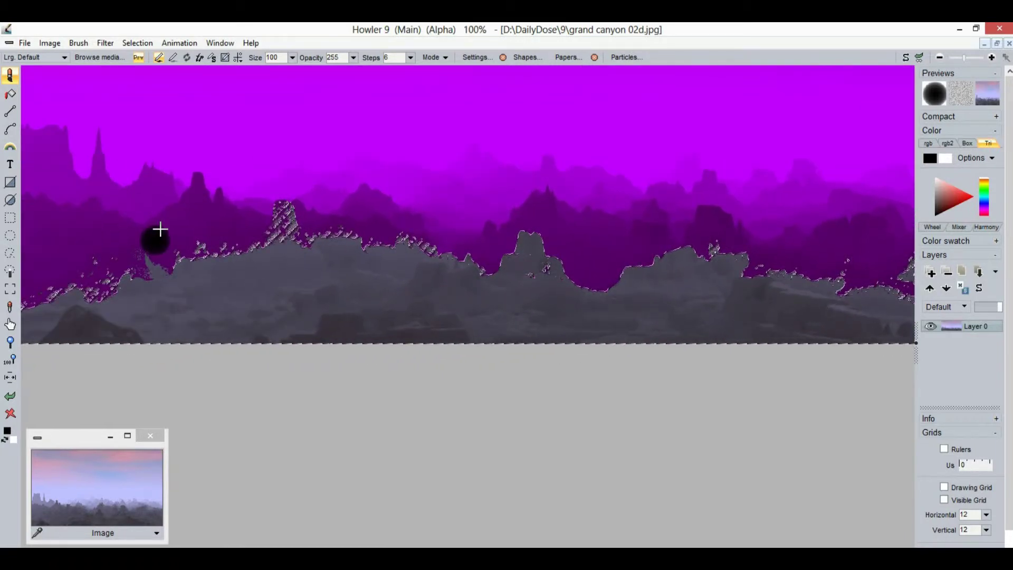
drag(545, 303, 424, 260)
scroll(527, 238, down, 1)
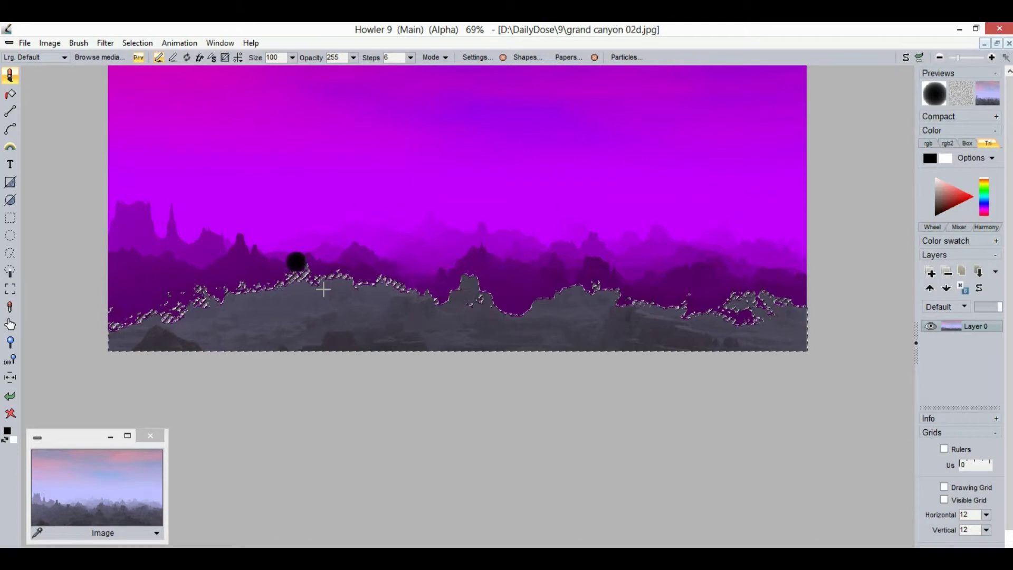
click(135, 45)
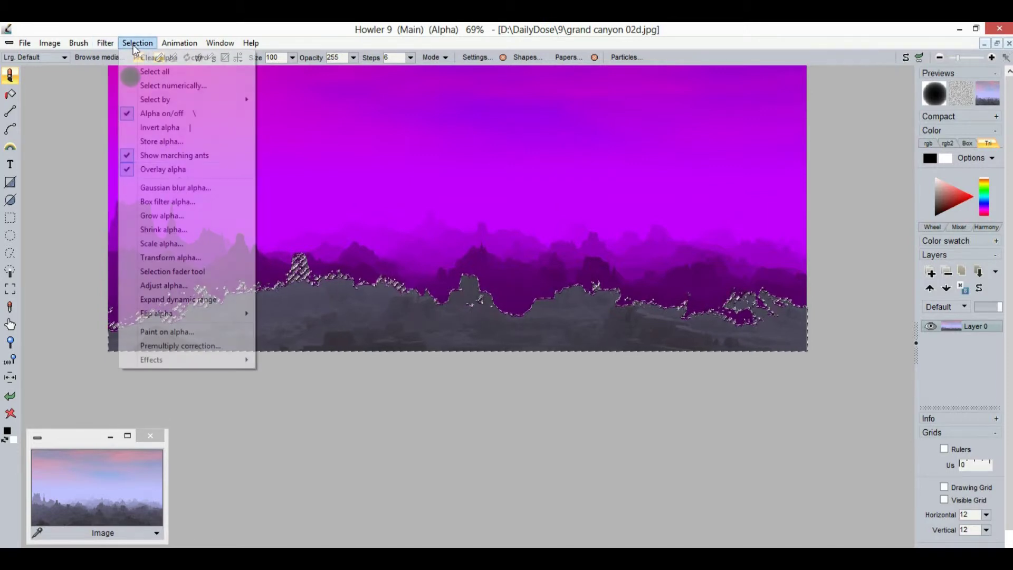
click(177, 141)
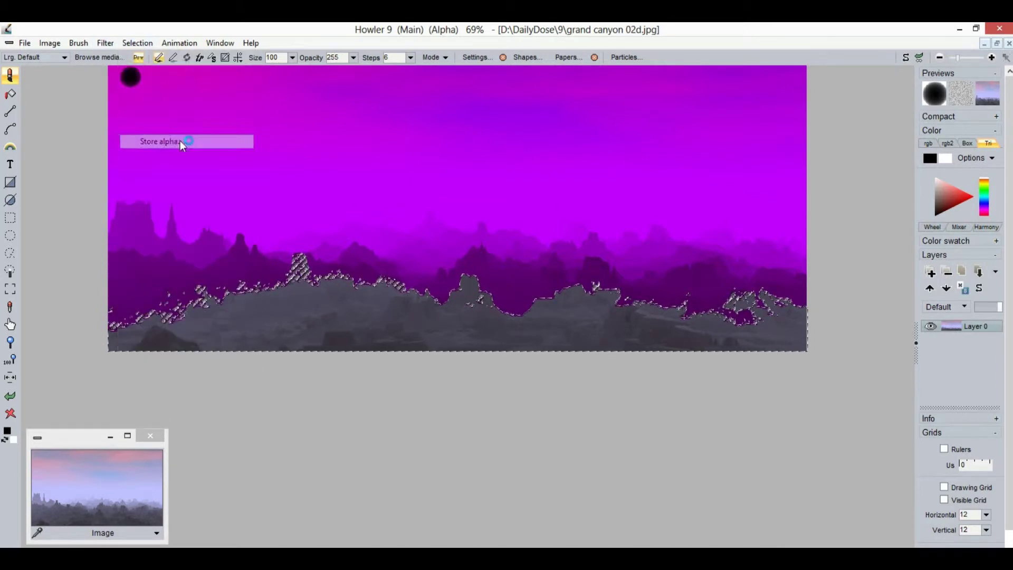
drag(69, 66, 778, 446)
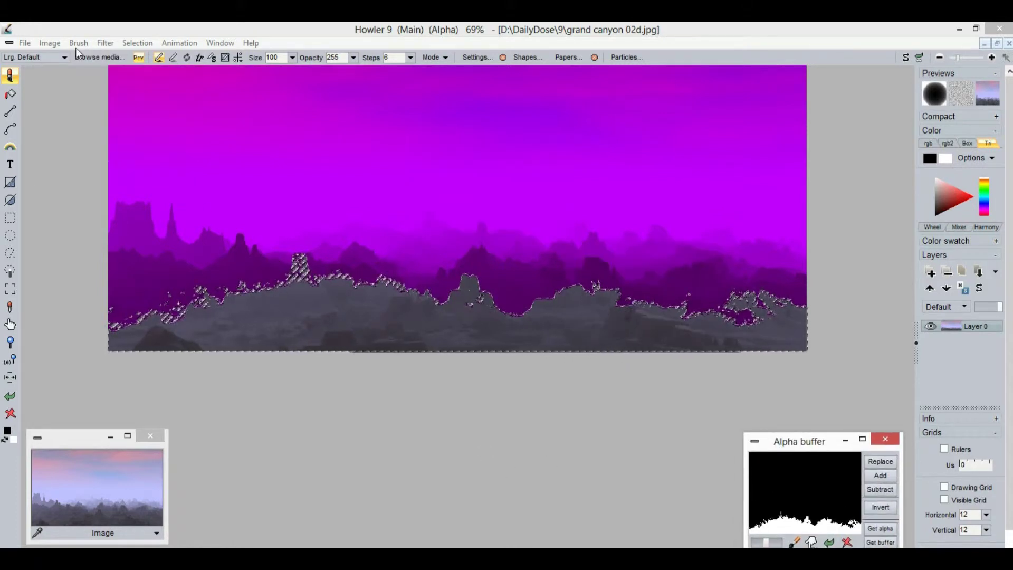
- Adjust the selected foreground rocks to hue 77, saturation 200 and value 293
click(105, 43)
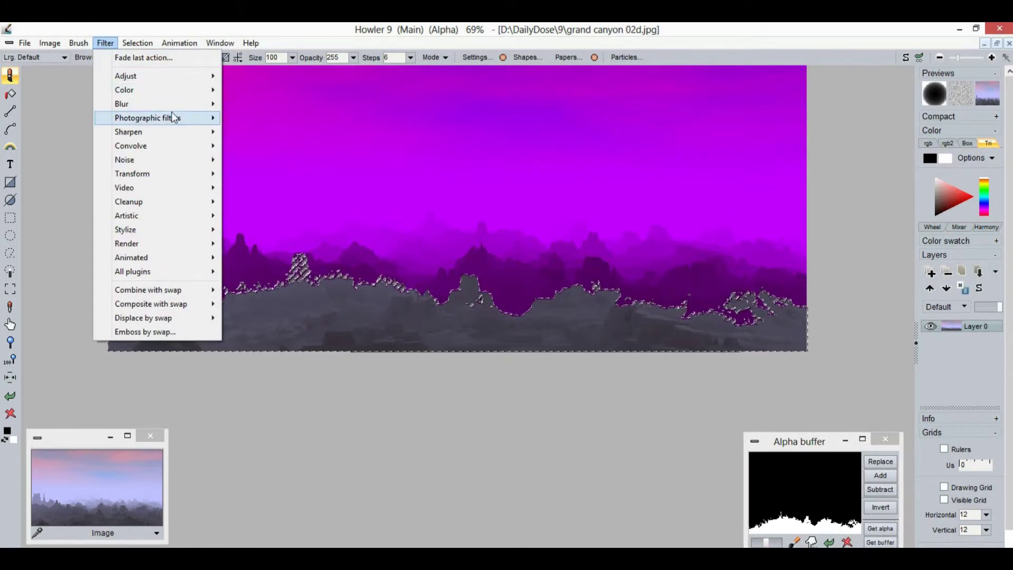
mouse_move(160, 74)
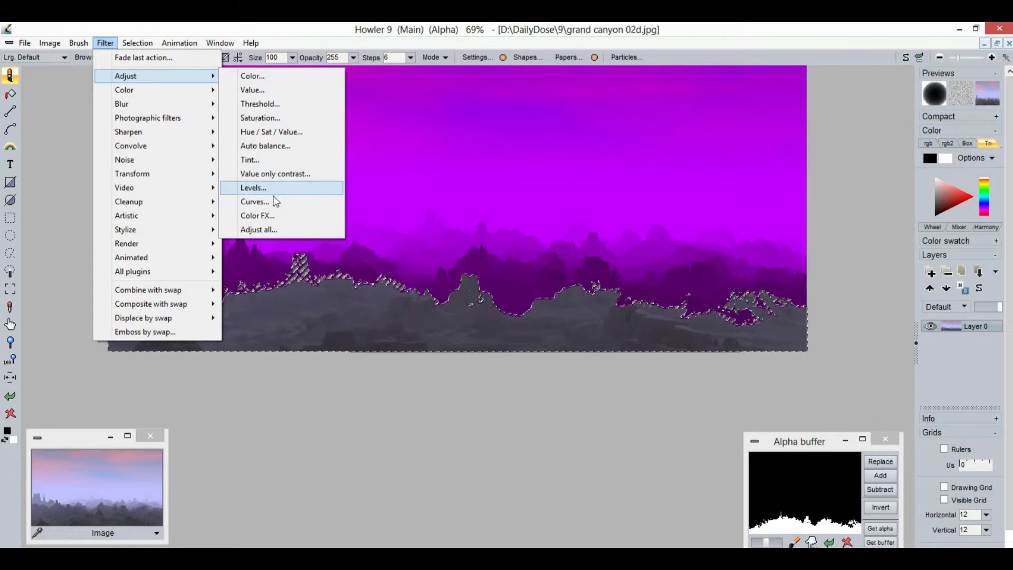
click(292, 131)
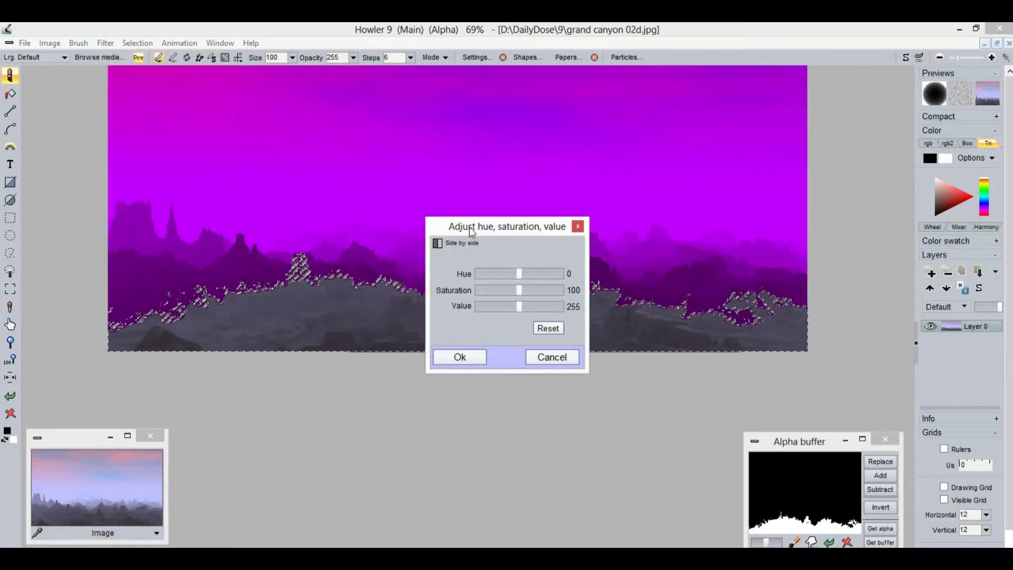
drag(471, 225, 318, 356)
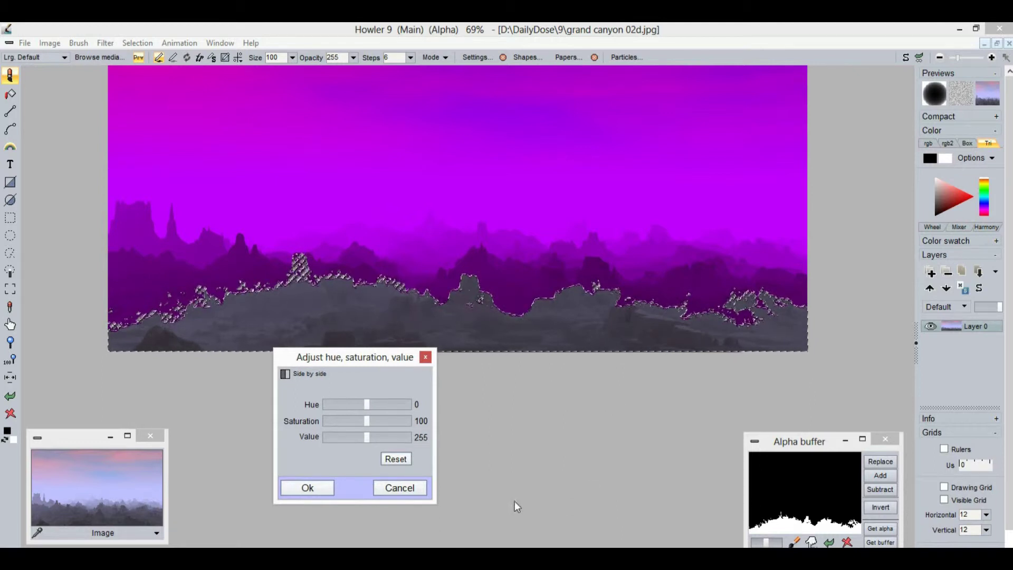
drag(368, 405, 410, 424)
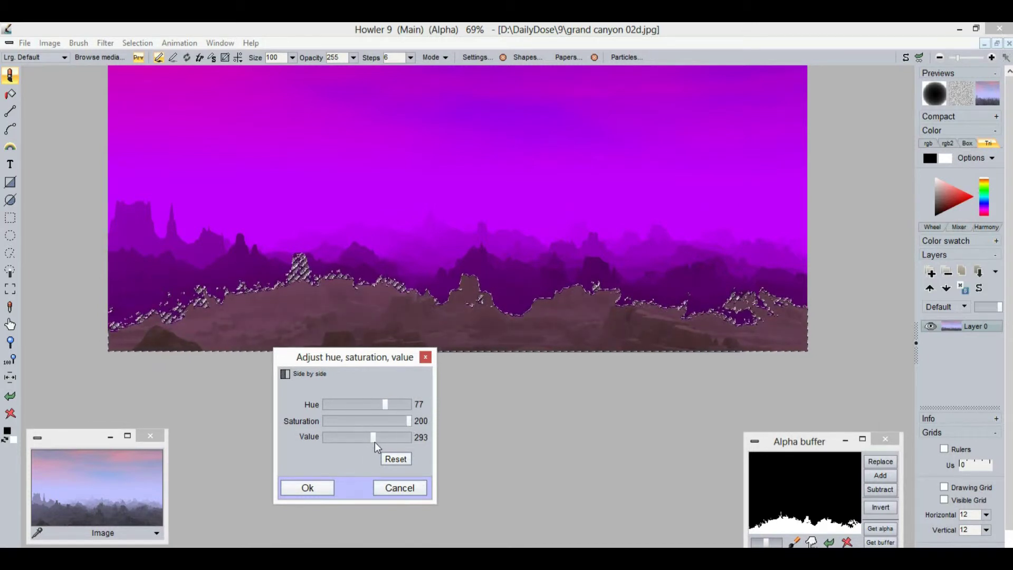
click(307, 487)
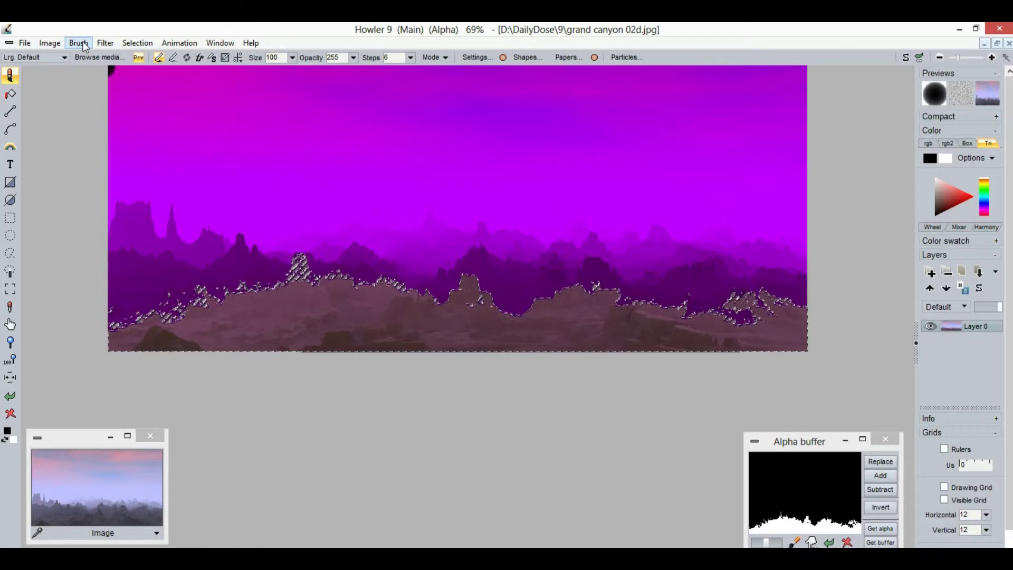
- Try a color emboss at level 255 on the foreground rocks and inspect the relief up close
click(109, 45)
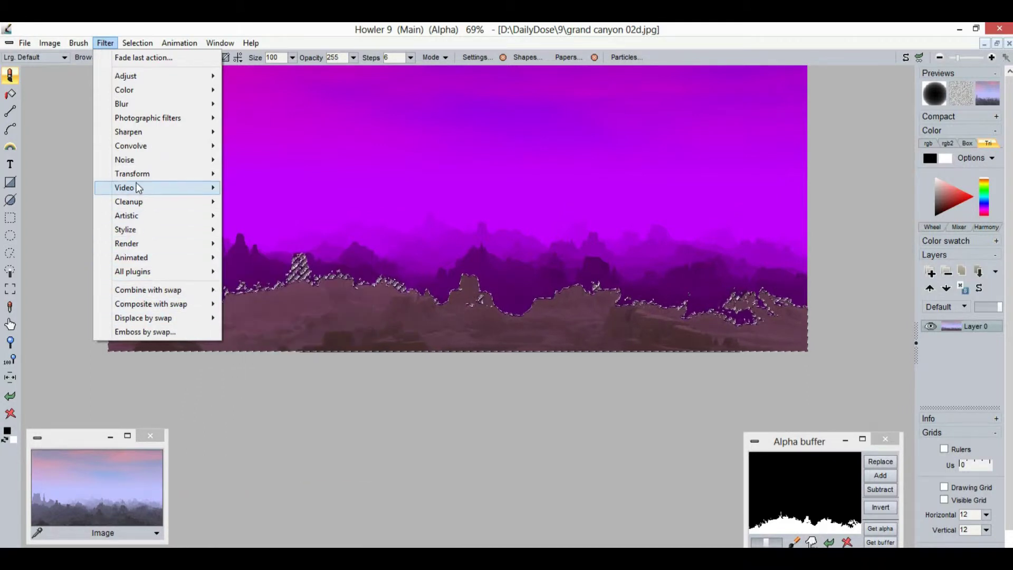
mouse_move(144, 146)
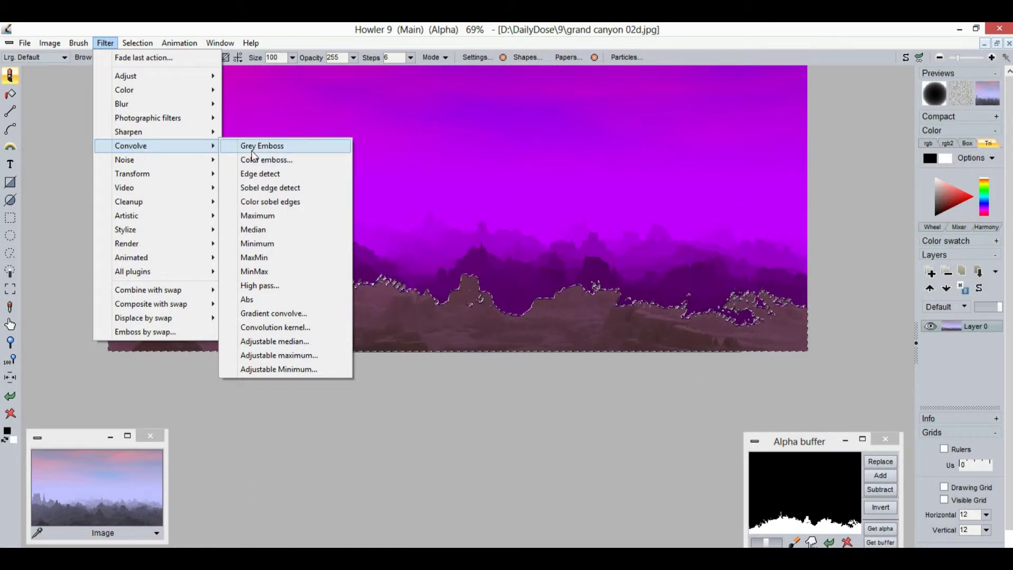
click(279, 159)
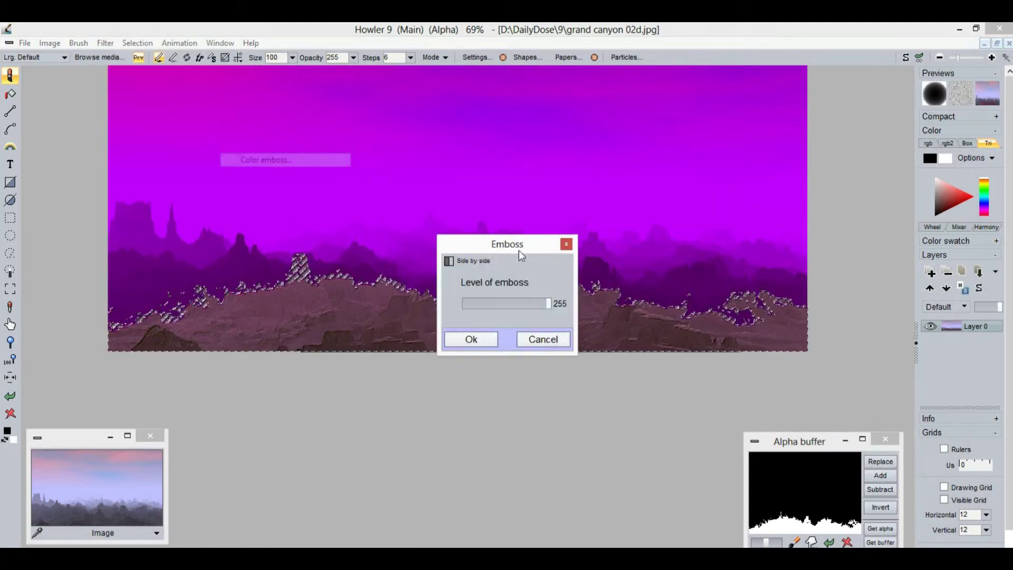
drag(268, 354, 268, 357)
mouse_move(303, 409)
mouse_down()
mouse_move(245, 406)
mouse_move(308, 406)
mouse_up()
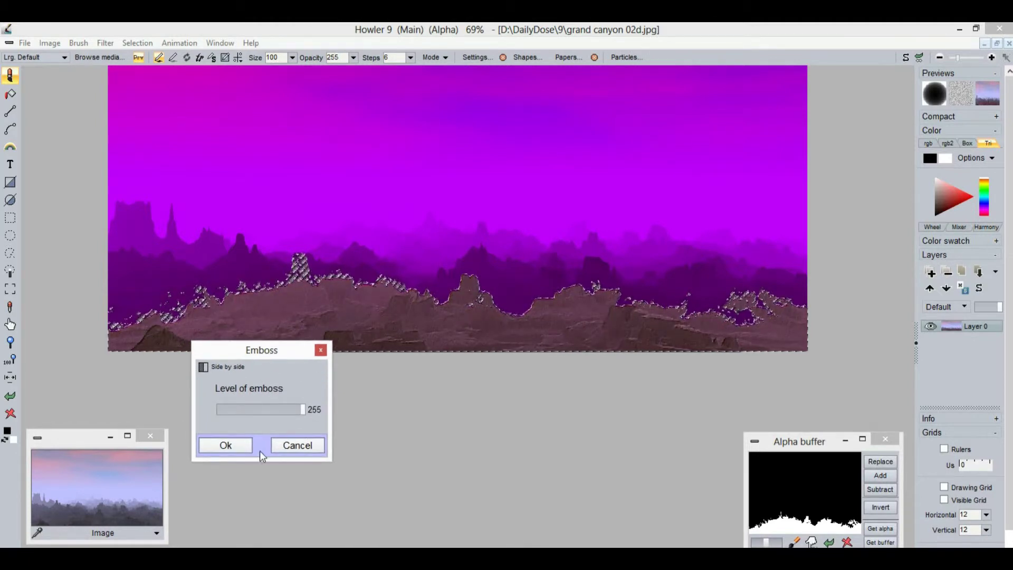
click(226, 444)
scroll(464, 329, up, 5)
scroll(425, 341, up, 3)
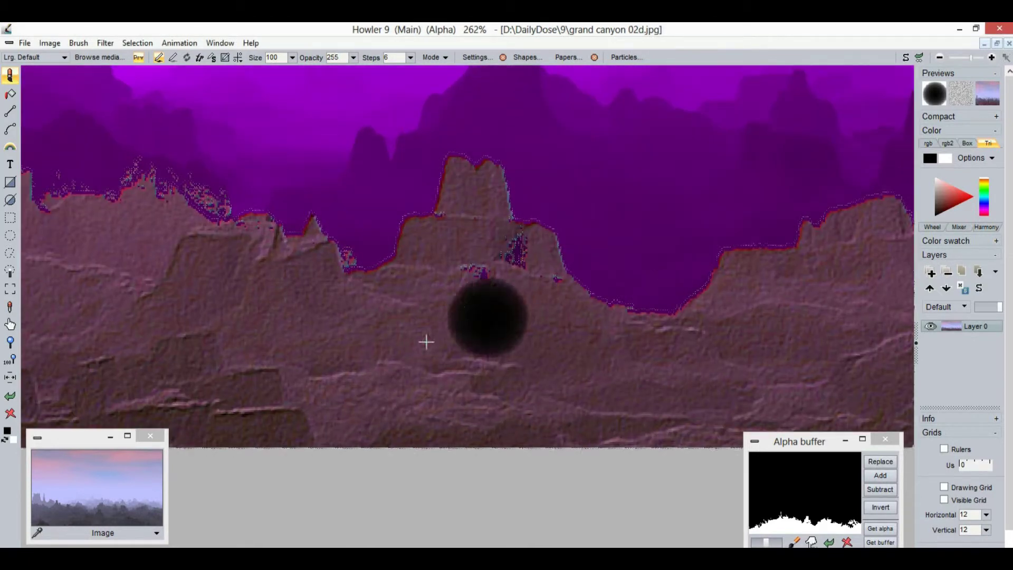
drag(768, 249, 588, 292)
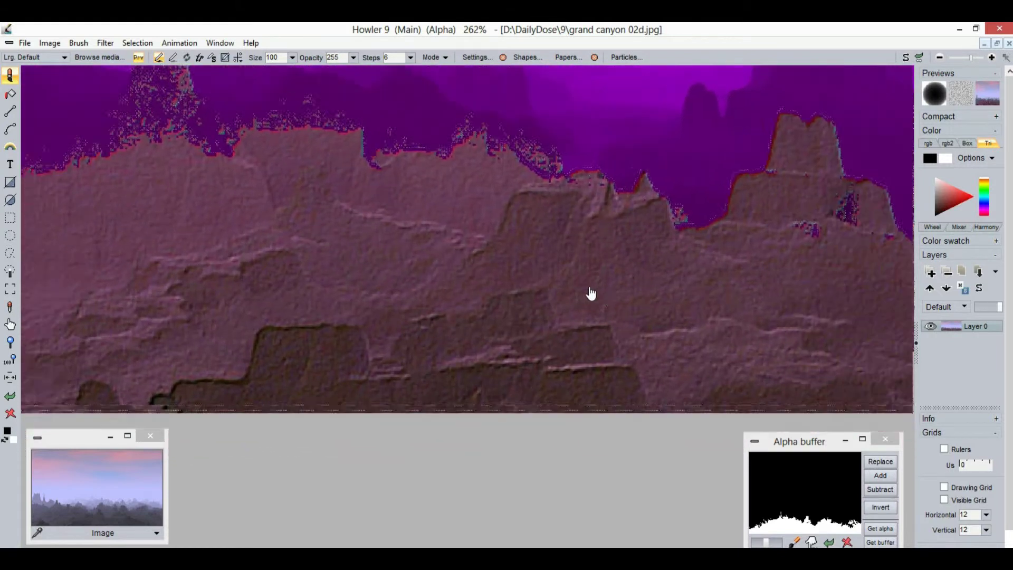
scroll(671, 262, down, 8)
scroll(478, 289, up, 3)
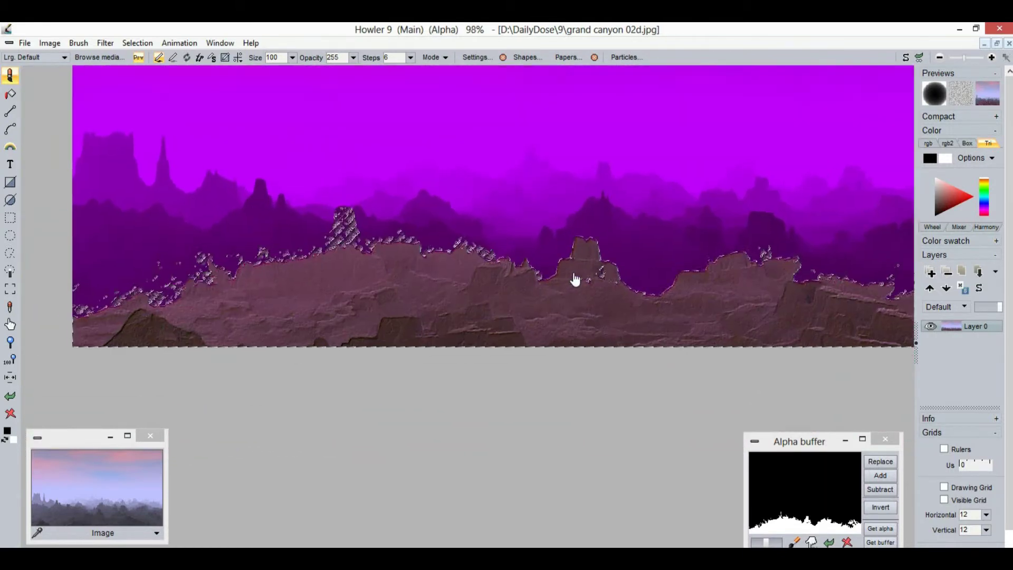
drag(464, 245, 429, 226)
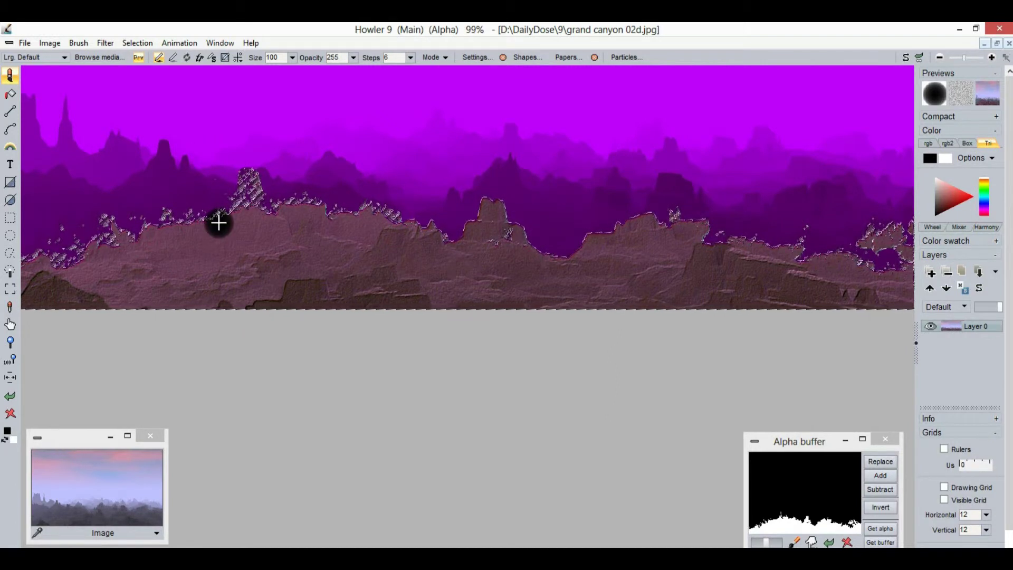
- Start the Lighting tool on the foreground rocks and place the light in the sky, right of the image's centre
click(105, 43)
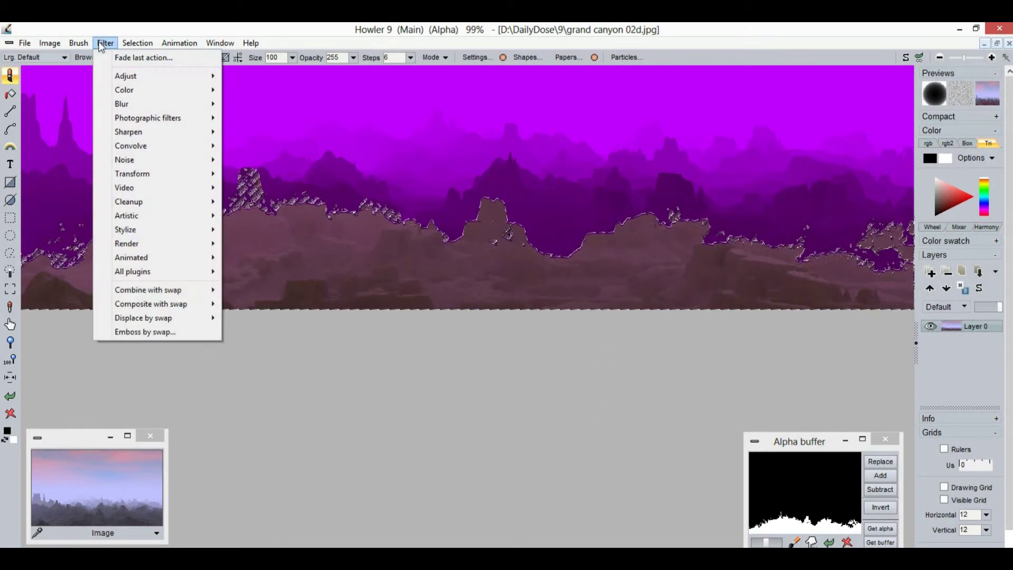
mouse_move(151, 235)
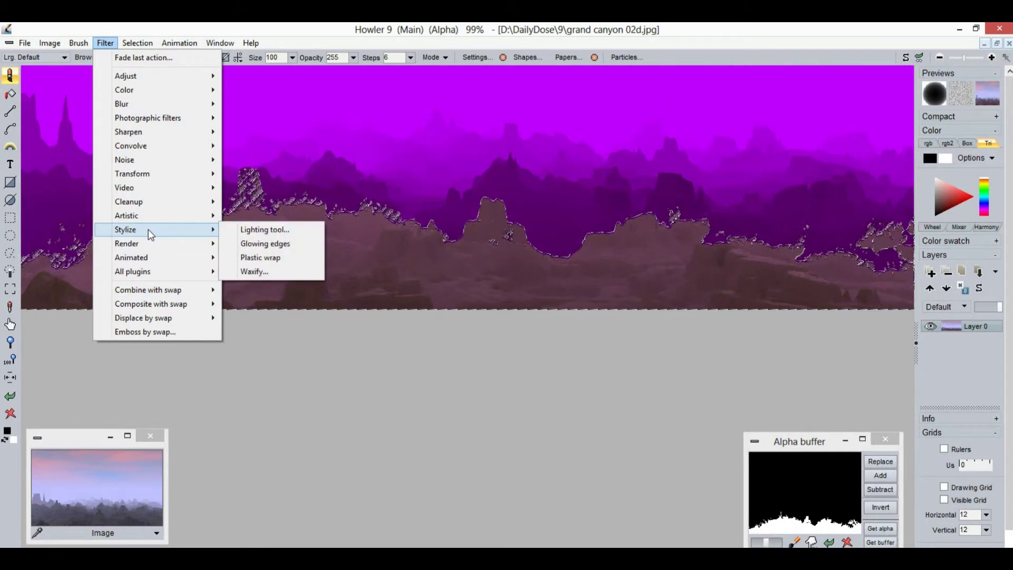
click(268, 230)
drag(441, 208, 799, 364)
drag(872, 352, 411, 368)
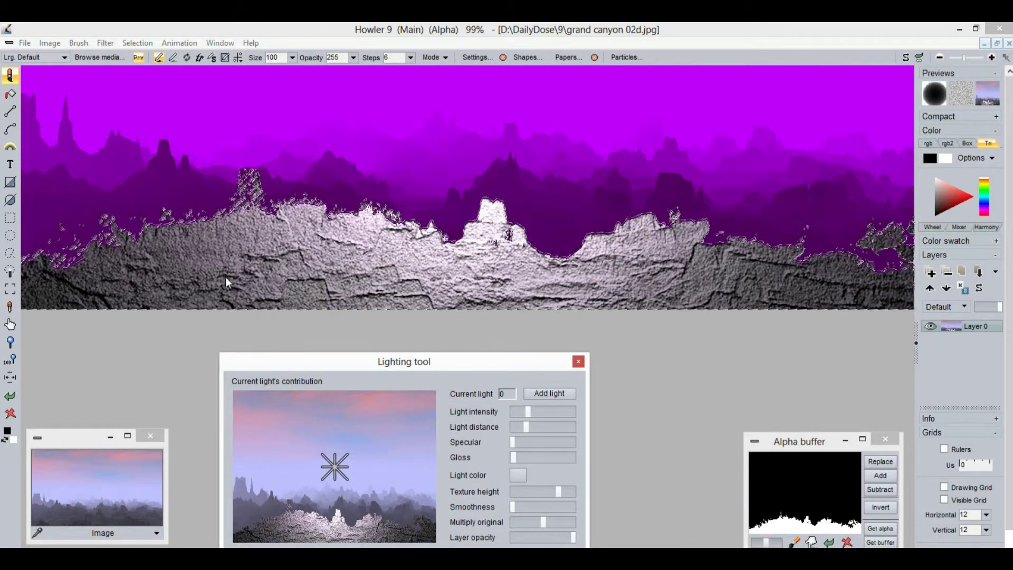
mouse_move(334, 466)
mouse_down()
mouse_move(327, 434)
mouse_move(274, 413)
mouse_up()
mouse_move(288, 357)
mouse_down()
mouse_move(287, 323)
mouse_move(289, 338)
mouse_up()
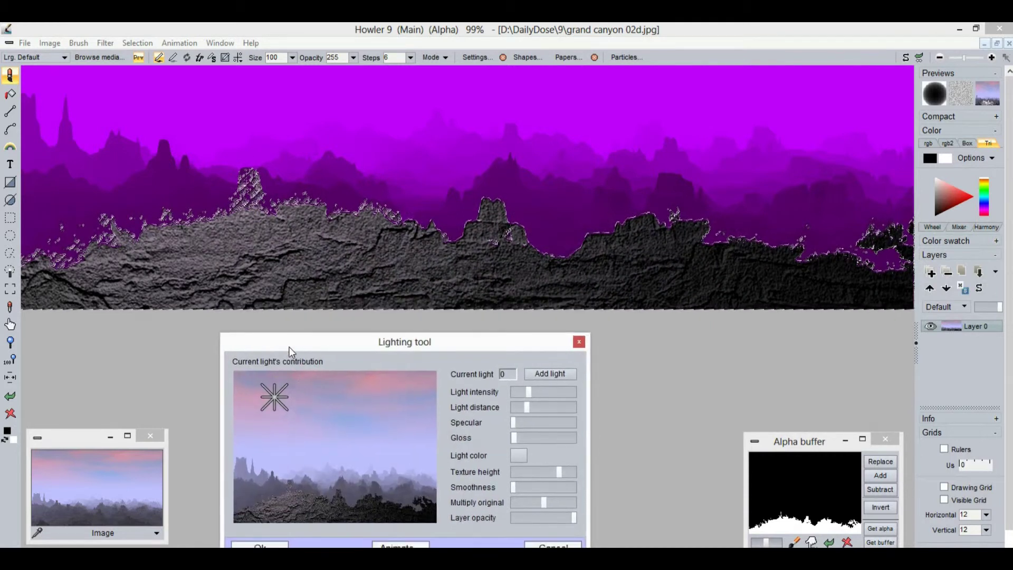
mouse_move(336, 387)
mouse_down()
mouse_move(378, 420)
mouse_move(359, 394)
mouse_move(374, 386)
mouse_move(352, 414)
mouse_move(362, 407)
mouse_up()
- Raise the light's intensity and distance, add slight specular and gloss, and lower the texture height and Multiply original amount
mouse_move(528, 391)
mouse_down()
mouse_move(552, 391)
mouse_move(537, 407)
mouse_up()
mouse_move(533, 503)
mouse_down()
mouse_move(505, 508)
mouse_move(516, 505)
mouse_up()
drag(558, 471, 515, 489)
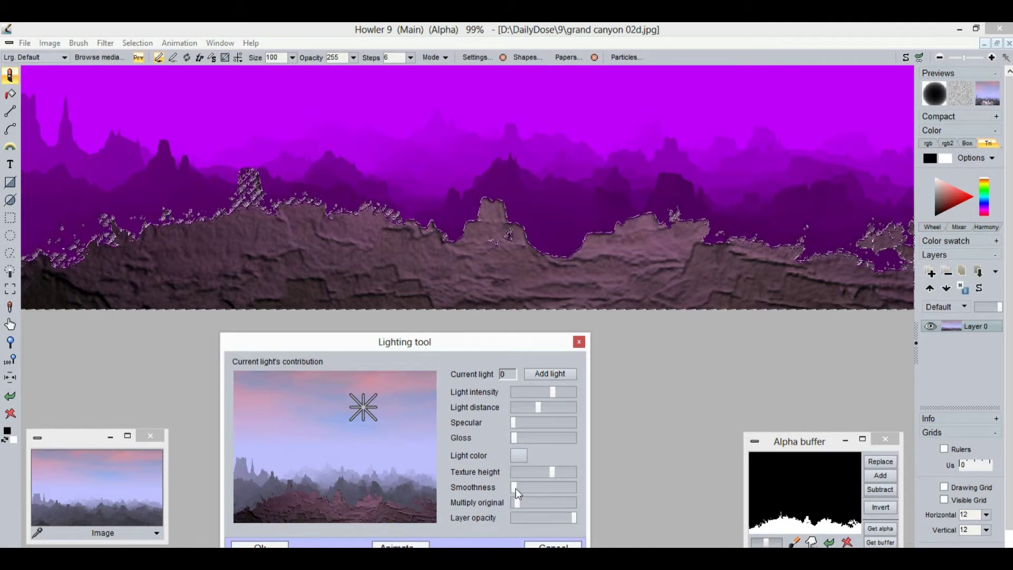
drag(509, 425, 562, 395)
click(517, 436)
mouse_move(522, 406)
mouse_down()
mouse_move(546, 409)
mouse_move(534, 409)
mouse_up()
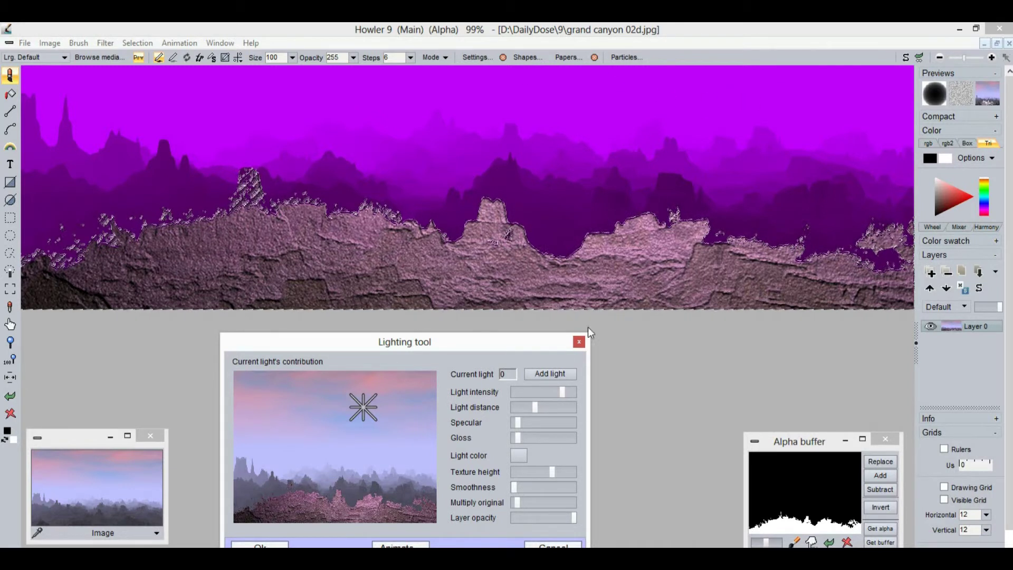
- Color the light a dark muted blue, raise its intensity, reduce its distance slightly and apply the lighting
click(517, 456)
click(404, 469)
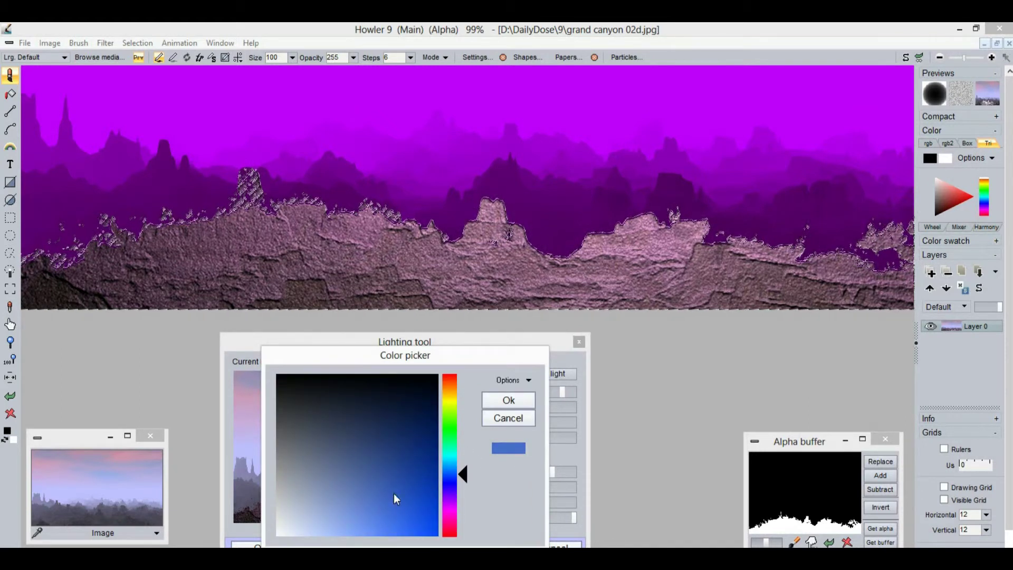
click(508, 400)
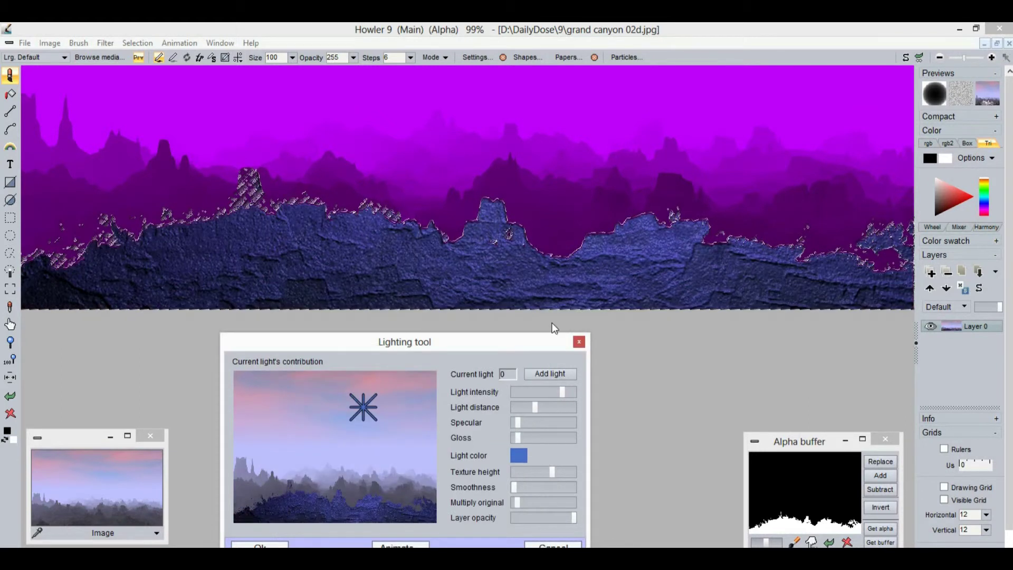
click(520, 454)
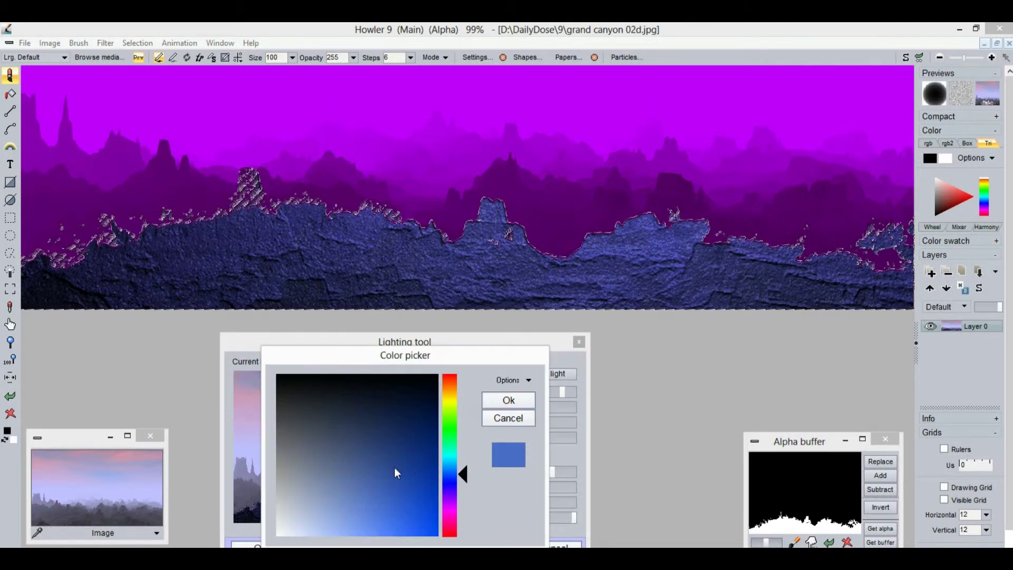
drag(390, 479, 350, 448)
click(508, 399)
mouse_move(534, 408)
mouse_down()
mouse_move(523, 412)
mouse_move(569, 392)
mouse_move(529, 410)
mouse_up()
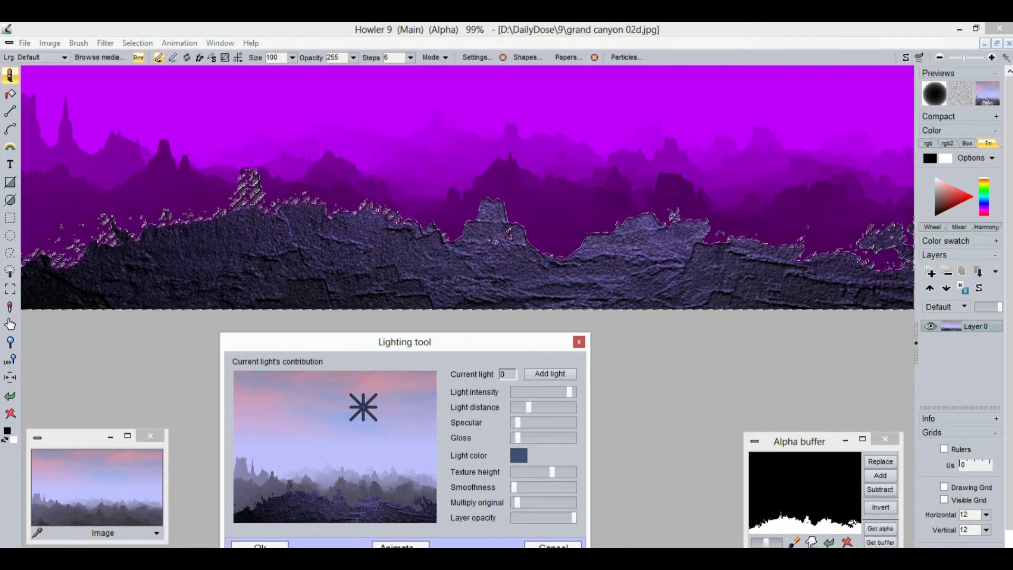
click(264, 545)
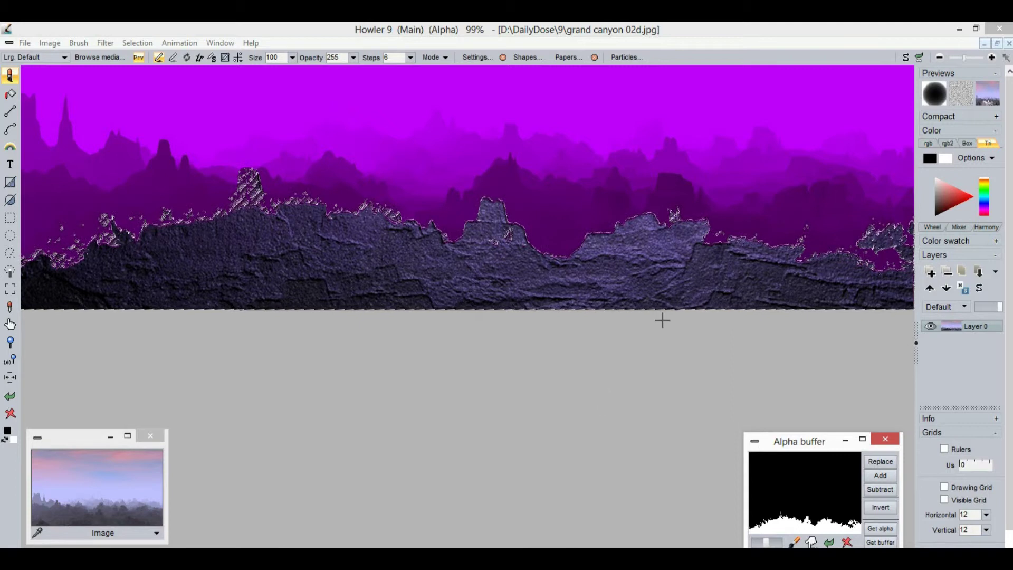
- Store a copy of the relit canyon image and place its window above the earlier stored copy
scroll(662, 320, down, 1)
drag(502, 215, 464, 238)
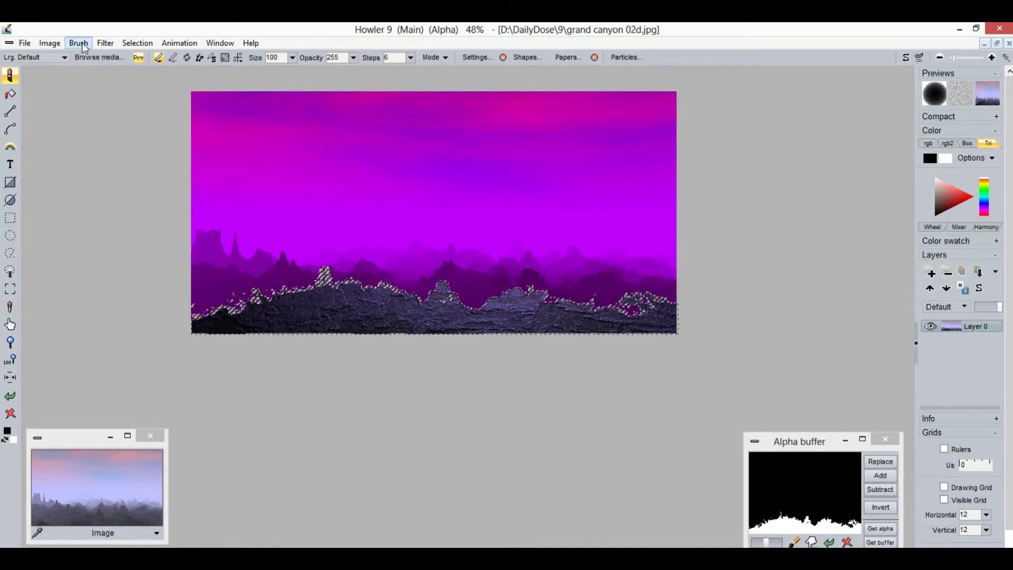
click(49, 43)
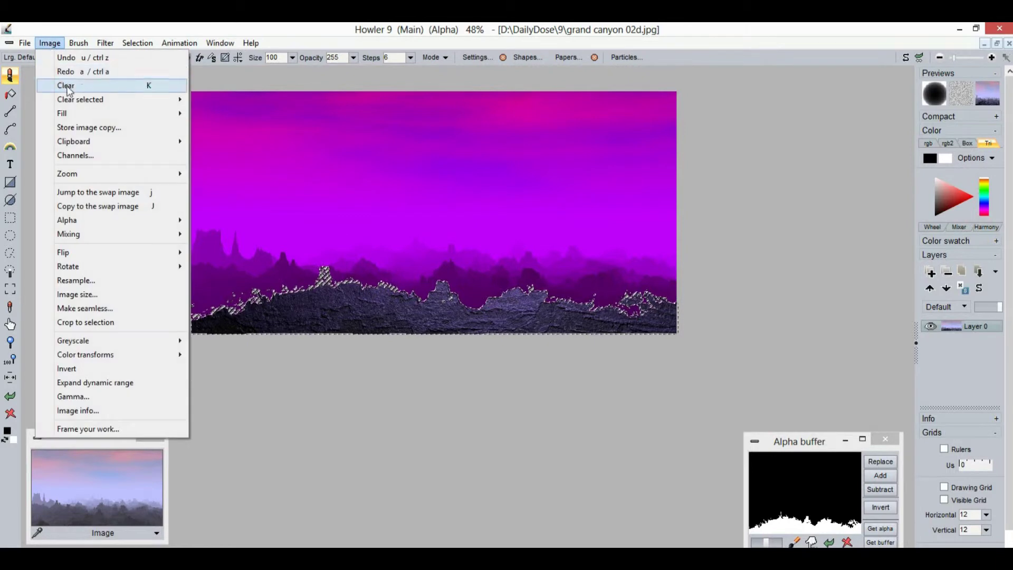
click(90, 127)
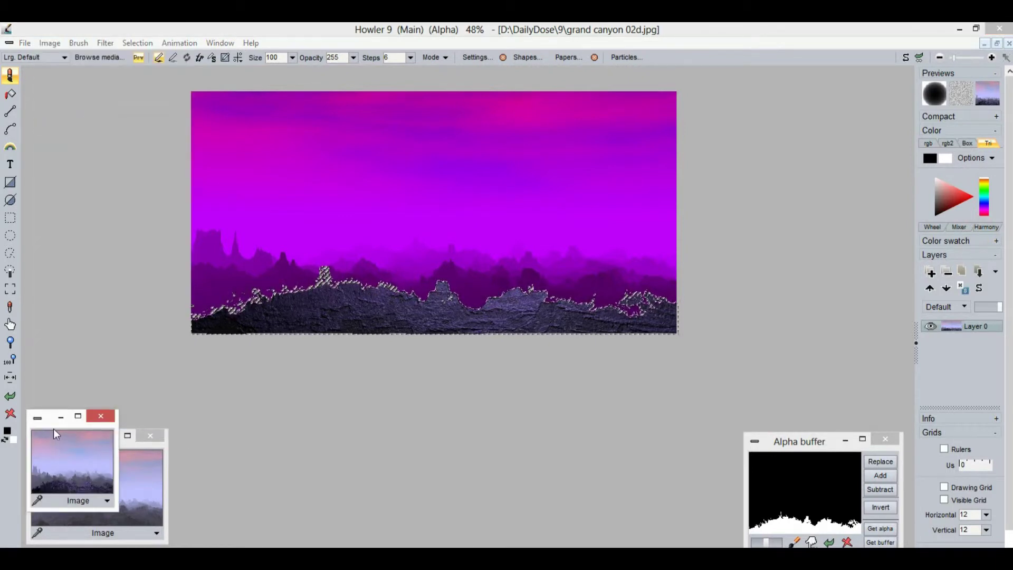
drag(55, 434, 57, 334)
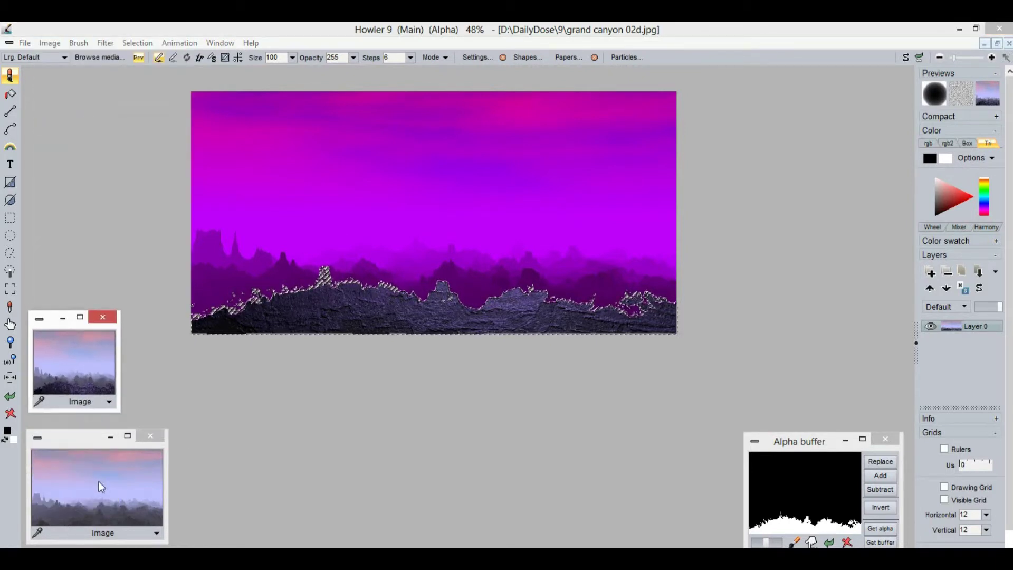
click(99, 481)
click(77, 367)
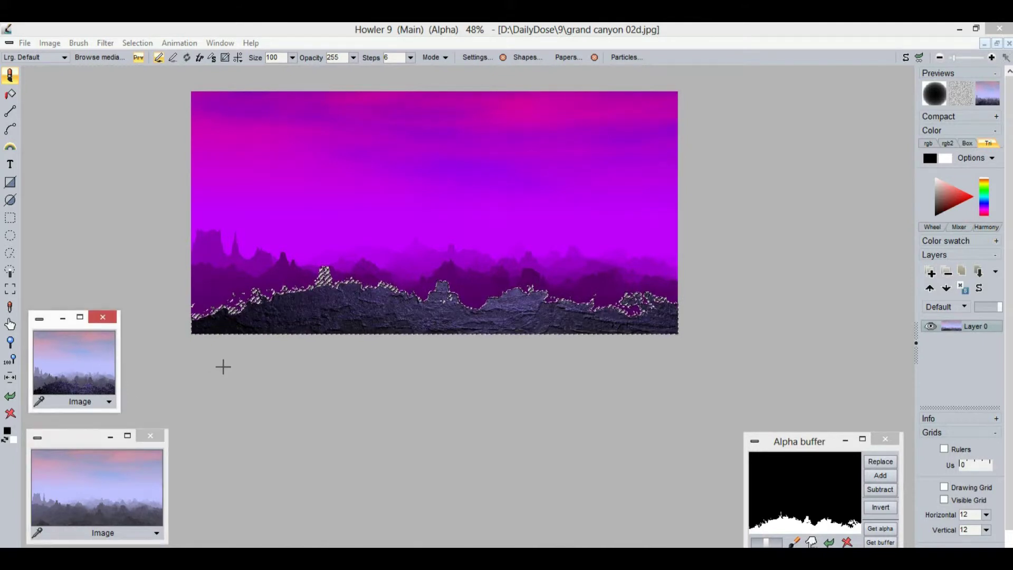
scroll(367, 336, up, 4)
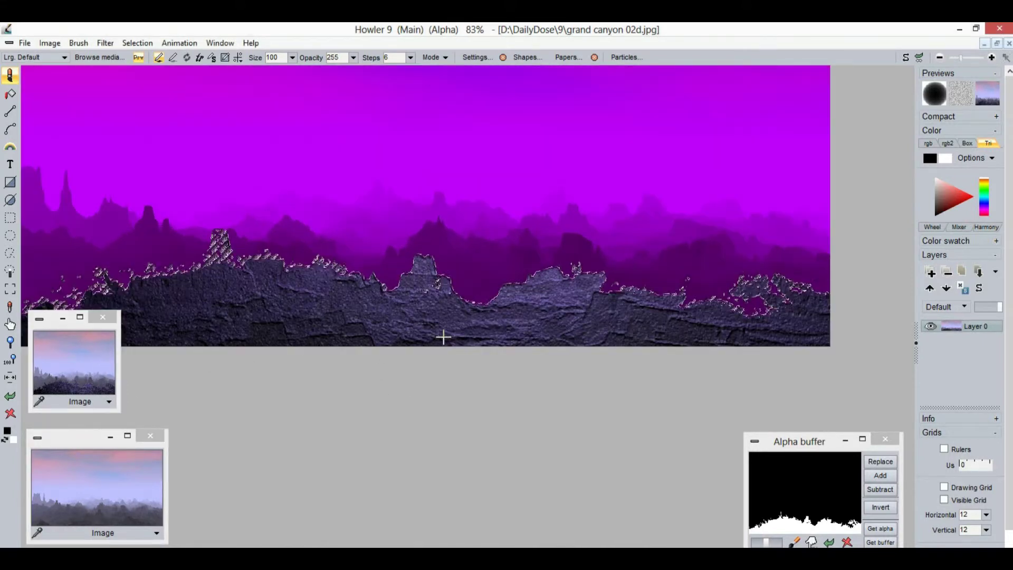
drag(366, 294, 472, 373)
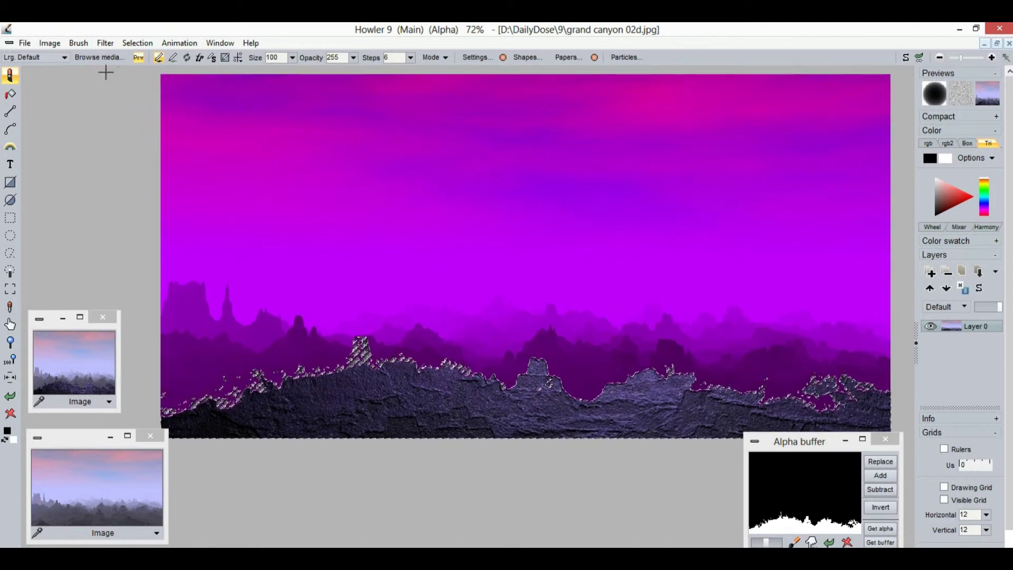
click(347, 167)
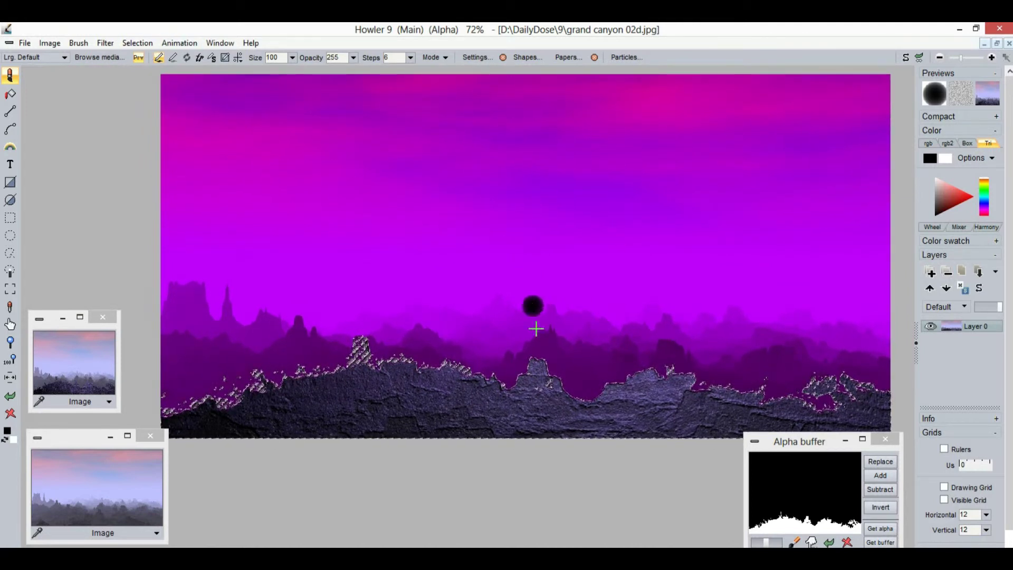
drag(509, 386, 490, 305)
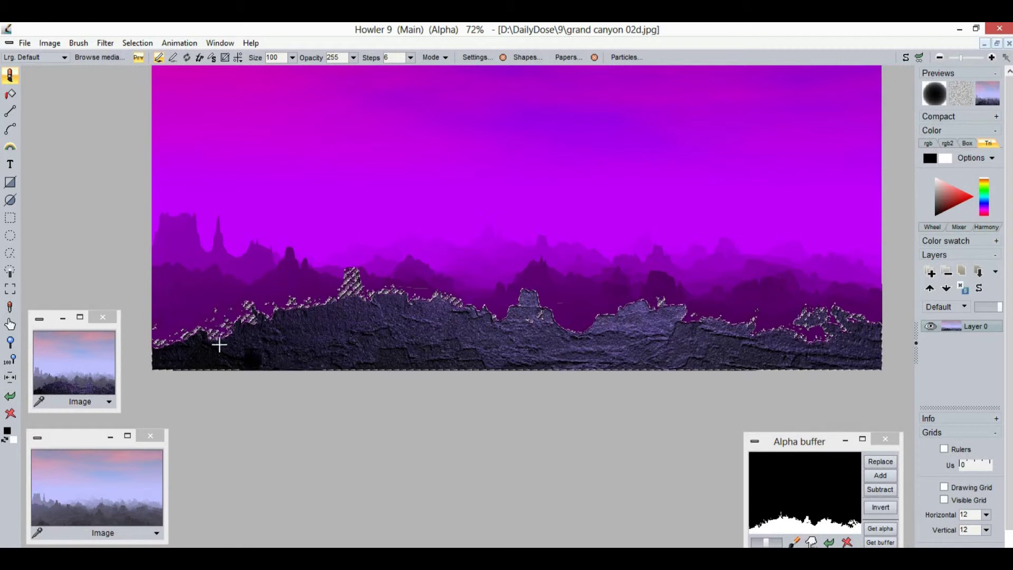
click(185, 45)
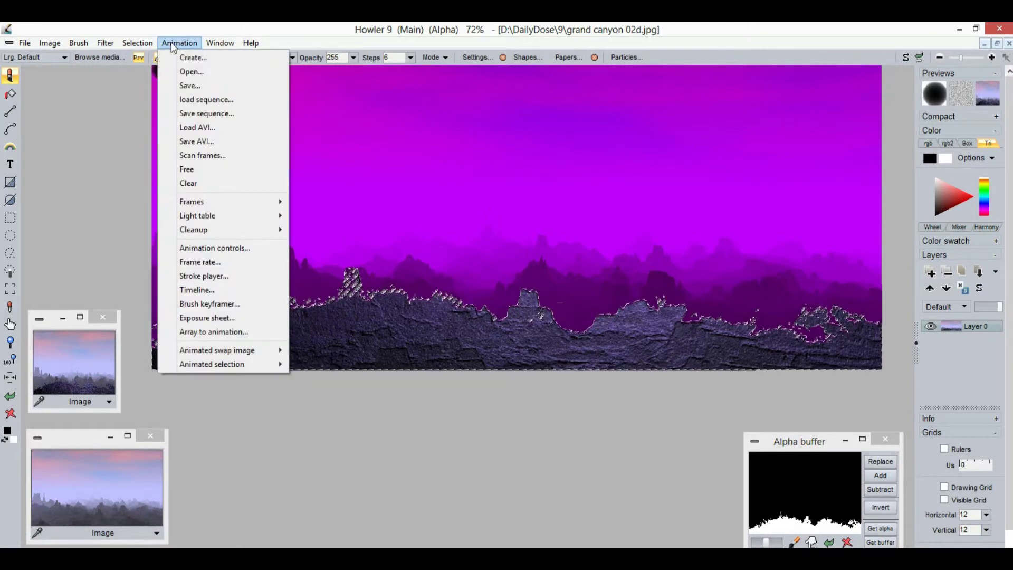
- Turn off the alpha overlay on the foreground rocks, and toggle the selection's marching ants off and back on
mouse_move(138, 42)
click(176, 171)
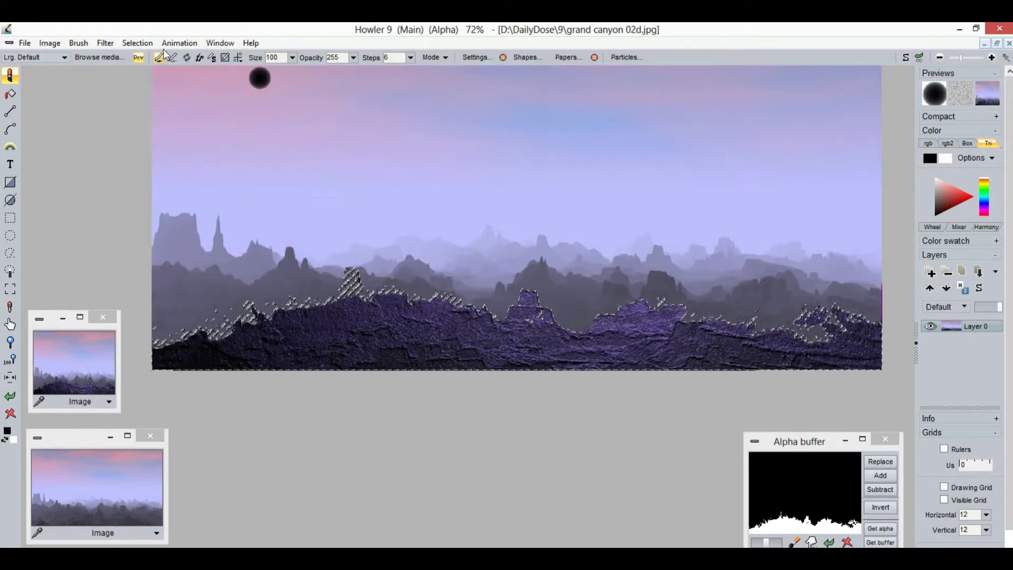
click(141, 44)
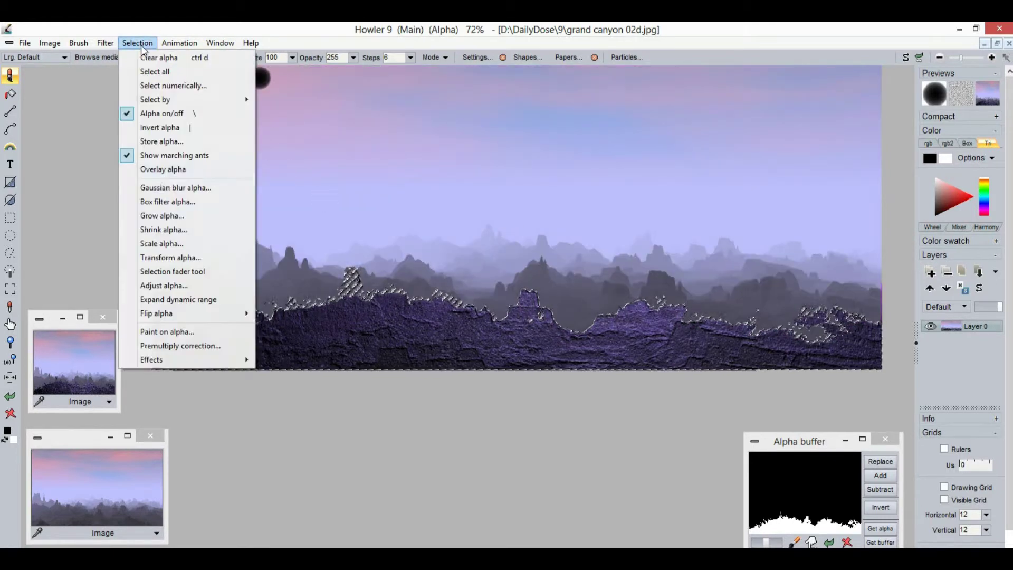
click(180, 156)
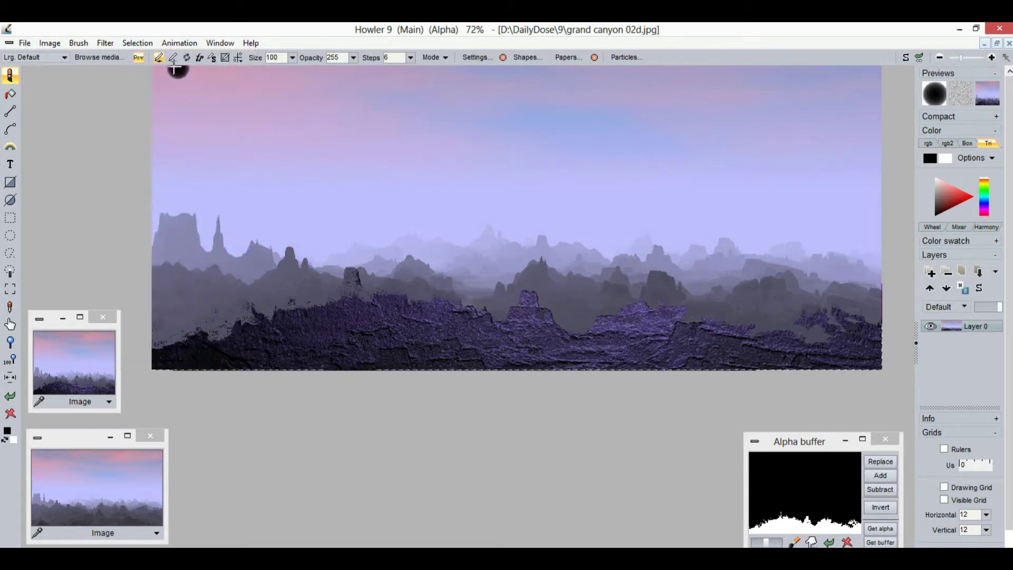
click(138, 44)
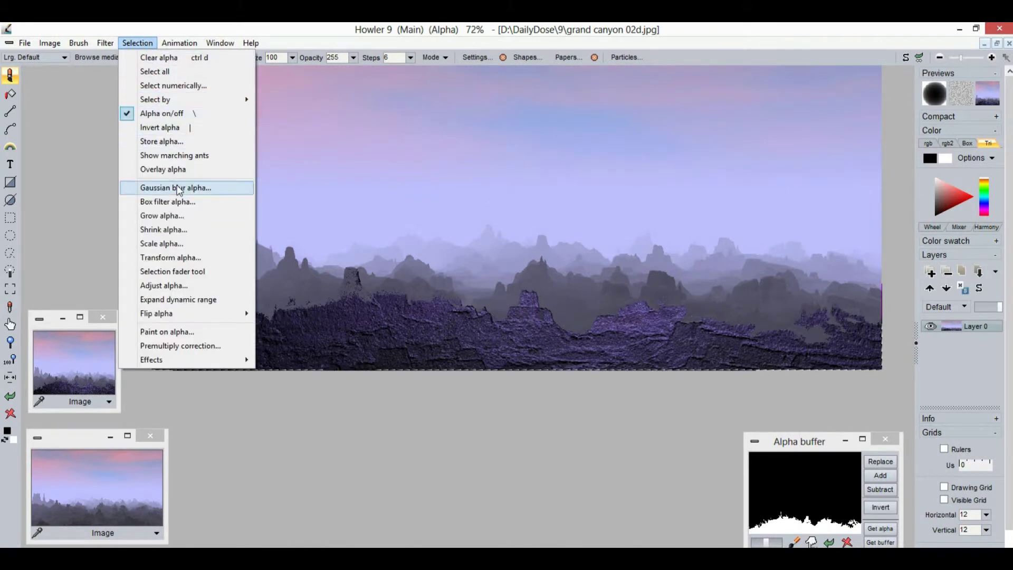
click(174, 156)
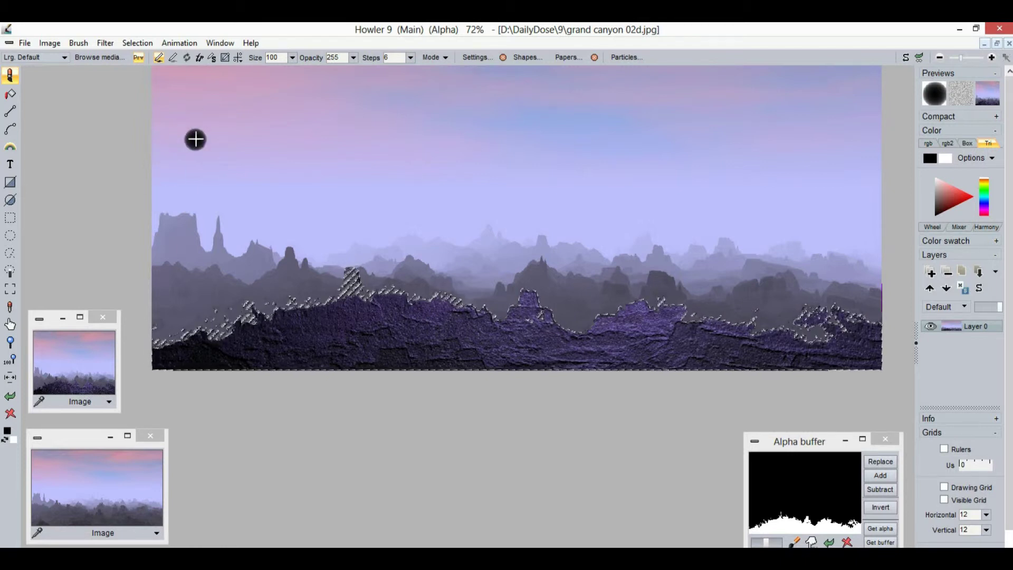
- Pick up the selected foreground rocks as a custom brush and store a managed copy of it in a brush buffer
click(78, 44)
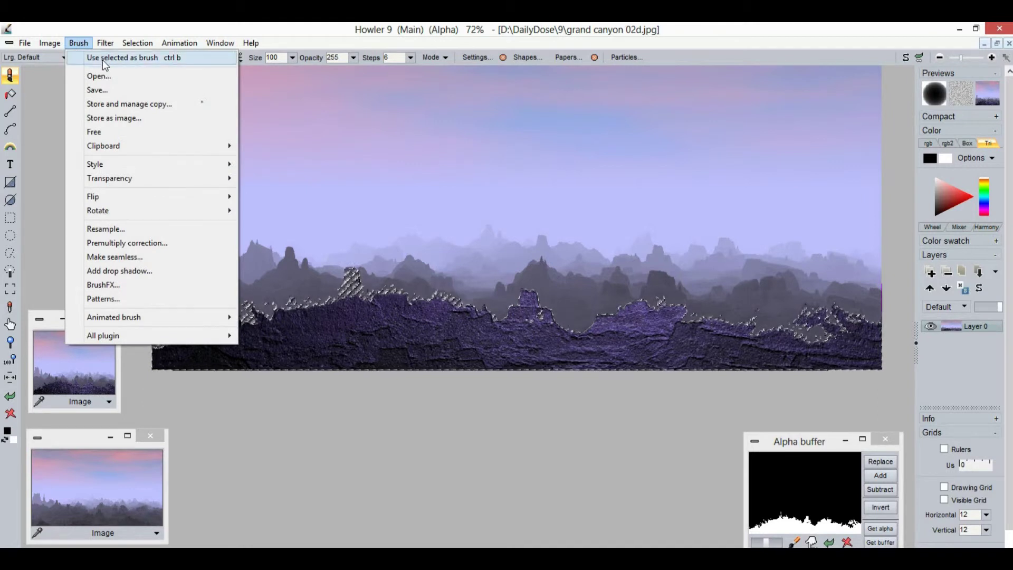
click(149, 59)
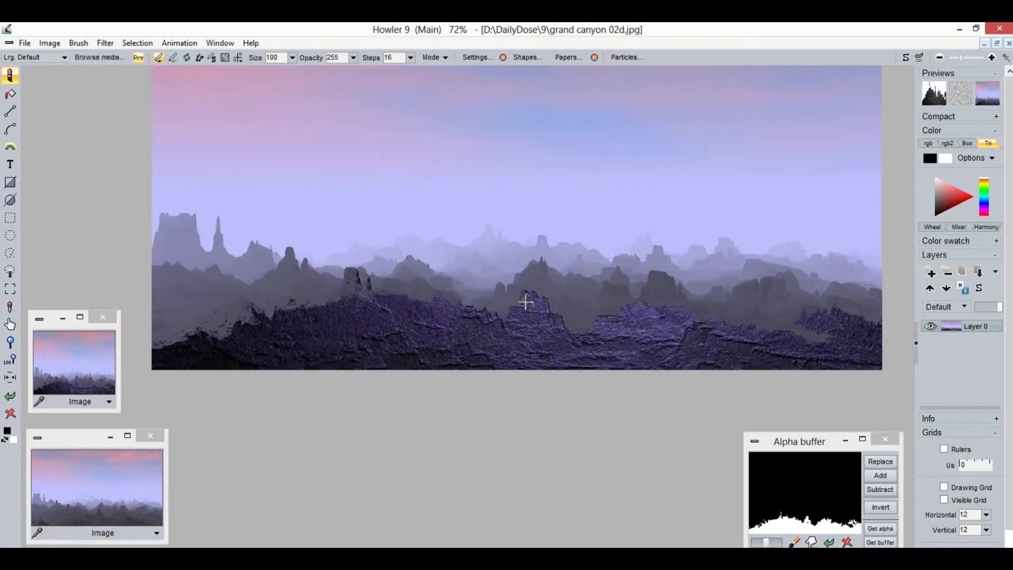
click(139, 58)
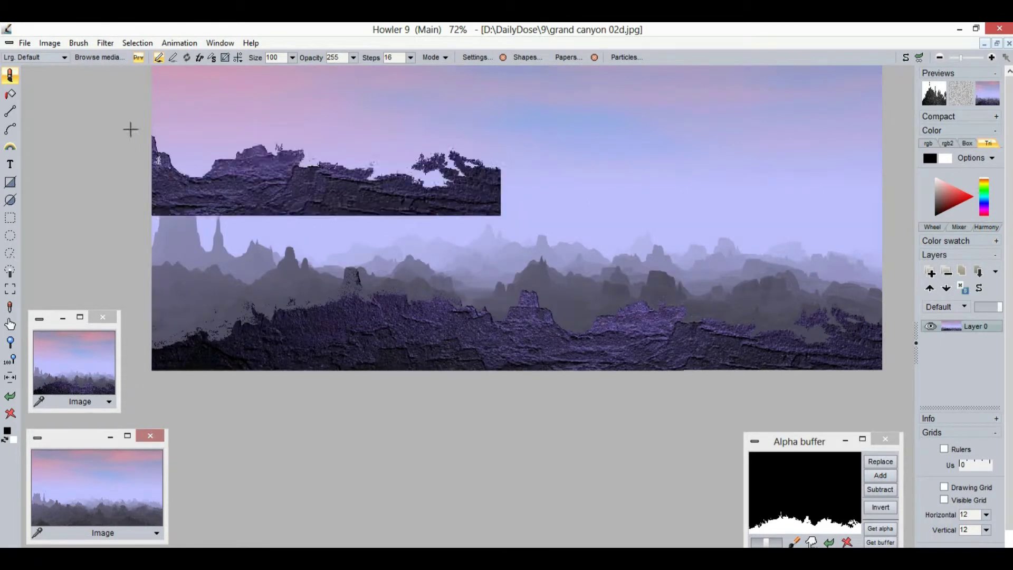
click(78, 43)
click(129, 103)
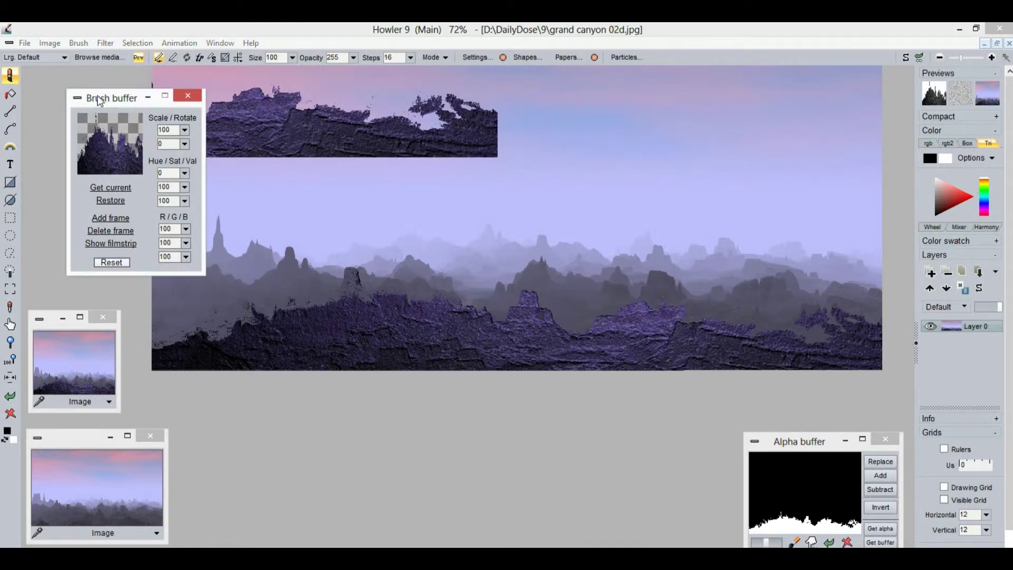
drag(99, 102, 69, 100)
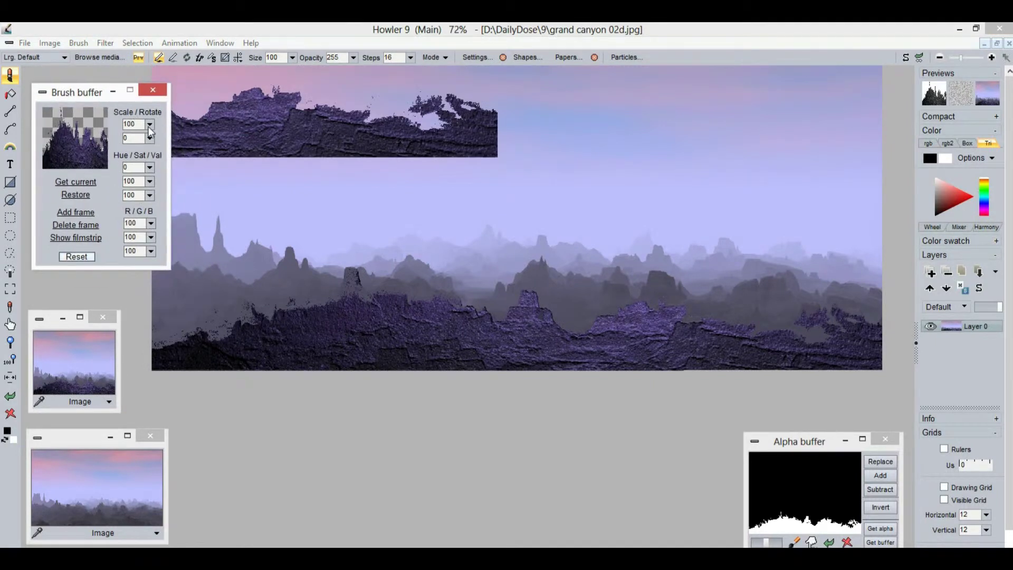
- Set the stored rock brush's hue to 125 and store a copy of the recolored brush, placing its window below the image
click(151, 168)
drag(75, 183, 137, 182)
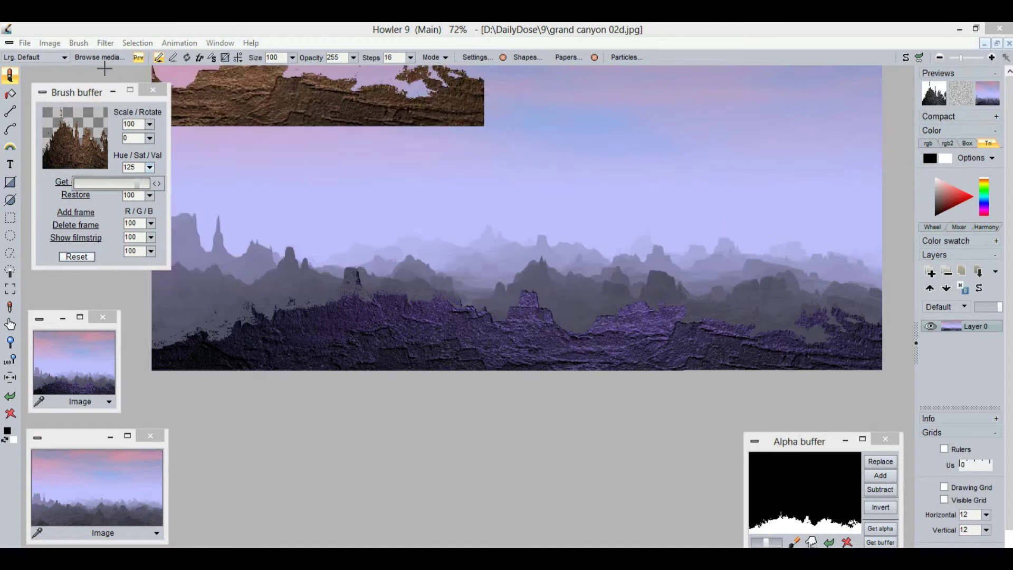
click(79, 43)
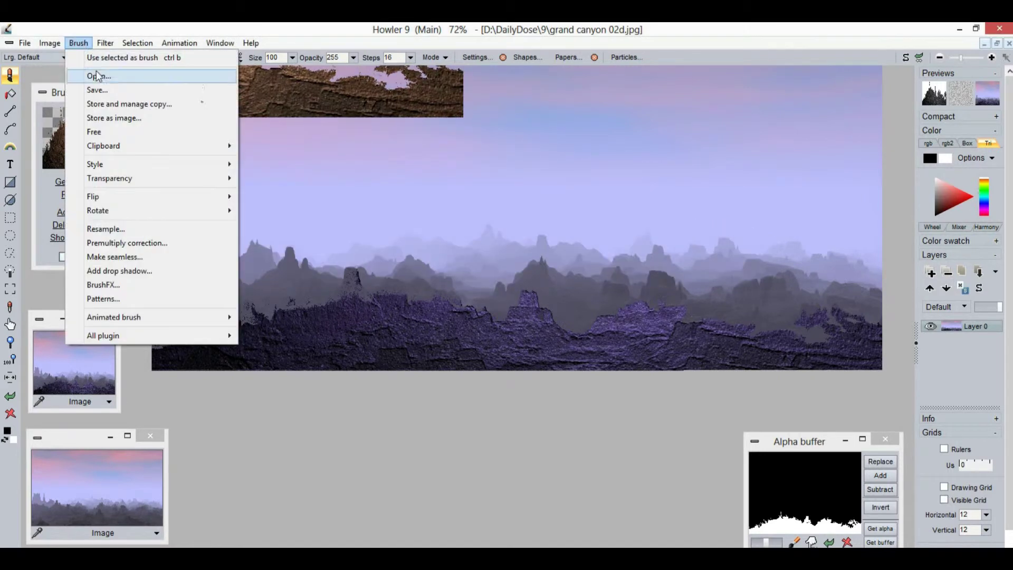
click(112, 102)
mouse_move(115, 116)
mouse_down()
mouse_move(195, 316)
mouse_move(301, 360)
mouse_move(225, 372)
mouse_up()
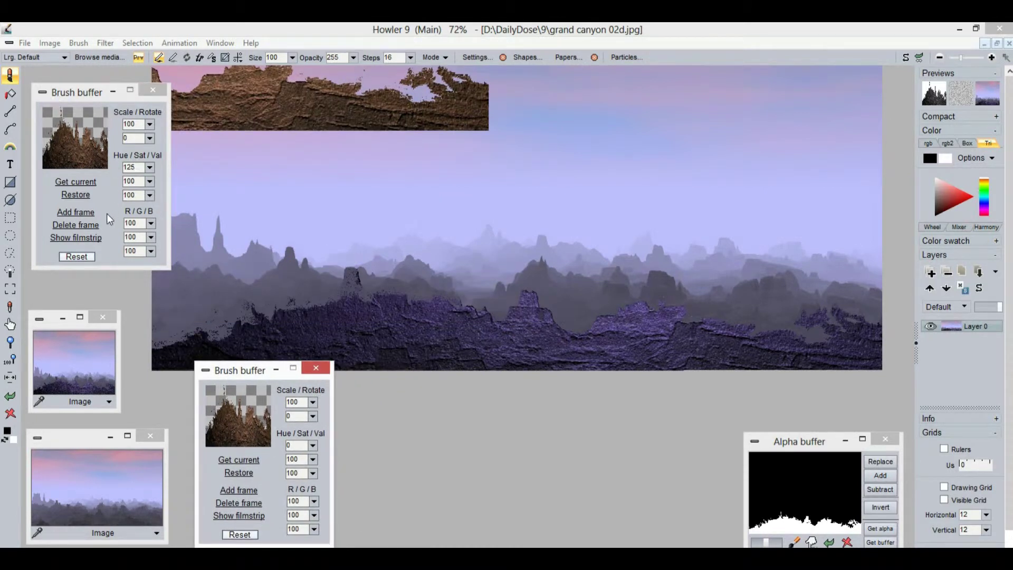
- Restore the original brush, try it at scale 45, restore it again and set its scale to 72
click(81, 194)
click(428, 360)
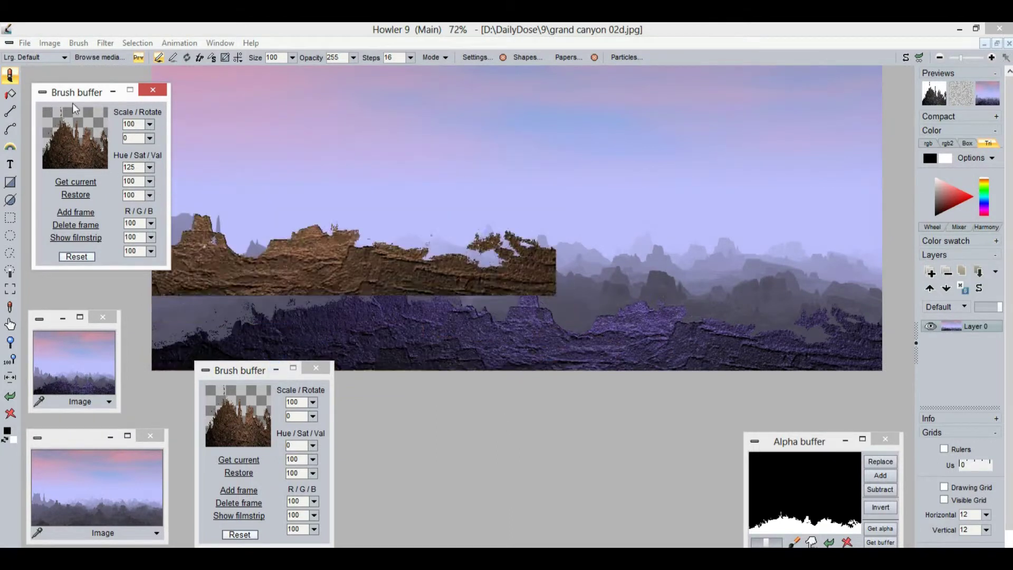
click(150, 128)
drag(112, 140, 92, 141)
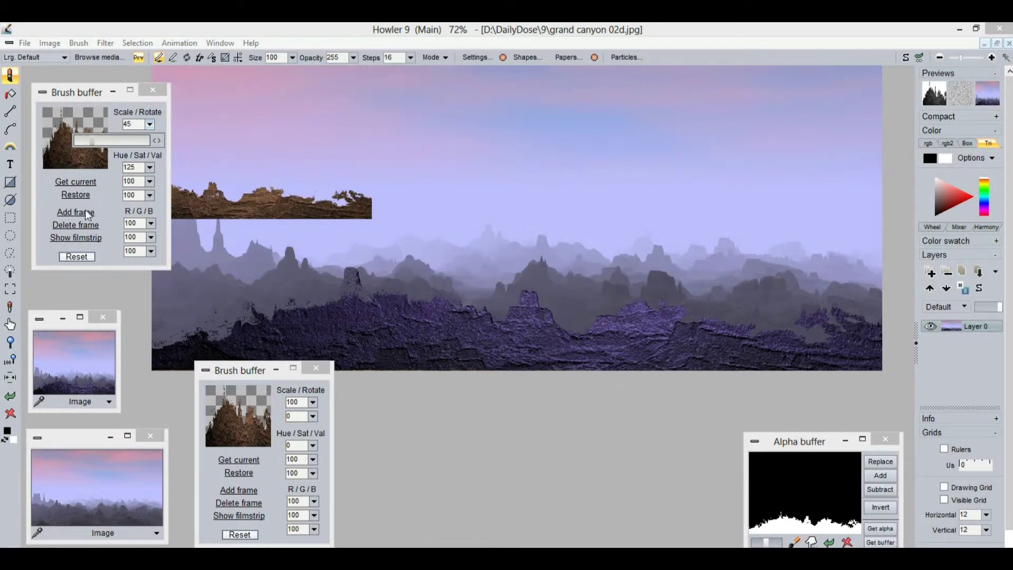
click(80, 193)
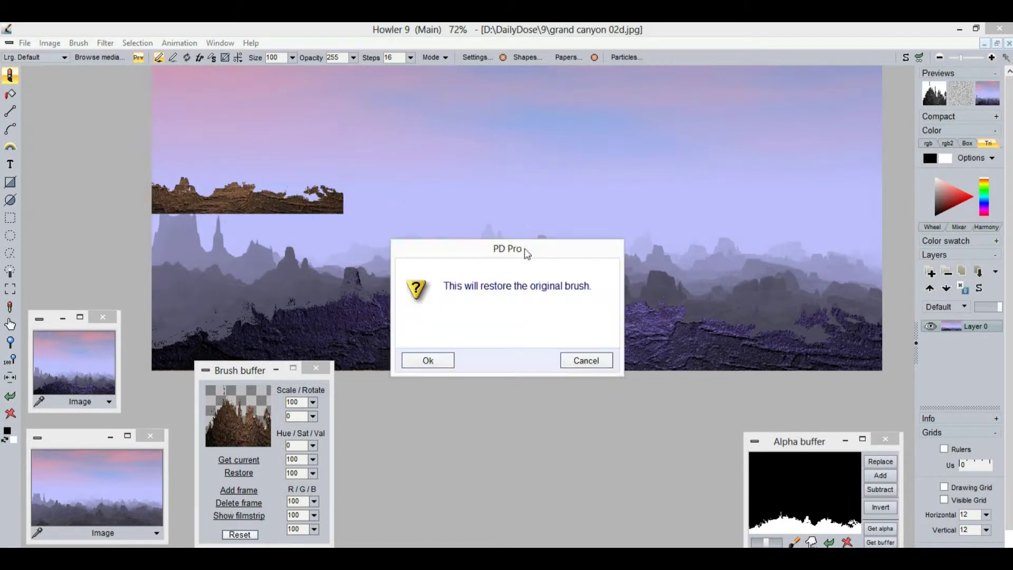
click(425, 361)
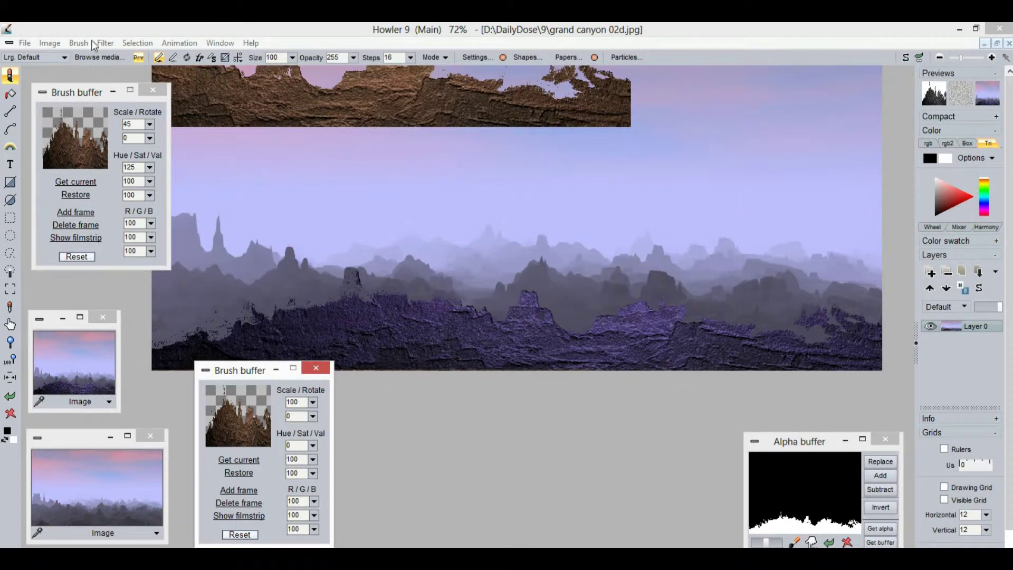
click(149, 125)
mouse_move(129, 141)
mouse_down()
mouse_move(95, 146)
mouse_move(103, 145)
mouse_up()
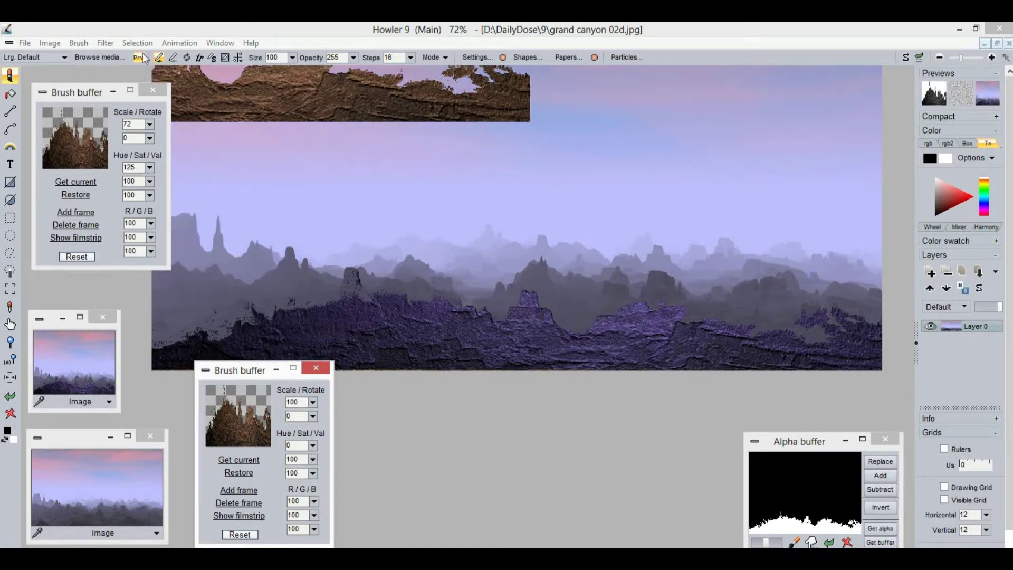
- Resample the rock brush with Constrain off, setting a new width and a height of 100
click(79, 42)
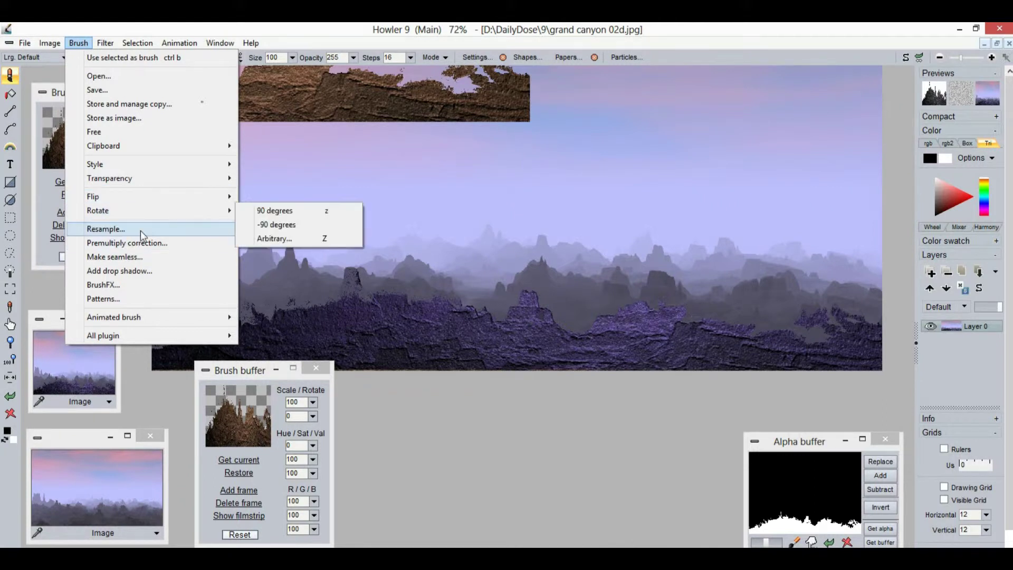
click(141, 230)
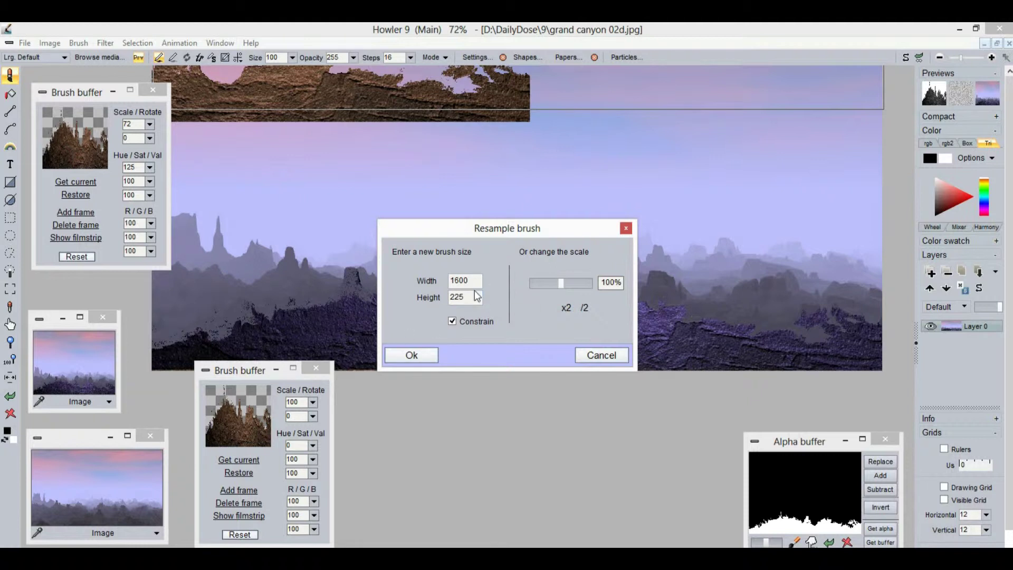
mouse_move(561, 285)
mouse_down()
mouse_move(546, 286)
mouse_move(563, 287)
mouse_up()
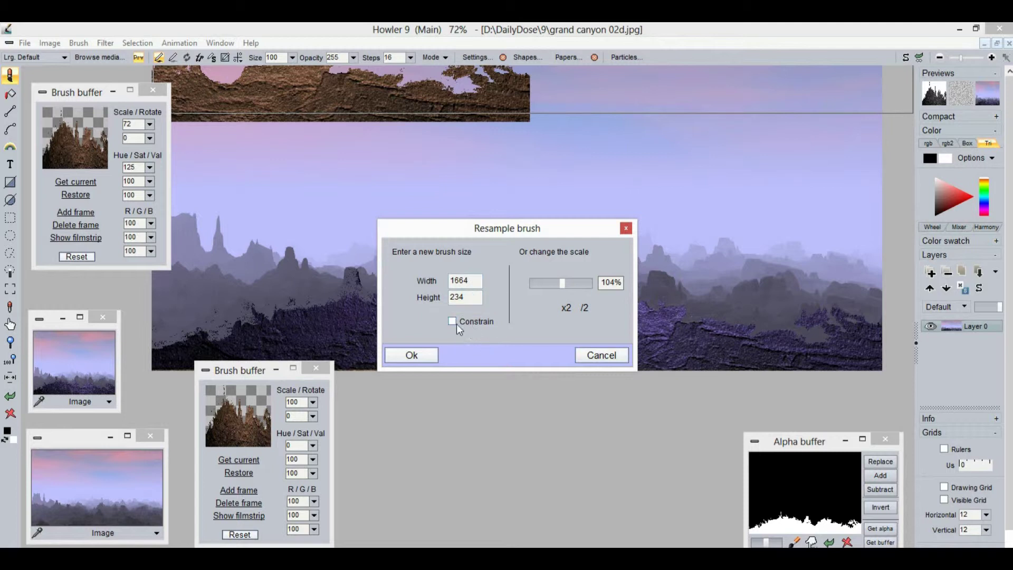
drag(469, 300, 430, 299)
text(100)
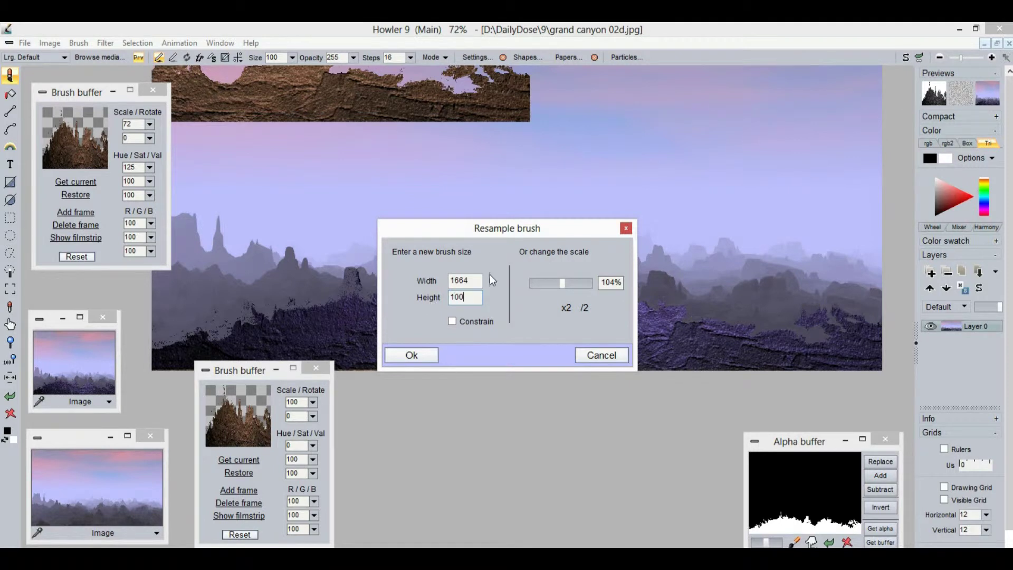
drag(475, 279, 421, 280)
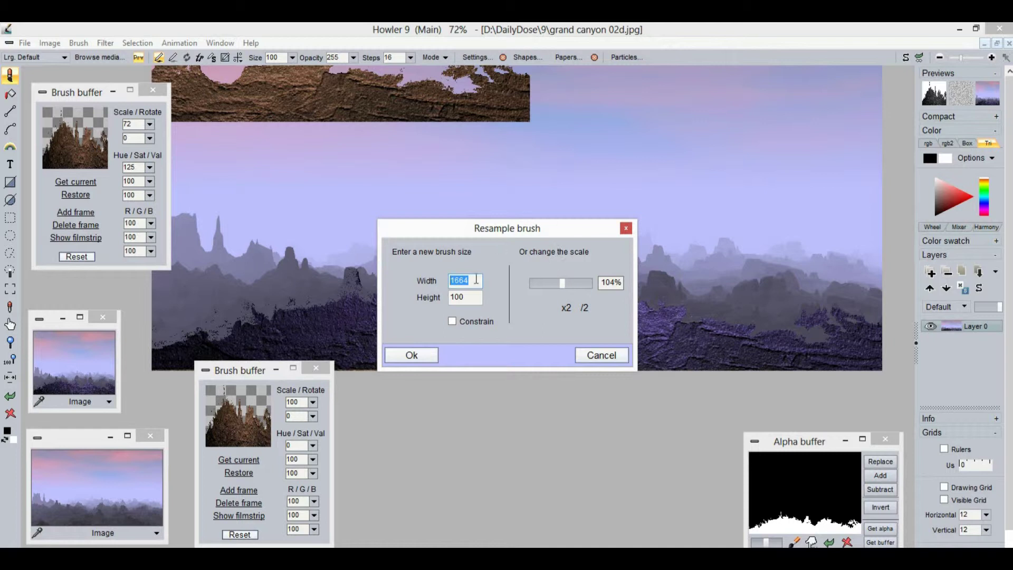
text(2)
click(412, 354)
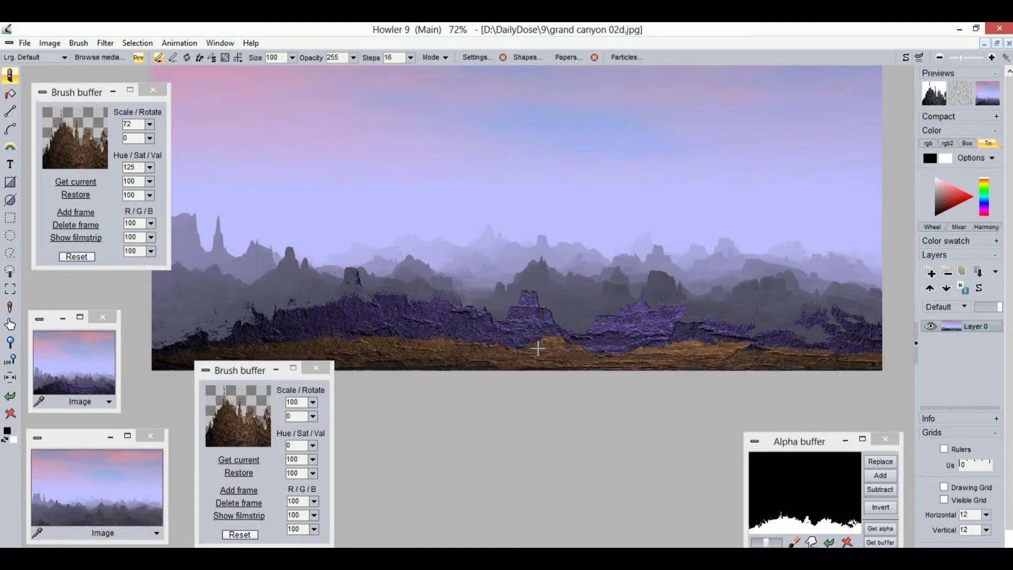
- Store a copy of the flattened rock brush and close the two older brush buffers, keeping only the new one
click(79, 43)
click(140, 106)
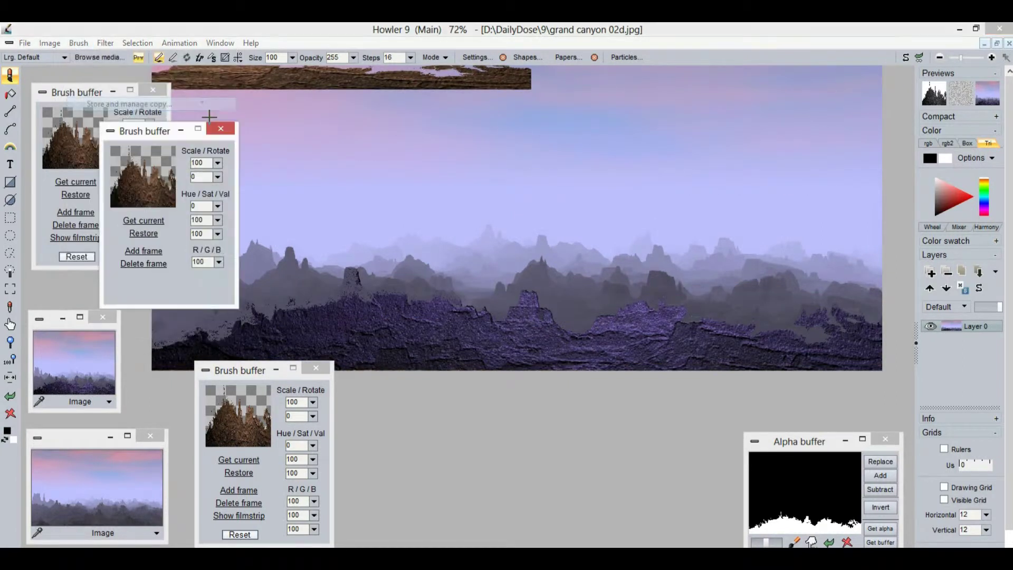
mouse_move(150, 127)
mouse_down()
mouse_move(408, 222)
mouse_move(387, 397)
mouse_move(339, 402)
mouse_up()
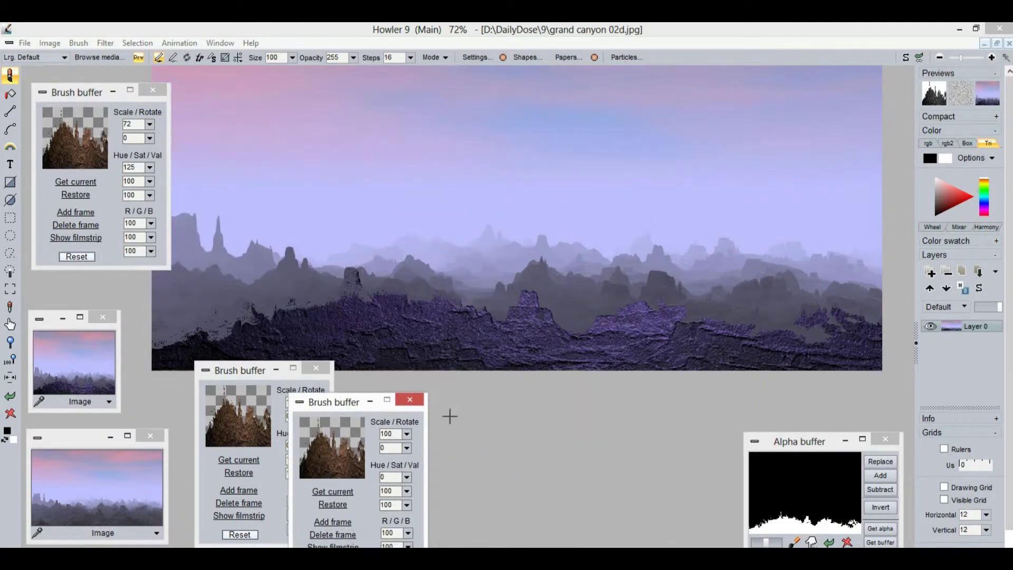
click(154, 89)
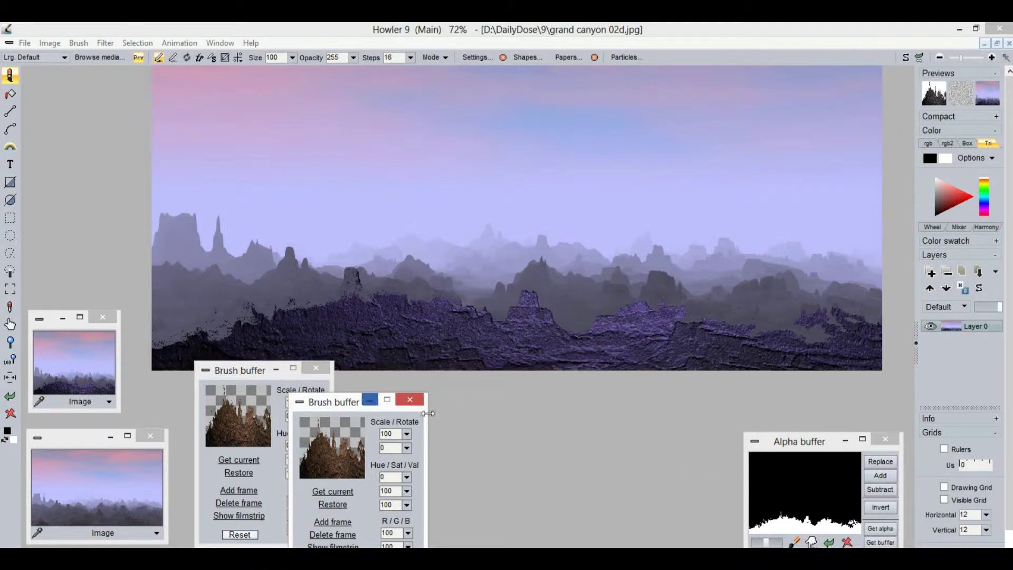
click(316, 368)
mouse_move(318, 406)
mouse_down()
mouse_move(255, 302)
mouse_move(68, 94)
mouse_move(84, 106)
mouse_up()
- Stamp the brush's shape into the alpha along the foreground, set Steps to 4 and stamp it again over the distant rocks
mouse_move(179, 340)
mouse_down()
mouse_move(452, 323)
mouse_move(698, 348)
mouse_up()
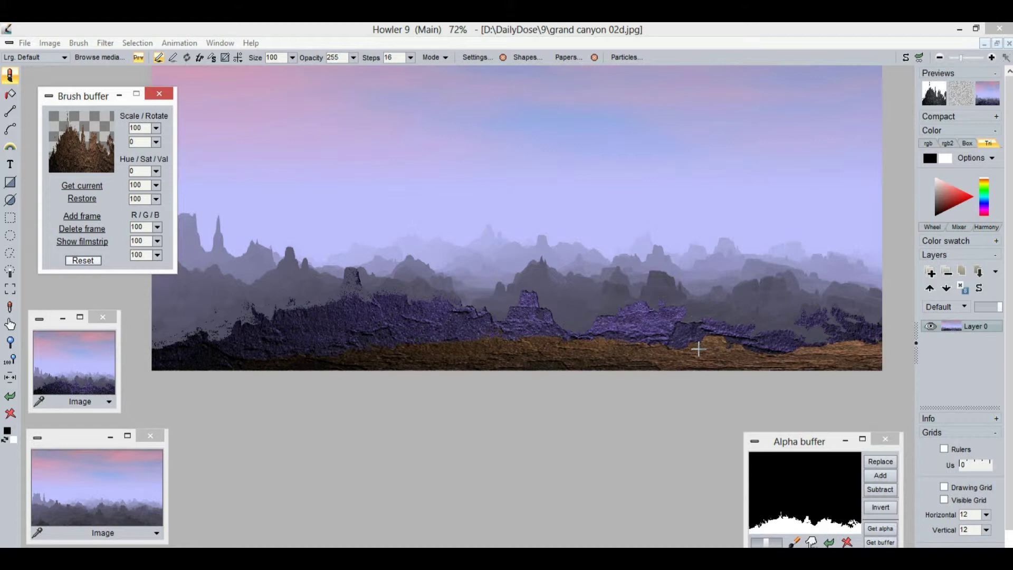
key(a)
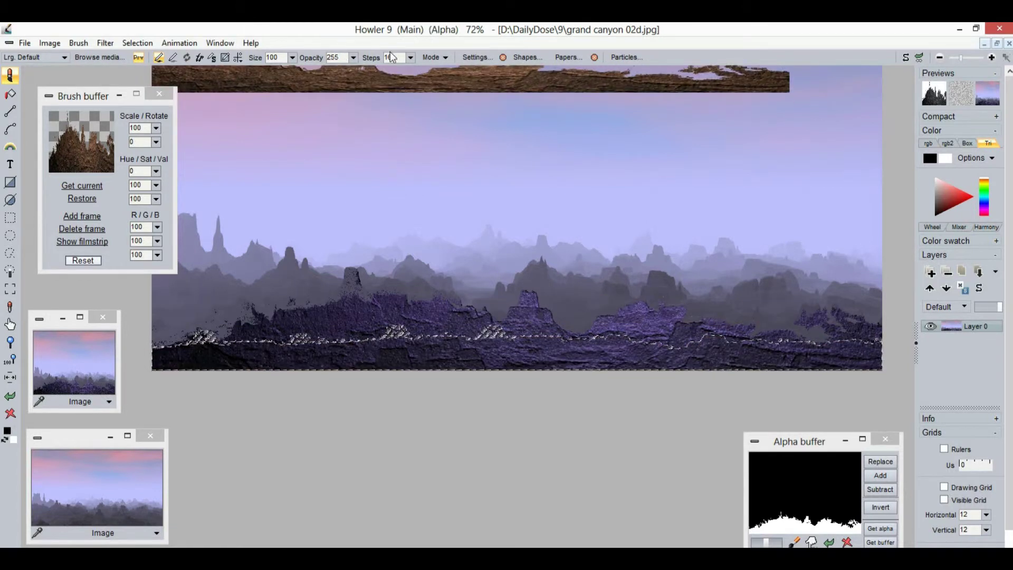
click(410, 57)
drag(346, 75, 337, 78)
mouse_move(514, 400)
mouse_down()
mouse_move(479, 319)
mouse_move(472, 266)
mouse_move(471, 302)
mouse_move(327, 77)
mouse_move(12, 78)
mouse_up()
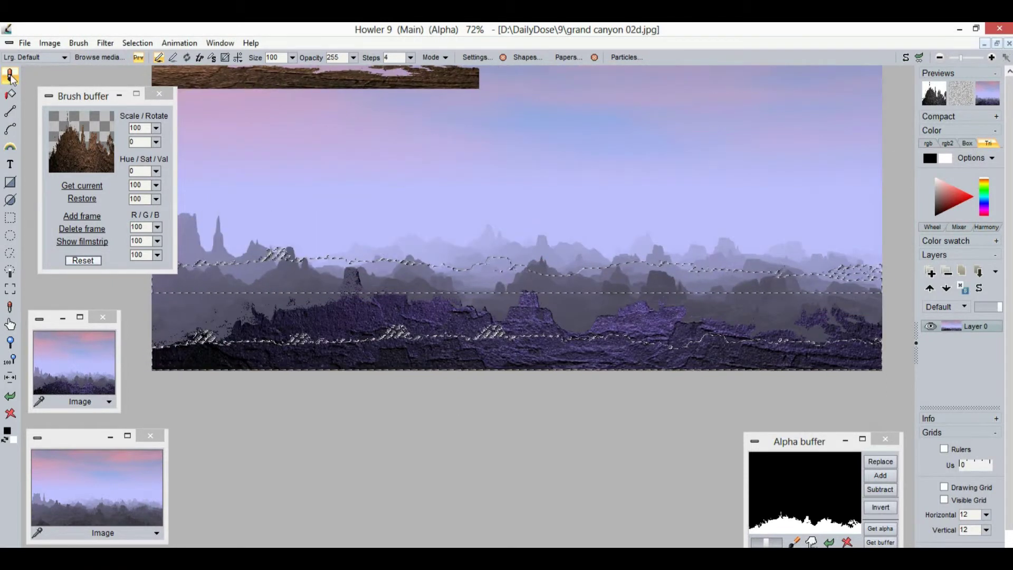
- Choose the Large airbrush and paint black test strokes across both stamped selection areas
right_click(12, 78)
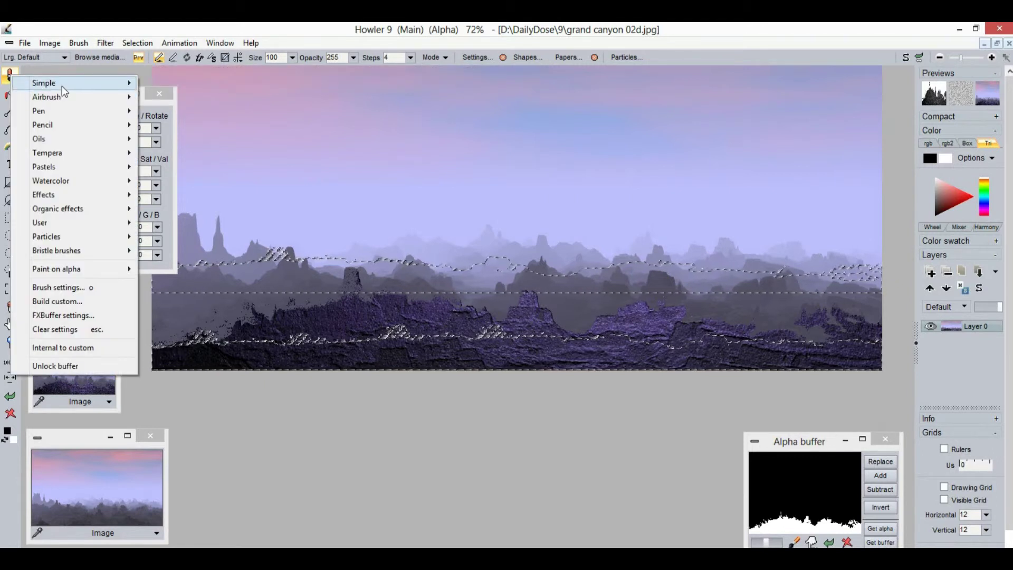
mouse_move(71, 95)
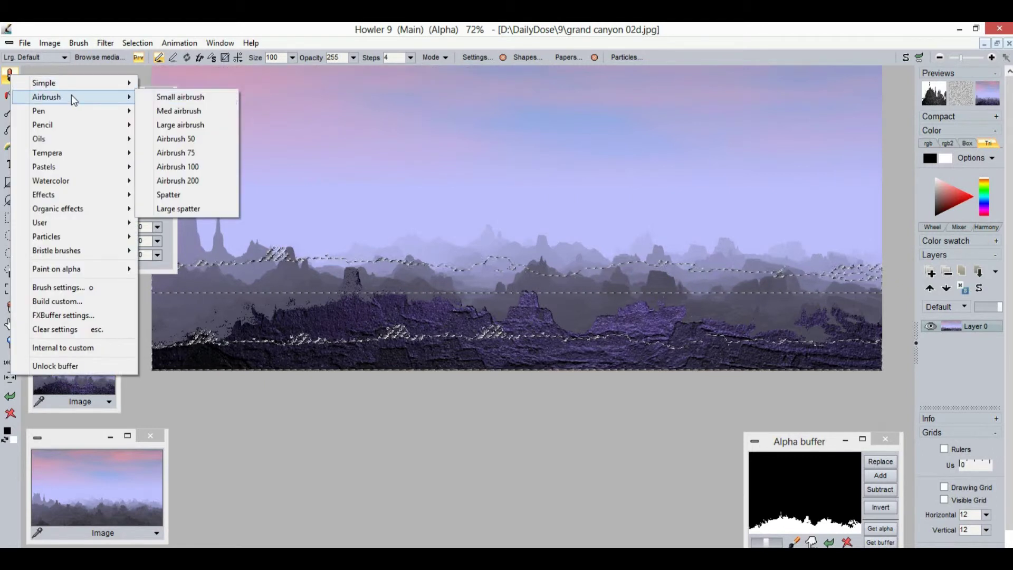
click(188, 125)
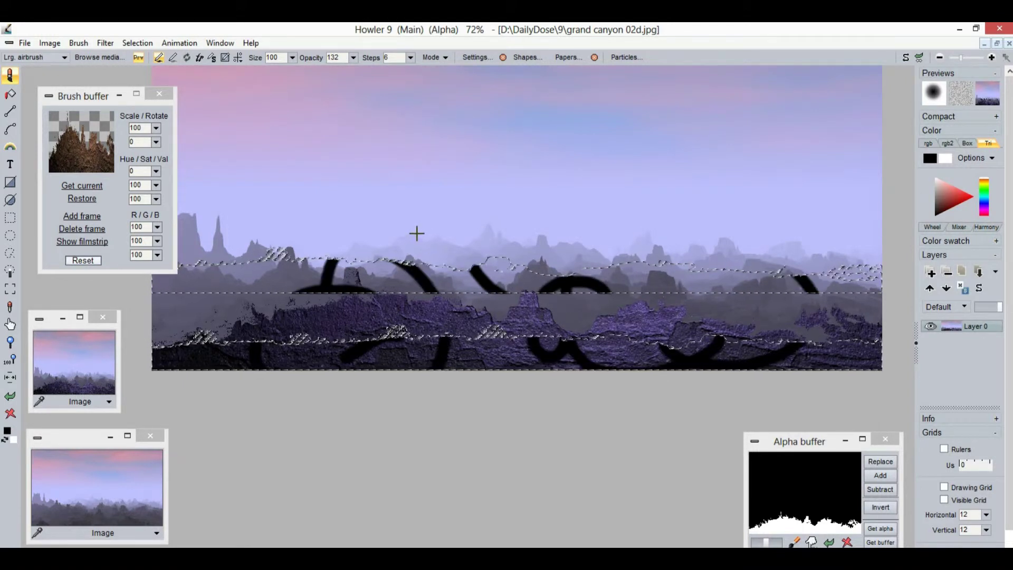
- Clear the alpha selection and bring back the untextured canyon image from its stored copy
click(137, 43)
click(157, 58)
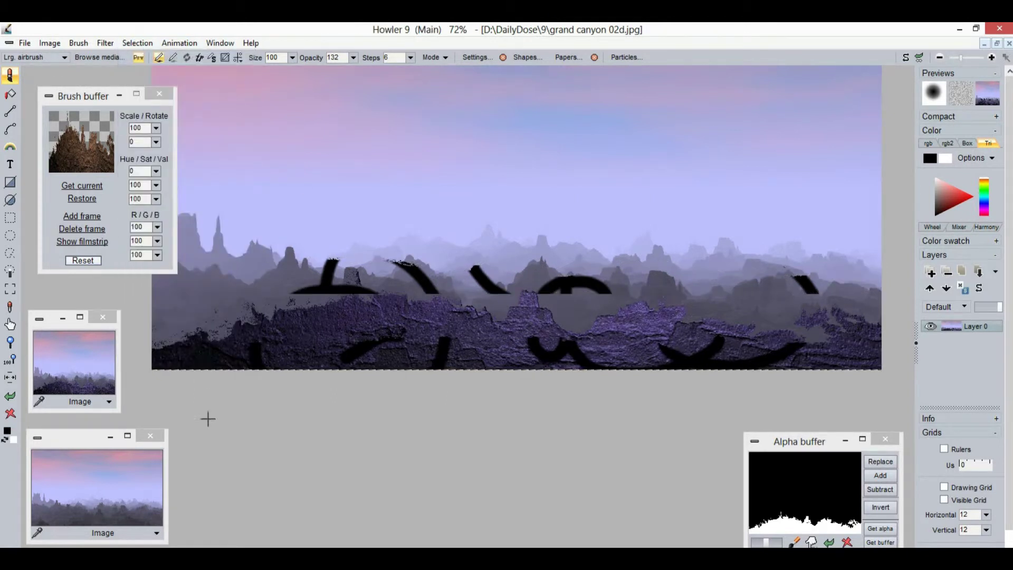
click(94, 498)
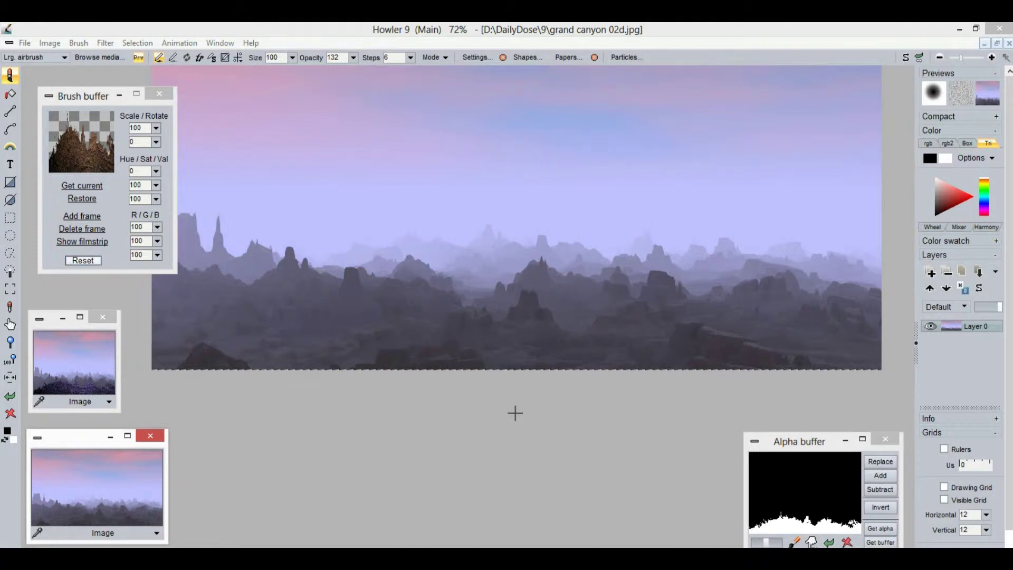
- Pick up the stored rock brush, set its opacity to 255 and turn off the brush preview
click(74, 138)
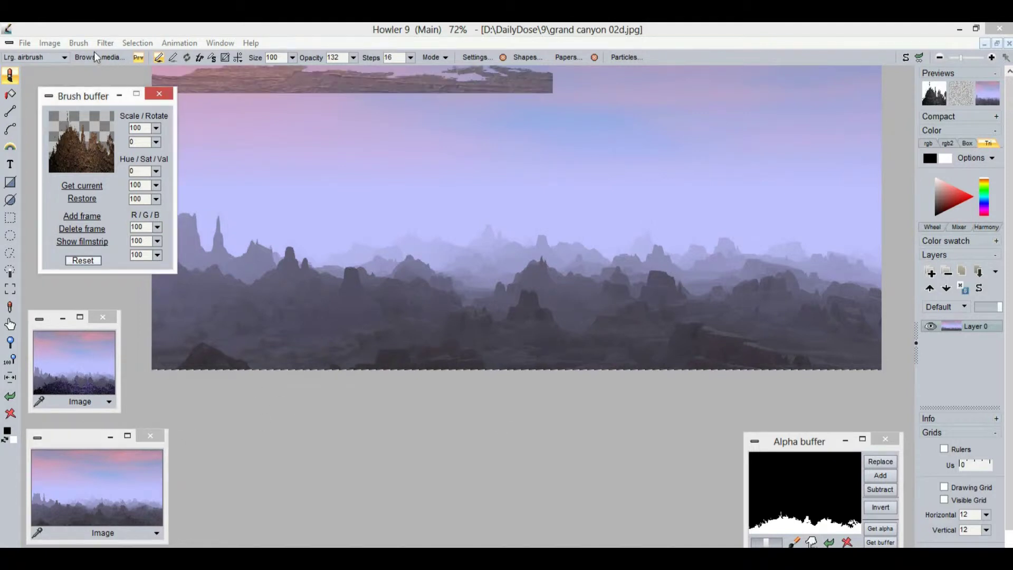
click(354, 58)
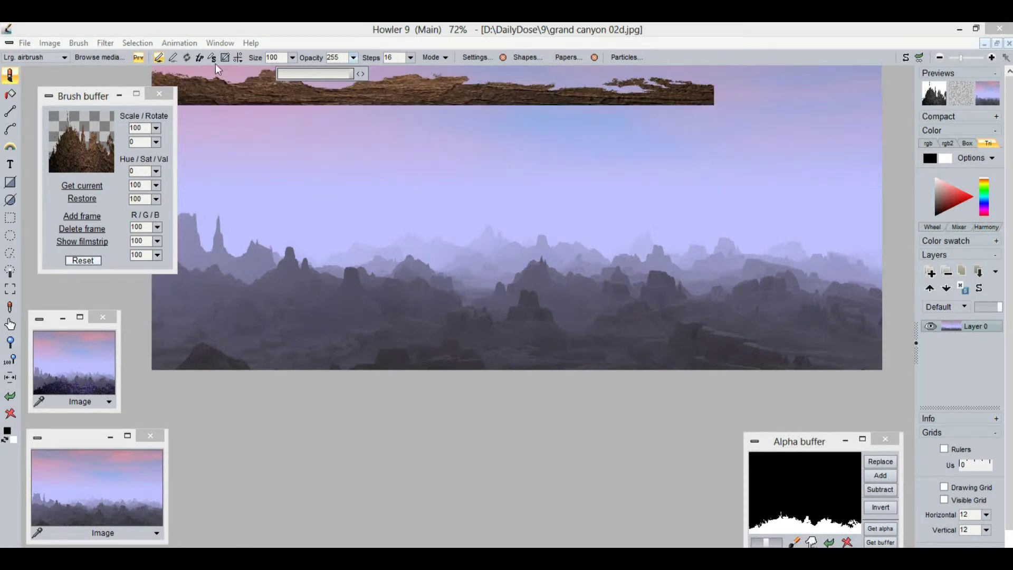
click(180, 43)
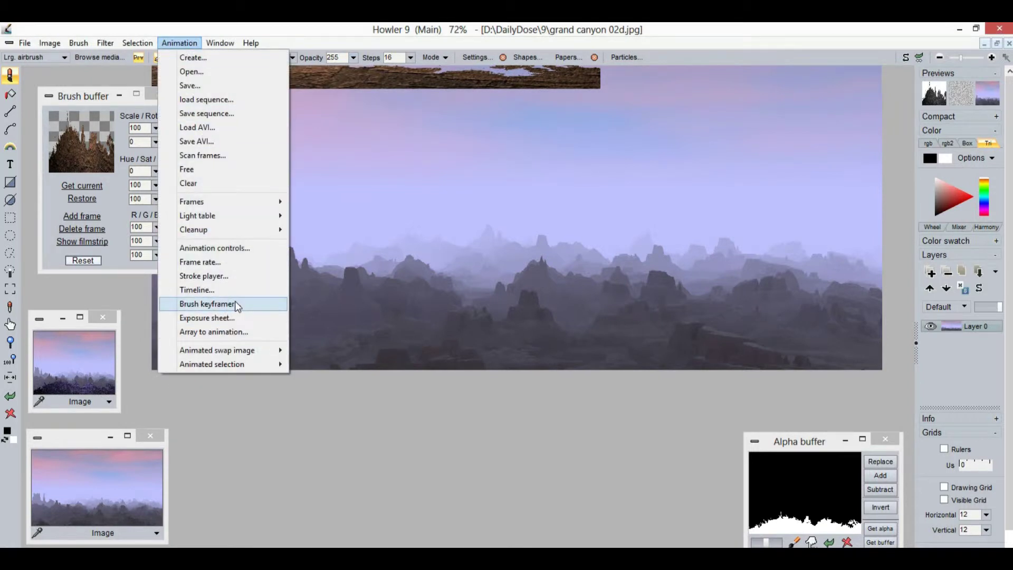
click(346, 28)
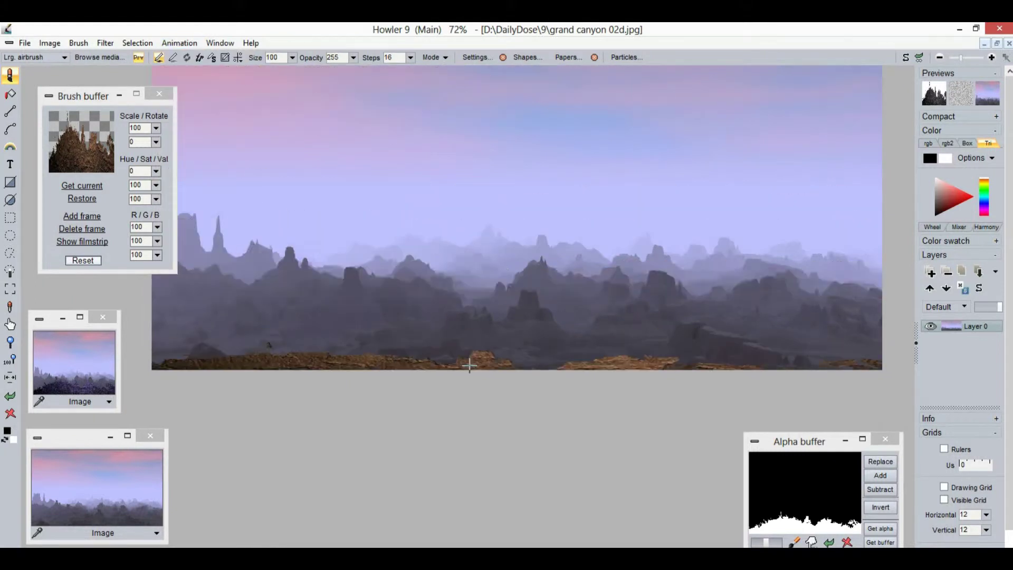
click(138, 57)
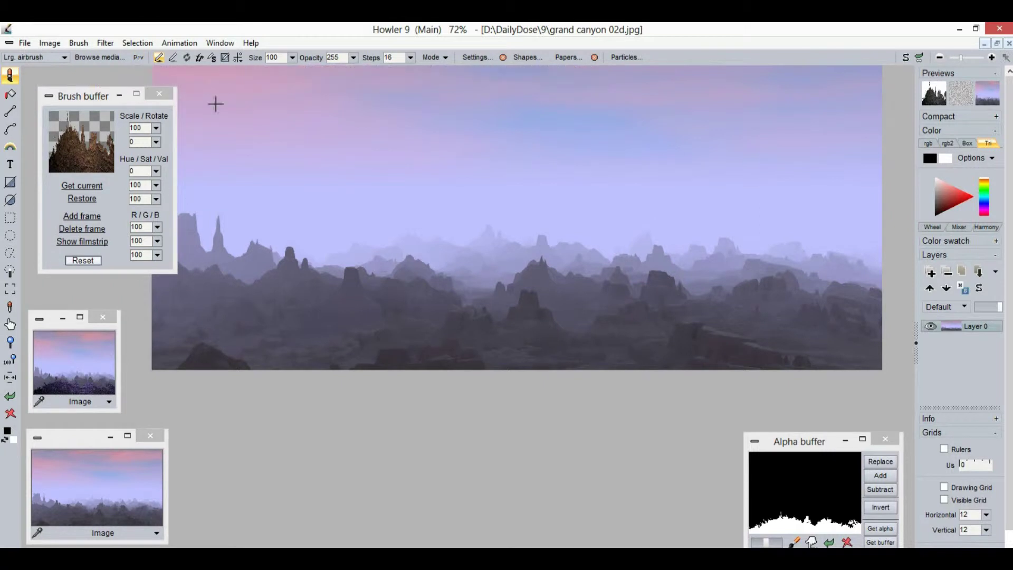
- Check the canyon image's buffer width and height in the image information
scroll(475, 278, up, 2)
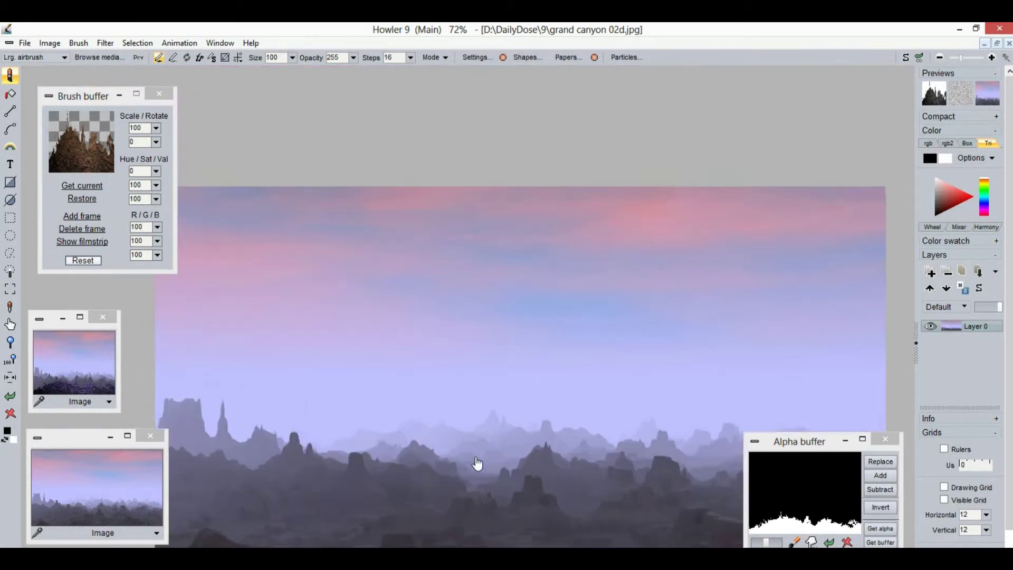
scroll(466, 355, up, 1)
scroll(552, 367, down, 3)
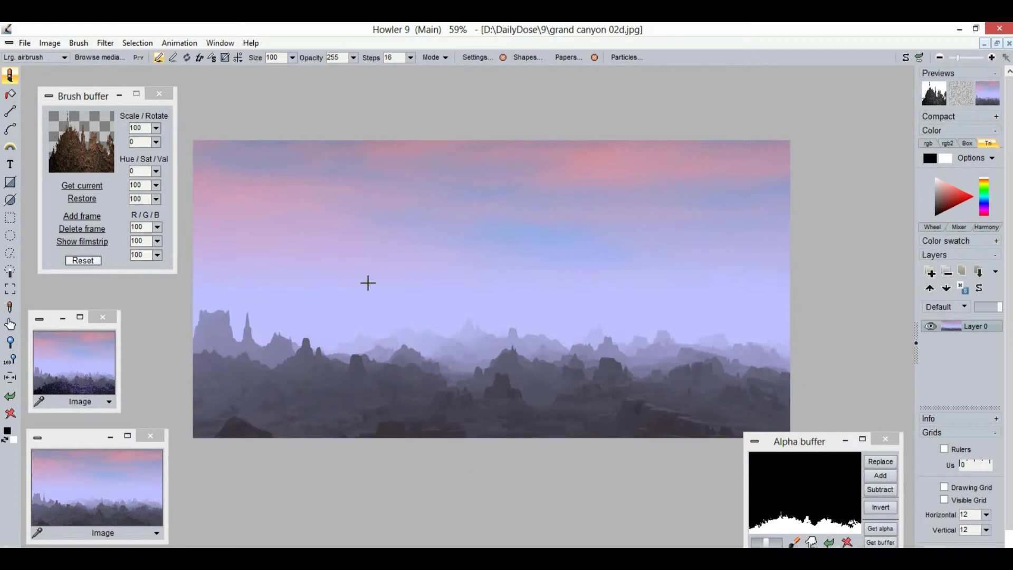
click(50, 43)
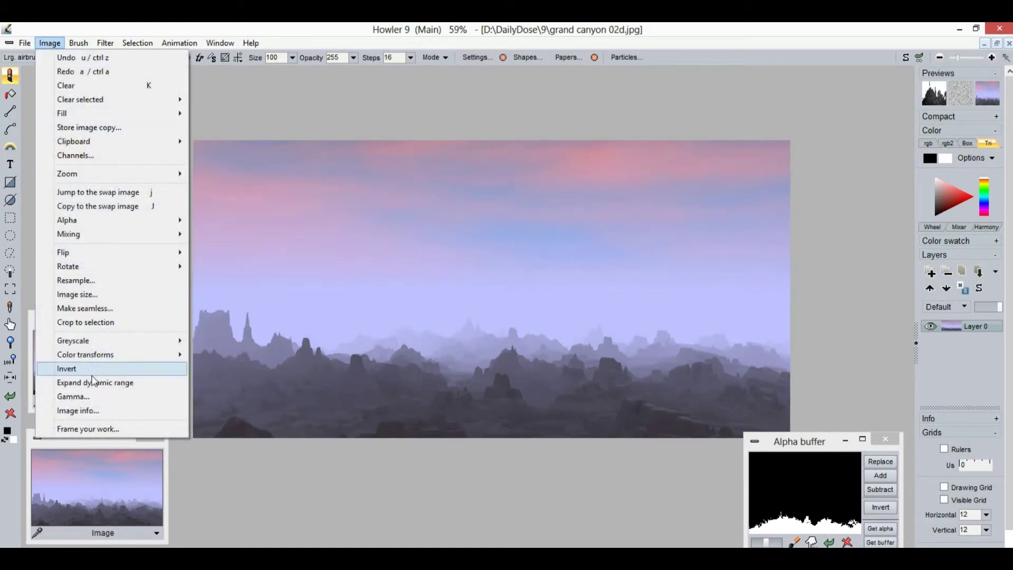
click(93, 410)
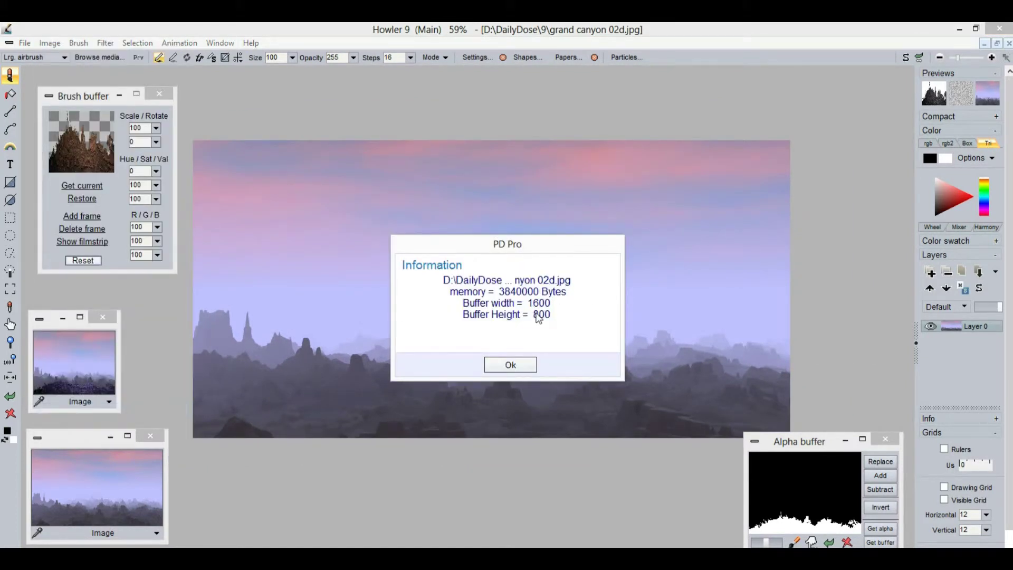
click(510, 364)
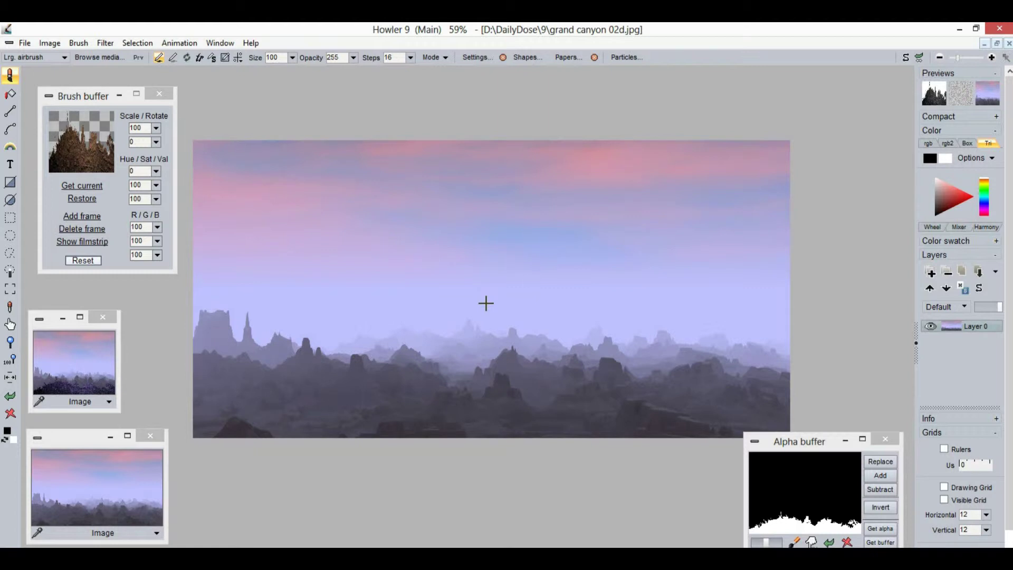
- Create an animation of 200 frames at 24 fps, initialized with copies of the current frame
click(180, 44)
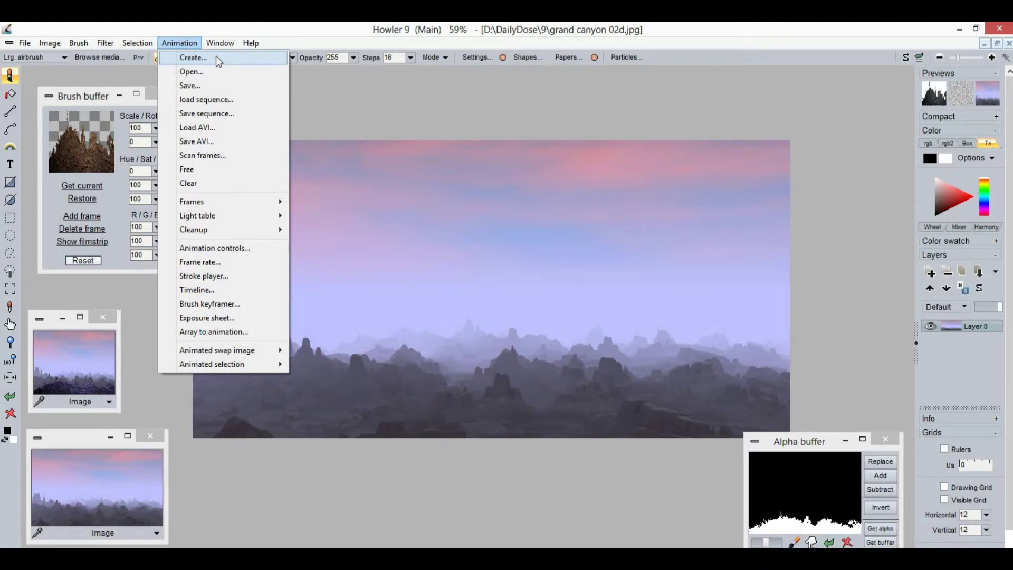
click(217, 57)
drag(365, 252, 336, 254)
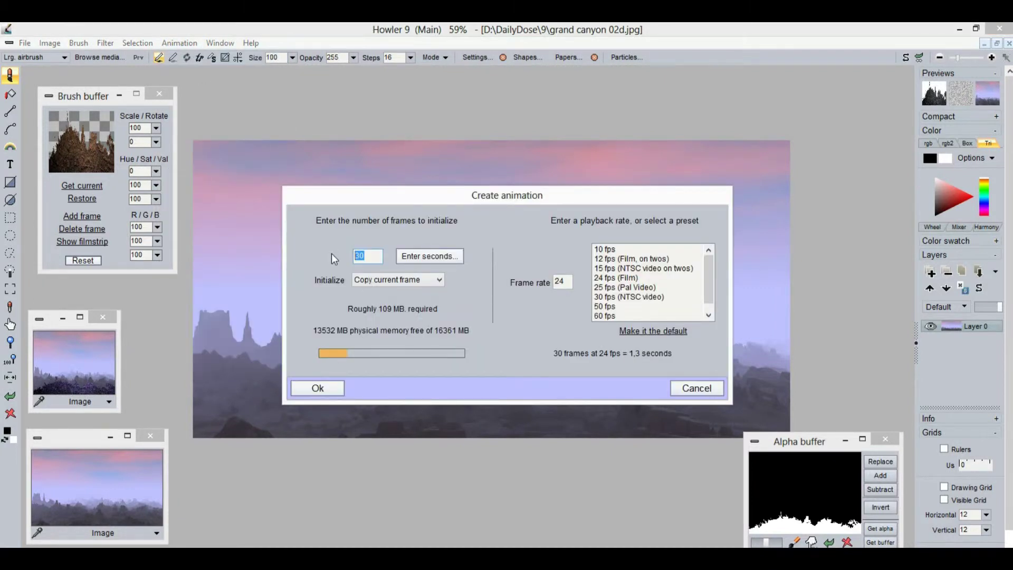
text(200)
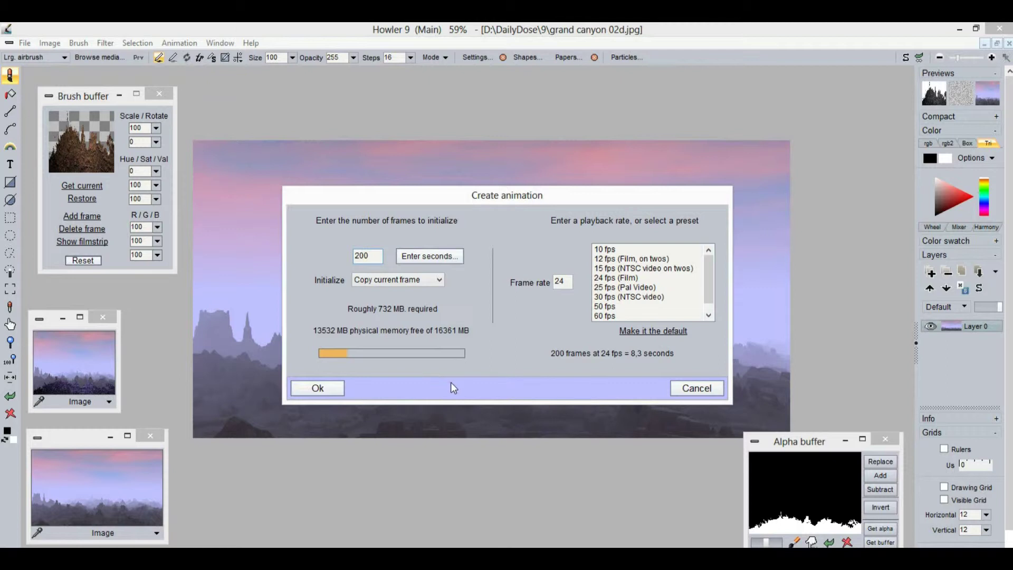
click(312, 391)
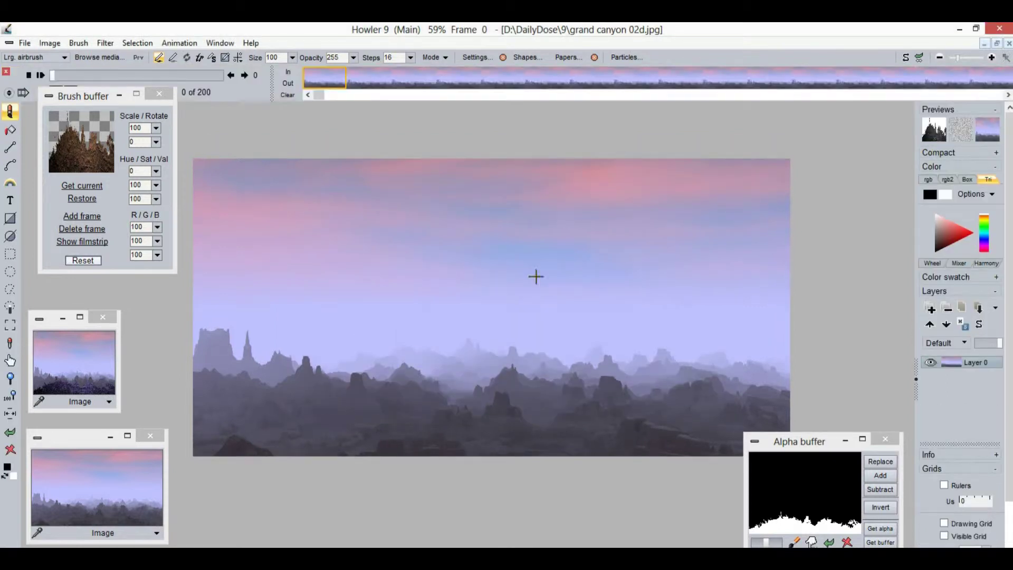
drag(531, 343, 537, 299)
scroll(595, 314, down, 1)
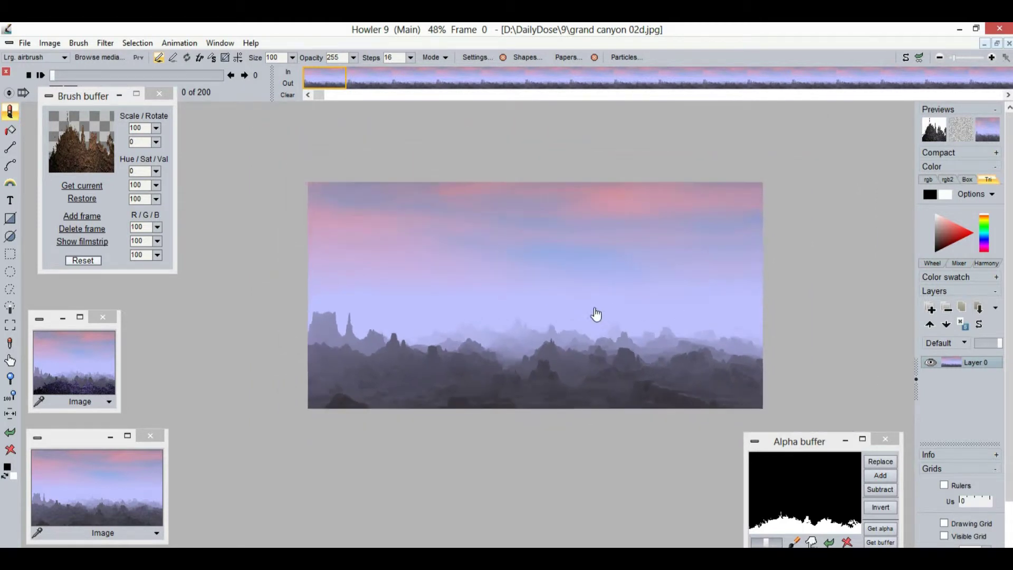
scroll(657, 312, up, 2)
- Initialize the animation once more with 200 frames, again copying the current frame
click(179, 42)
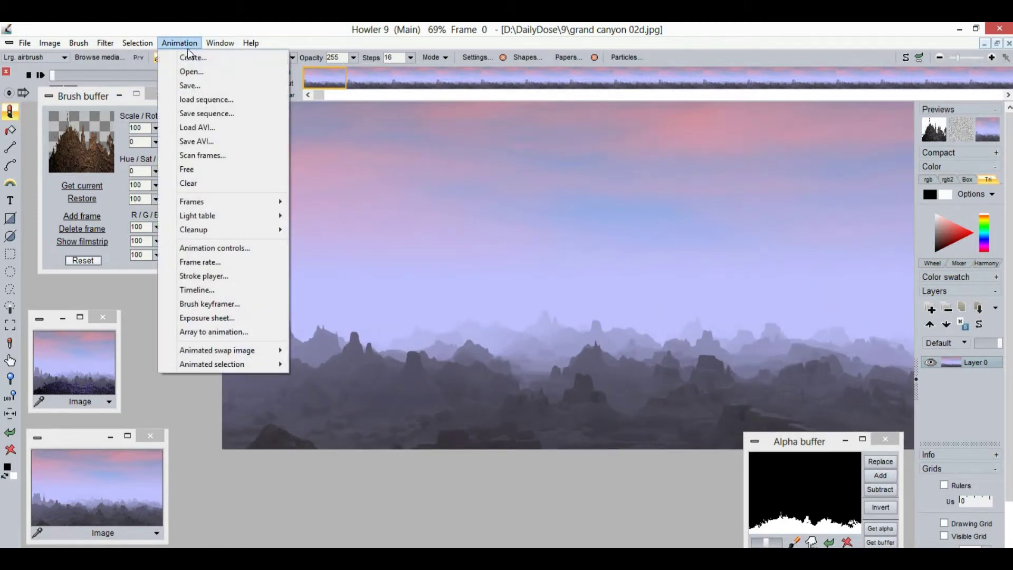
key(Escape)
click(180, 43)
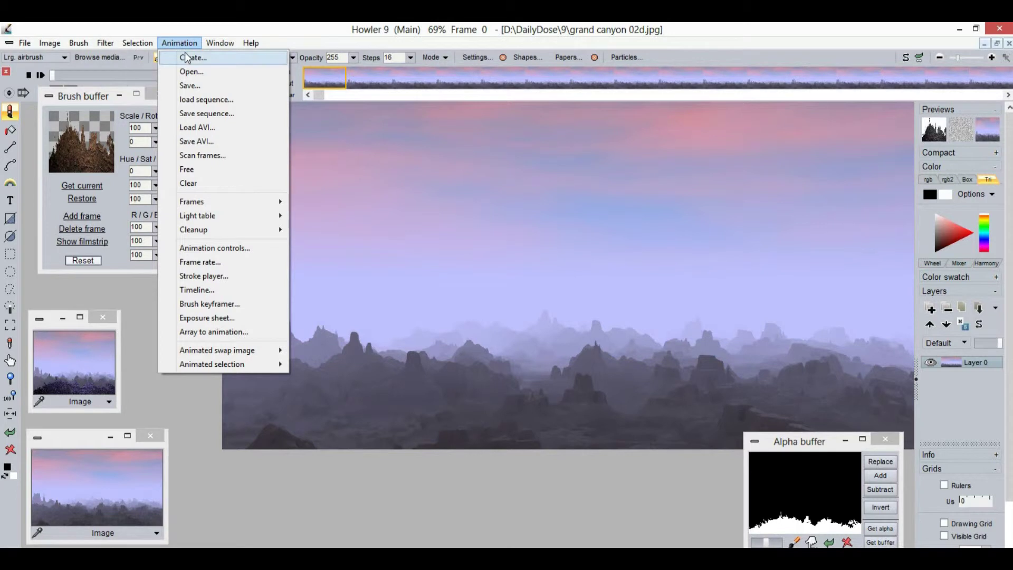
click(190, 56)
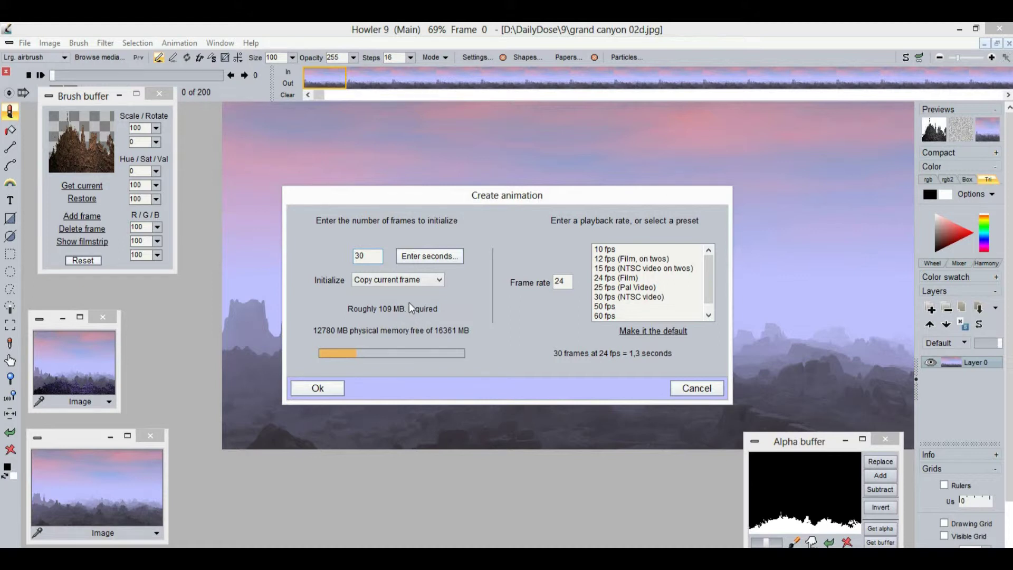
double_click(373, 256)
text(200)
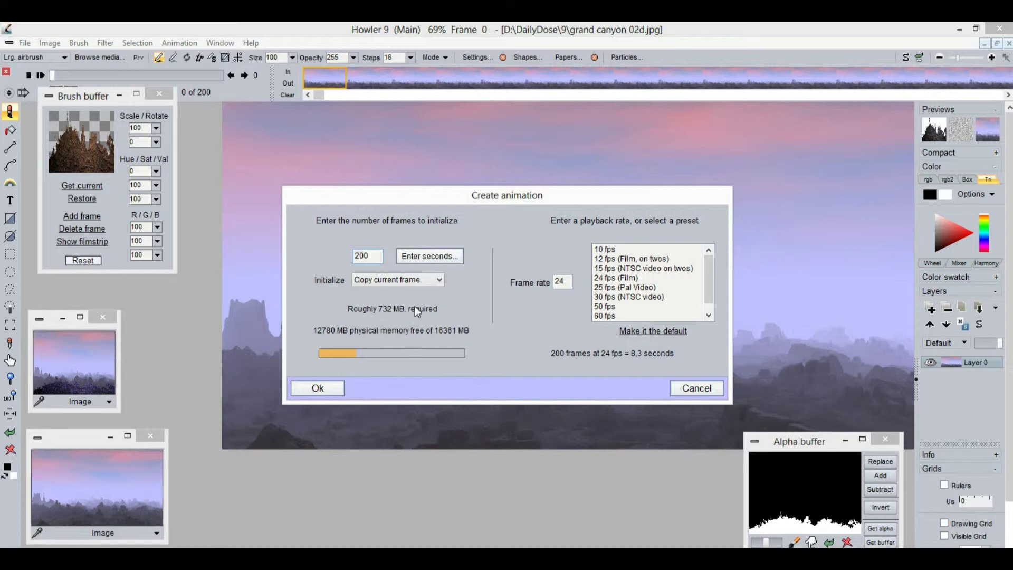
click(334, 389)
click(508, 338)
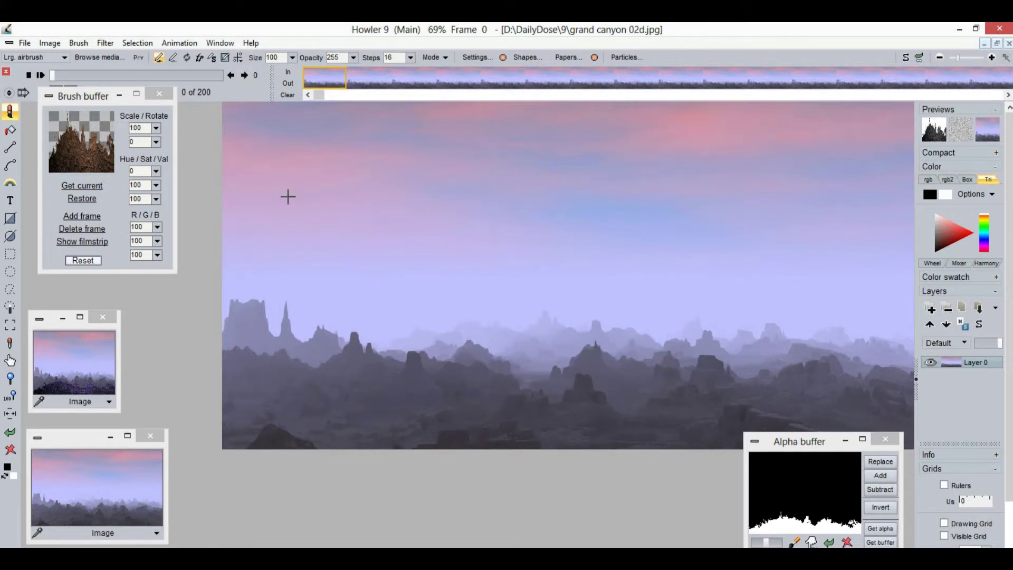
- Move the brush buffer clear of the animation controls and open the Timeline editor beside it
mouse_move(62, 74)
mouse_down()
mouse_move(219, 75)
mouse_move(47, 74)
mouse_up()
mouse_move(109, 96)
mouse_down()
mouse_move(87, 102)
mouse_move(98, 116)
mouse_up()
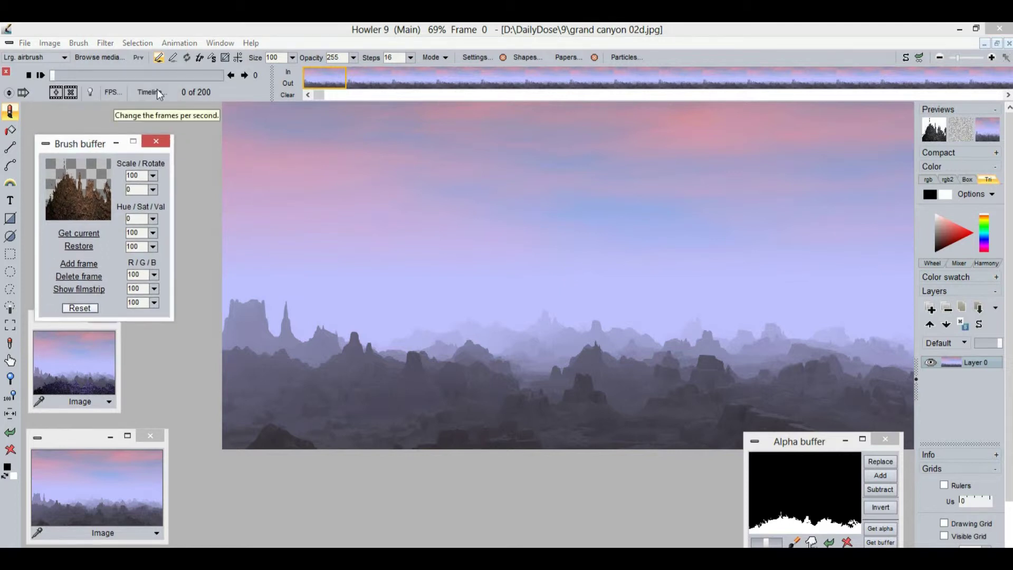
click(153, 91)
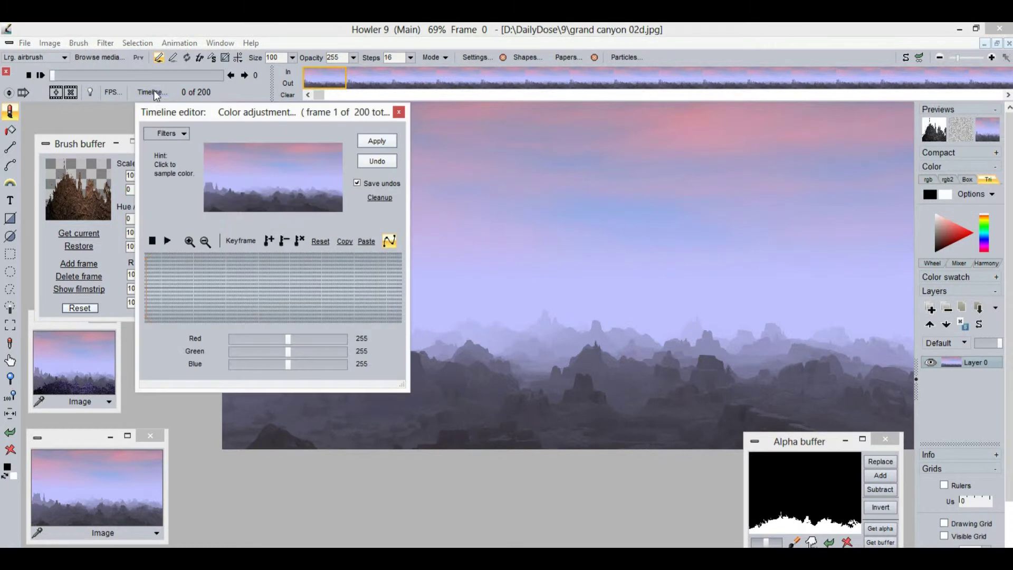
drag(255, 111, 297, 121)
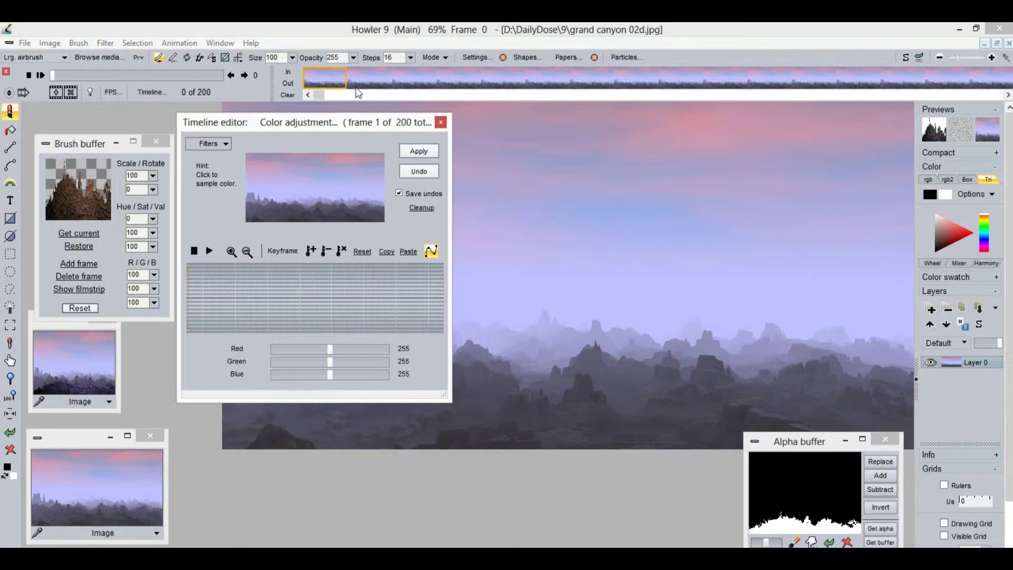
click(378, 85)
click(338, 85)
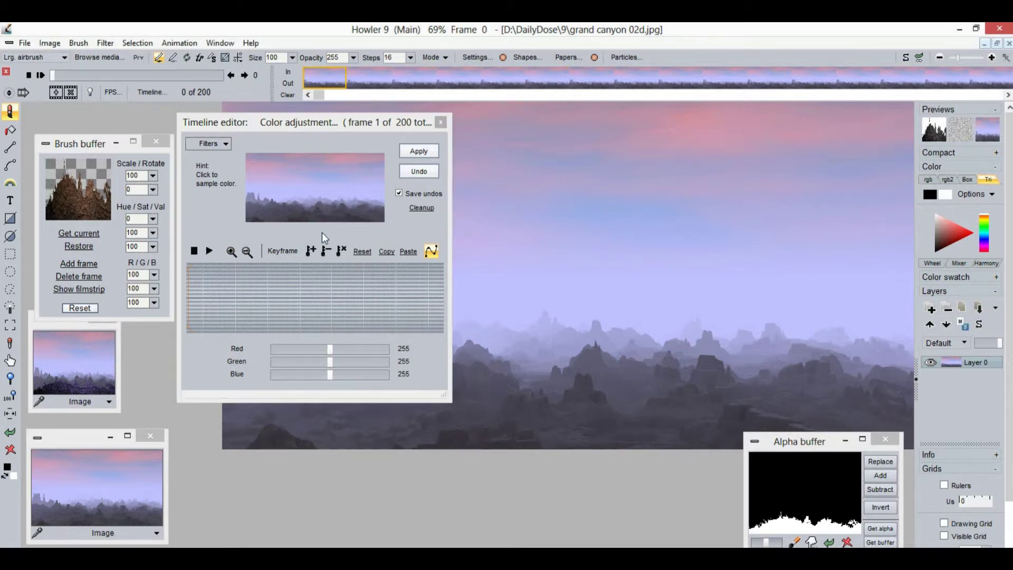
- Load the Shift transform filter in the Timeline editor and try moving the image in its preview
click(218, 146)
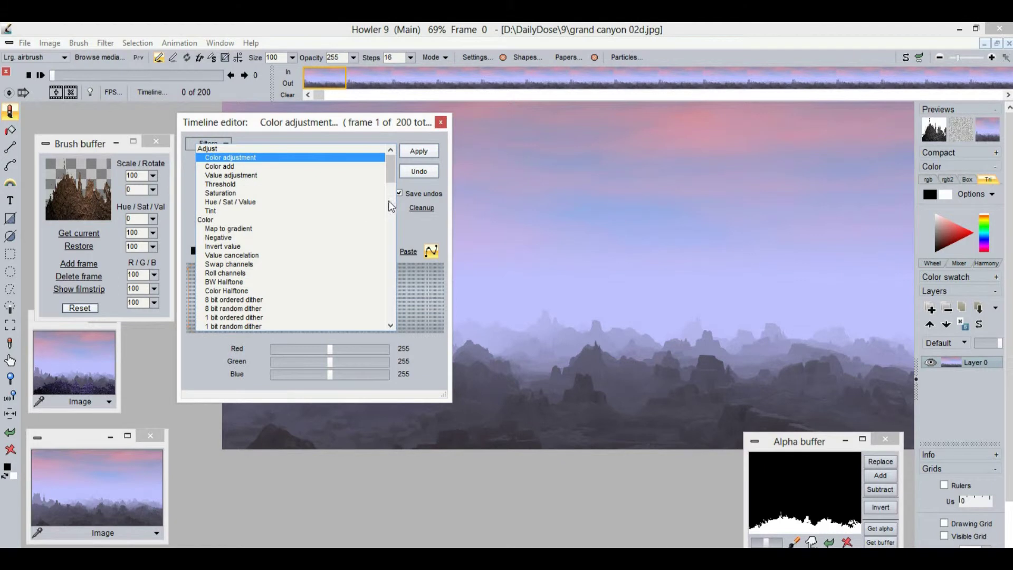
drag(392, 177, 240, 233)
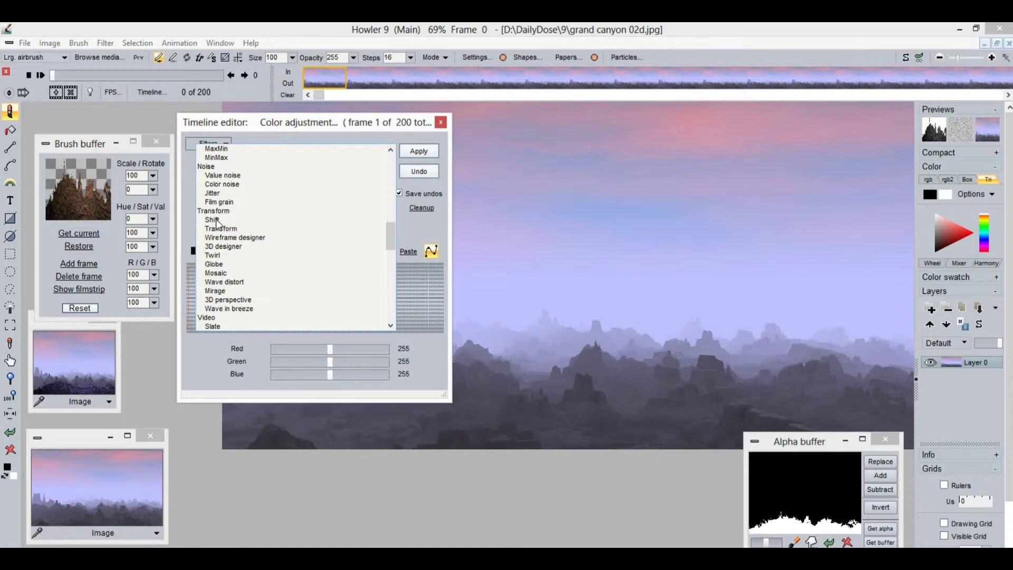
click(216, 219)
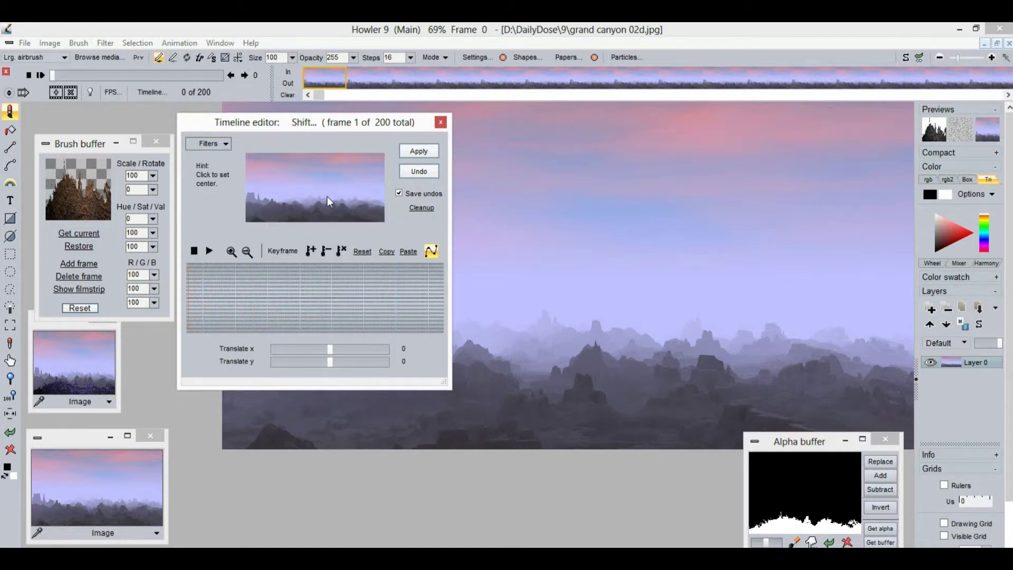
mouse_move(321, 185)
mouse_down()
mouse_move(264, 187)
mouse_move(317, 185)
mouse_up()
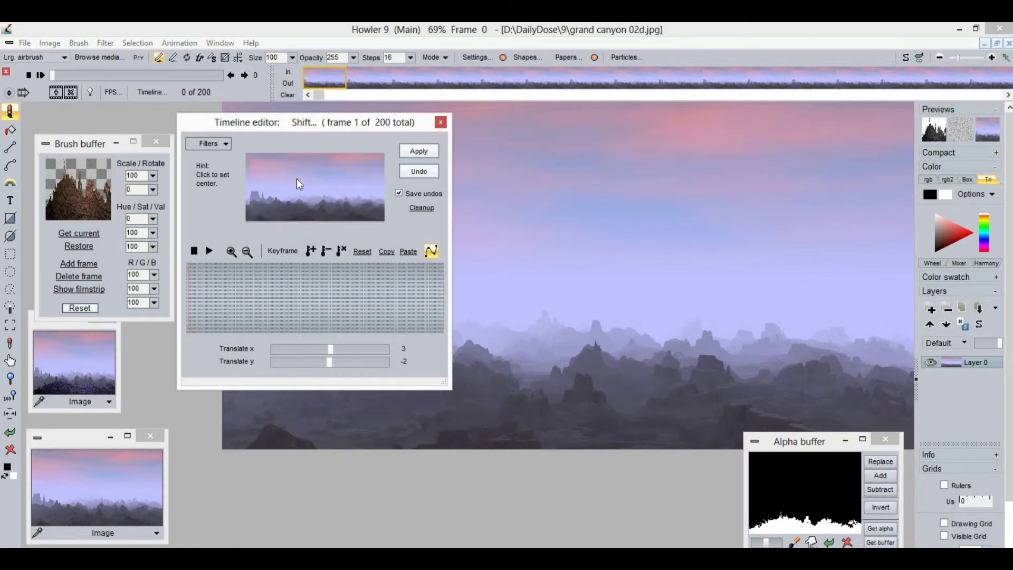
- Switch to the Transform filter, set Scale 200, Translate x 92 and Translate y -67, and add a keyframe on frame 1
click(221, 145)
click(242, 230)
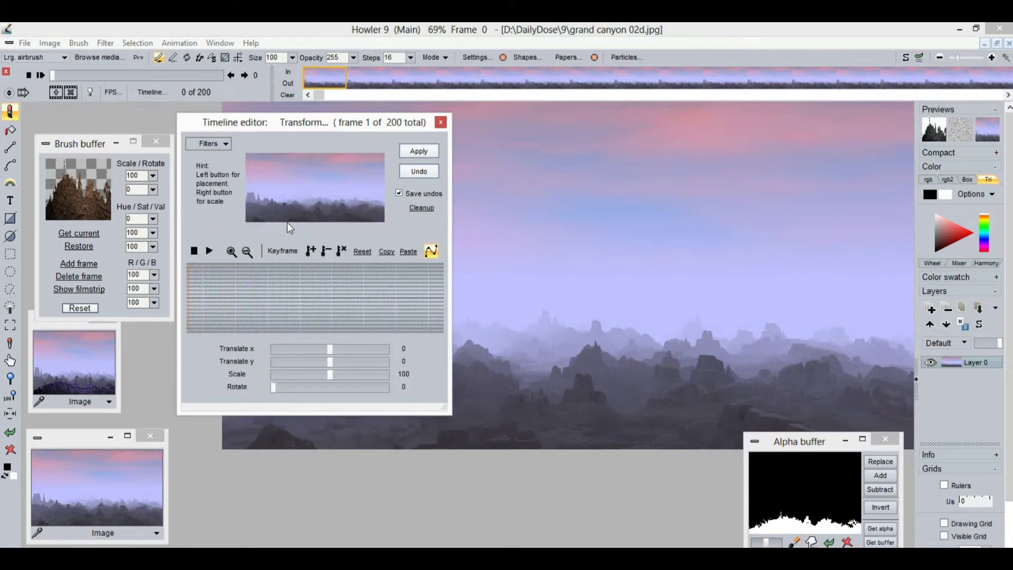
mouse_move(325, 188)
mouse_down()
mouse_move(291, 186)
mouse_move(332, 190)
mouse_move(311, 189)
mouse_up()
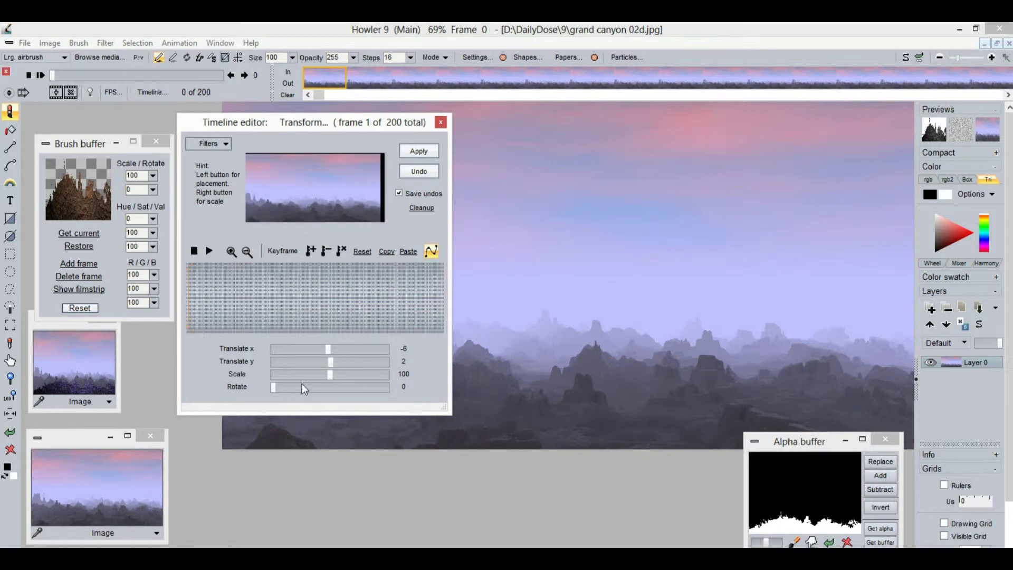
drag(331, 371, 394, 377)
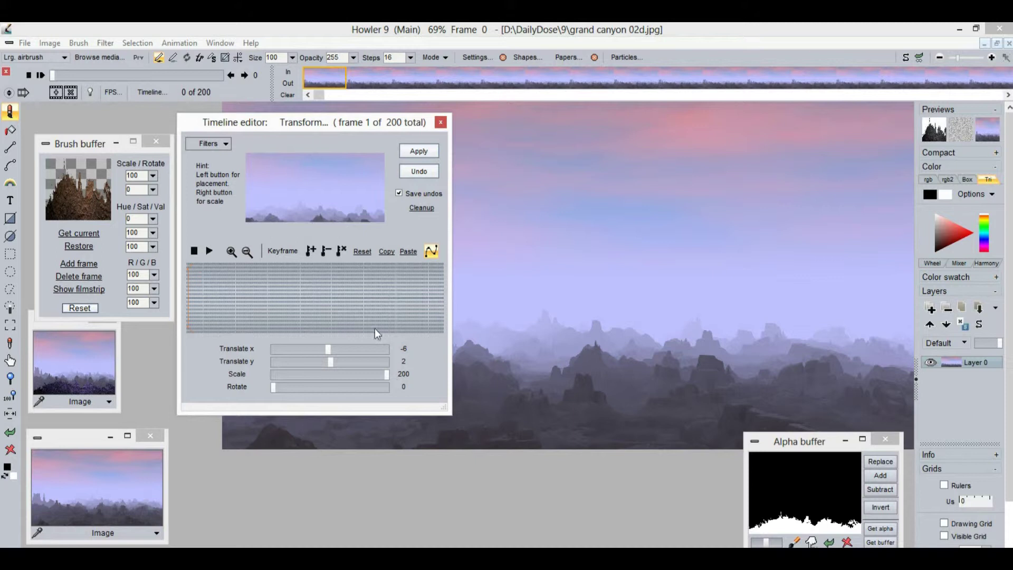
drag(317, 190, 379, 165)
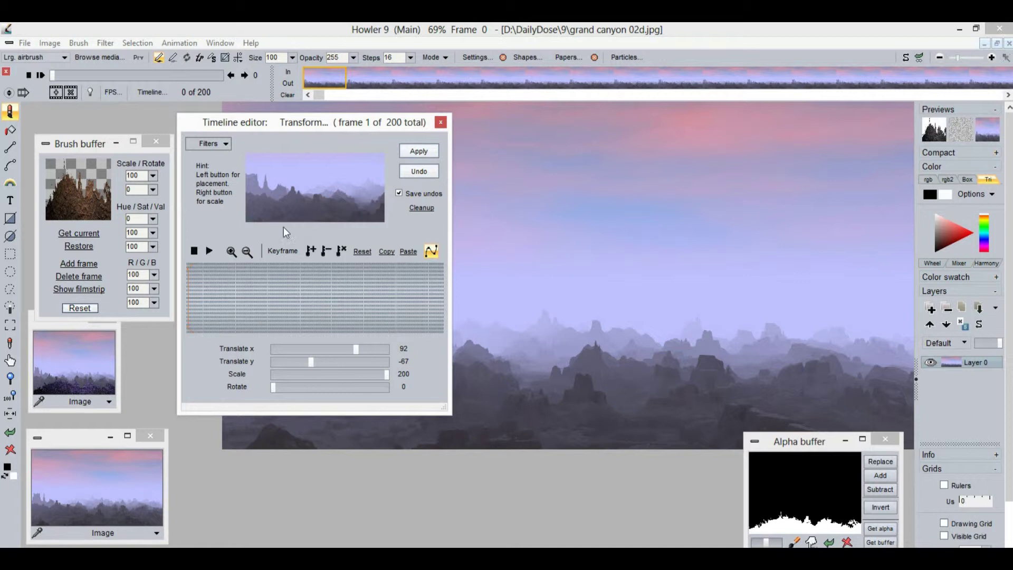
click(311, 252)
- Widen the Timeline editor across the workspace and move the timeline to frame 200
drag(451, 306, 934, 306)
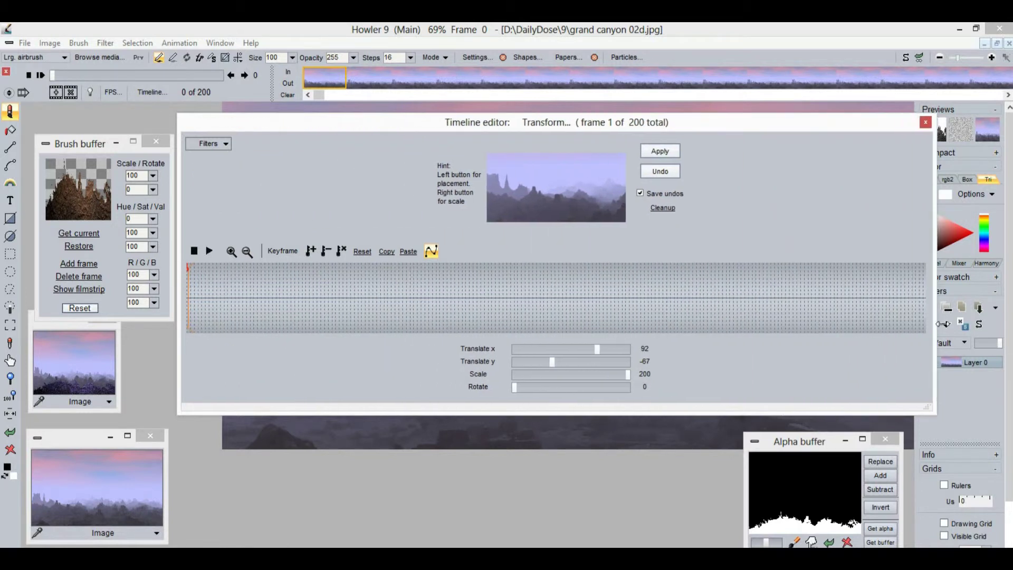
drag(574, 121, 427, 123)
drag(806, 401, 952, 403)
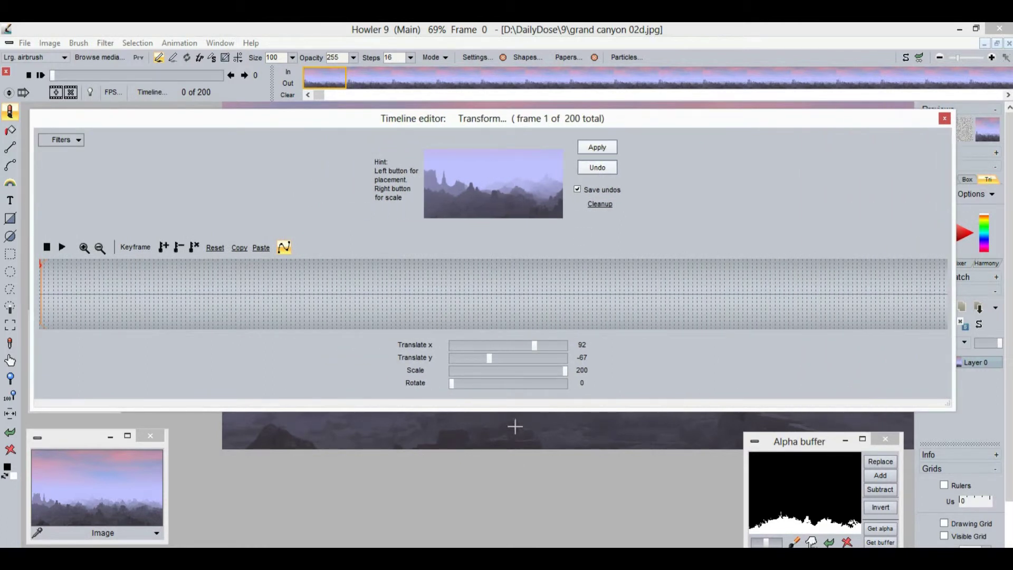
drag(57, 279, 950, 302)
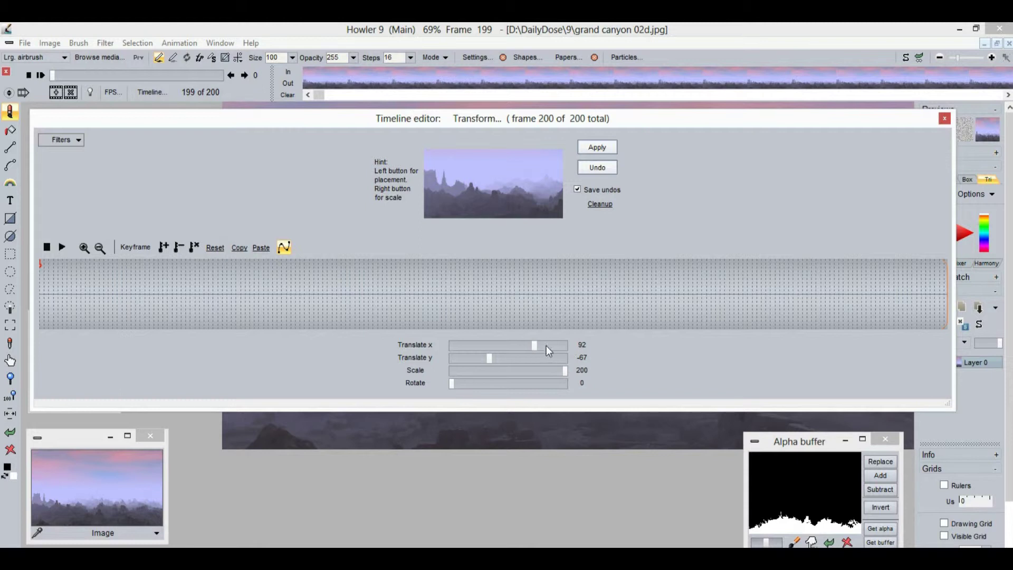
- Set Translate x to -100 on frame 200 and add a keyframe there
drag(536, 346, 480, 347)
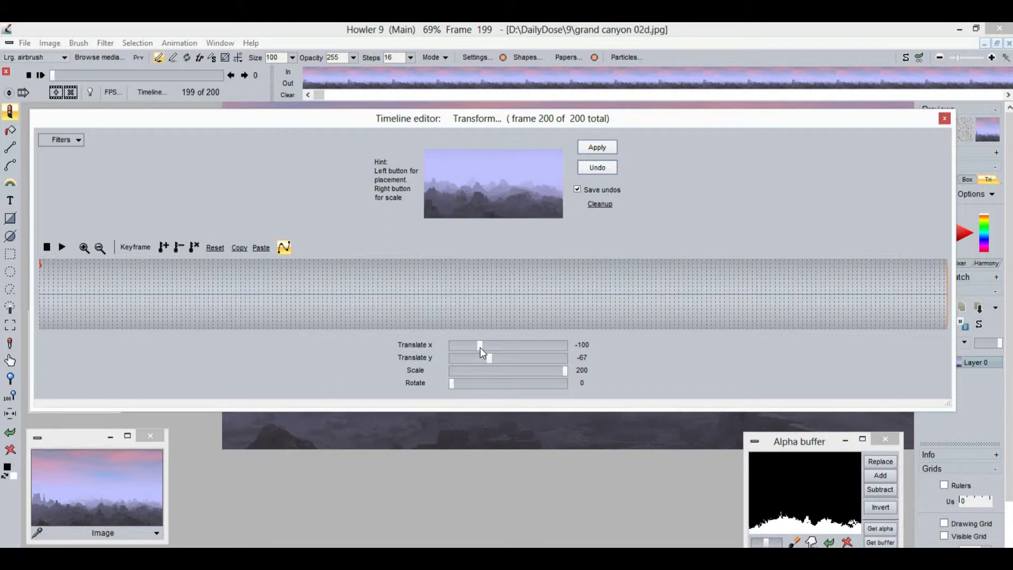
click(165, 247)
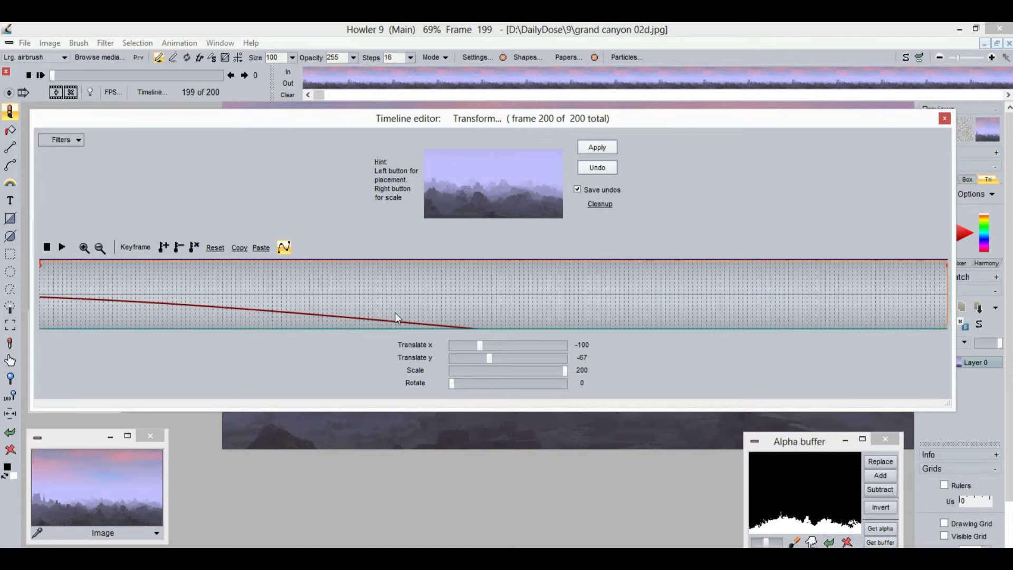
- Move to frame 69, reposition the image at Translate x 47 and Translate y -77, and add a keyframe
drag(297, 288, 349, 290)
drag(480, 211, 545, 235)
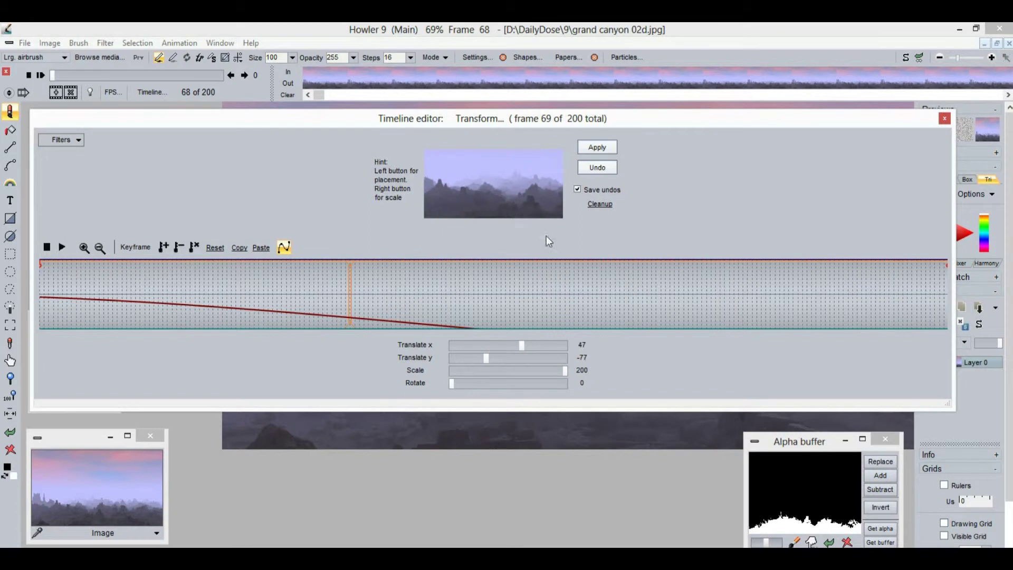
click(168, 249)
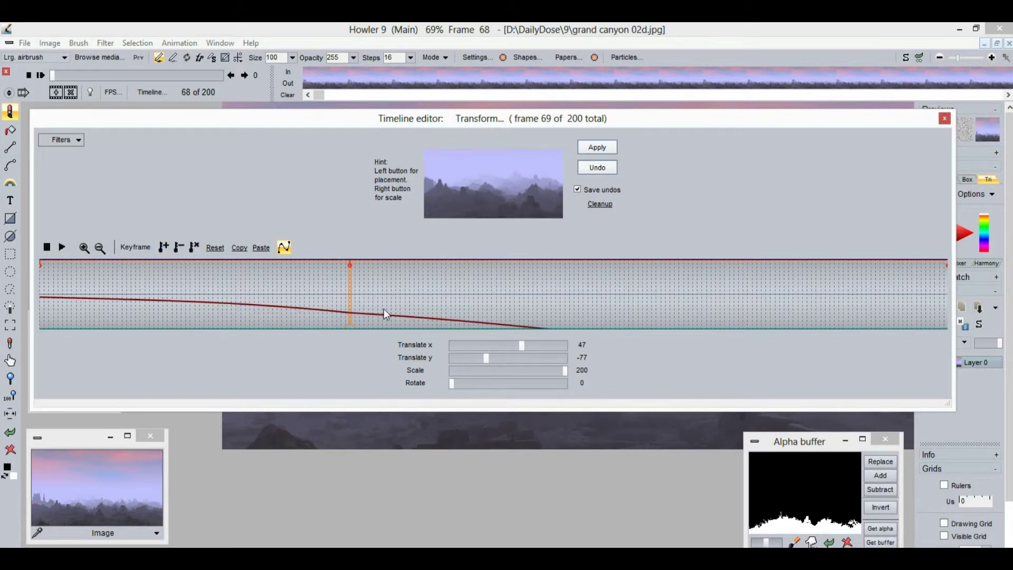
- Add a keyframe on frame 83 with Translate x -54 and Translate y 35, and shift it to frame 88
click(454, 277)
drag(450, 275, 413, 278)
drag(505, 344, 521, 361)
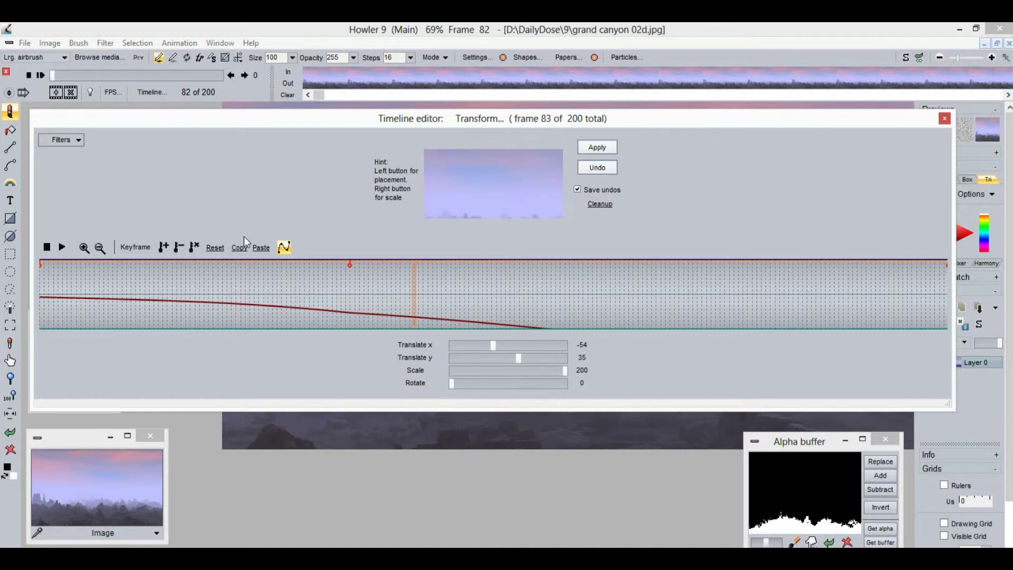
click(165, 250)
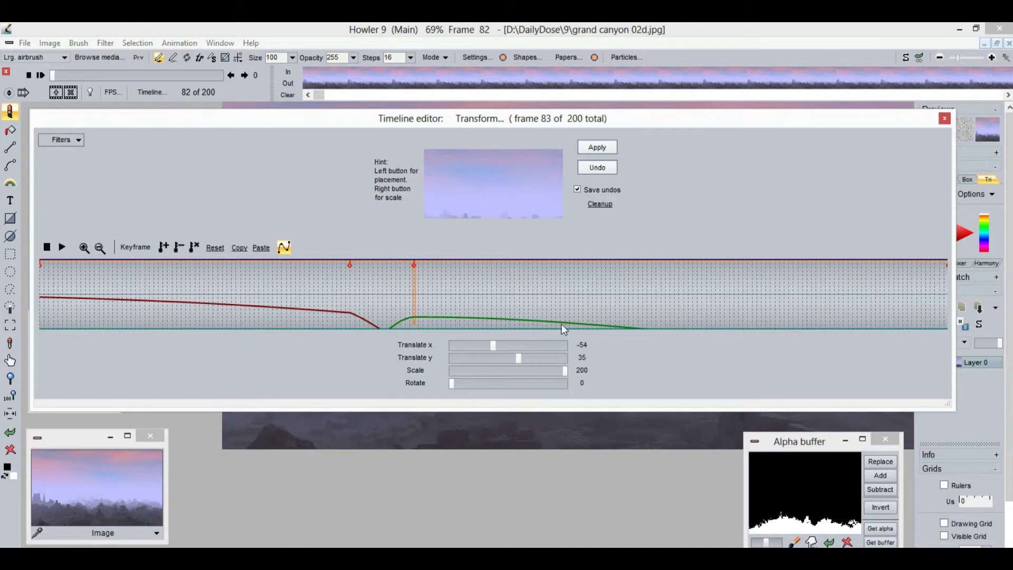
mouse_move(415, 265)
mouse_down()
mouse_move(598, 270)
mouse_move(226, 282)
mouse_move(485, 278)
mouse_move(440, 285)
mouse_up()
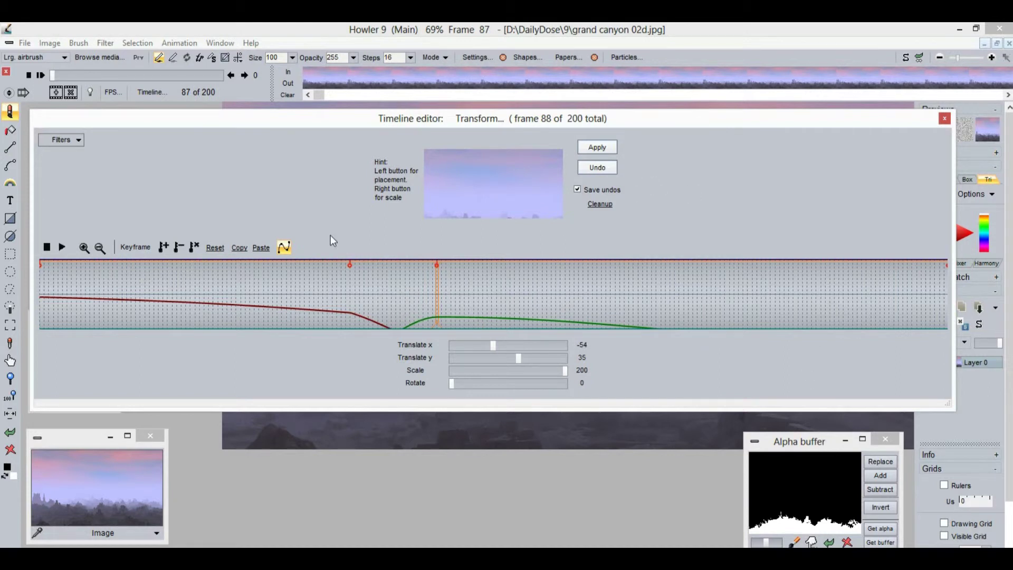
- Turn off curve smoothing between keyframes, shift the frame 88 keyframe to frame 93, and remove it
click(284, 248)
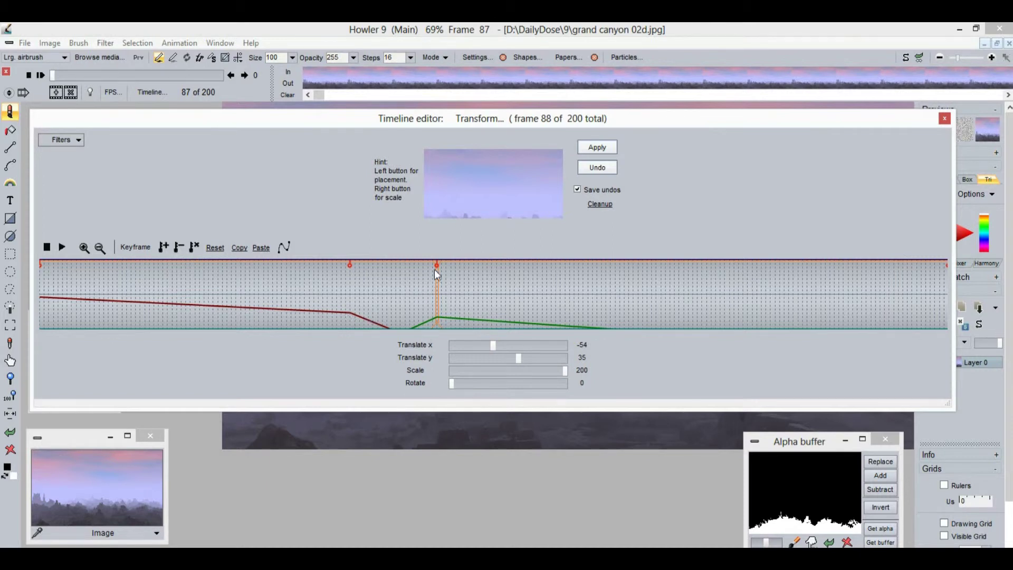
mouse_move(438, 264)
mouse_down()
mouse_move(473, 266)
mouse_move(459, 269)
mouse_up()
click(179, 248)
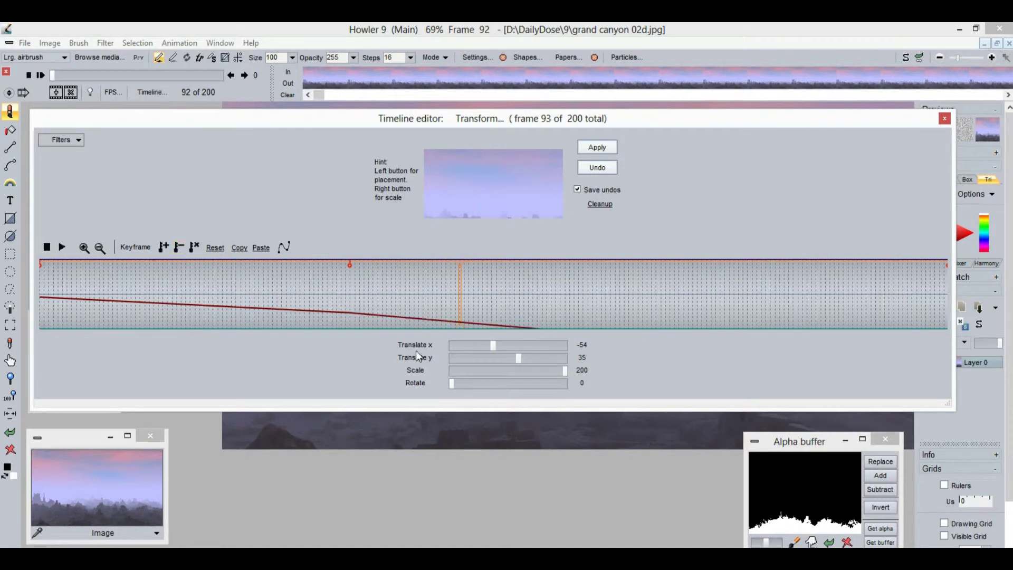
- Remove the keyframe on frame 69
click(350, 265)
click(362, 271)
click(350, 266)
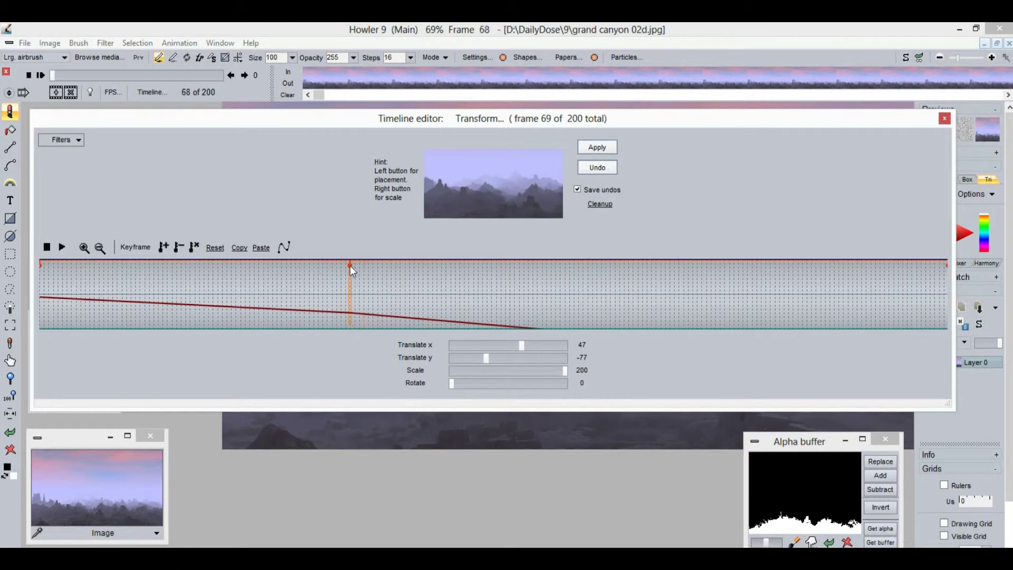
click(179, 247)
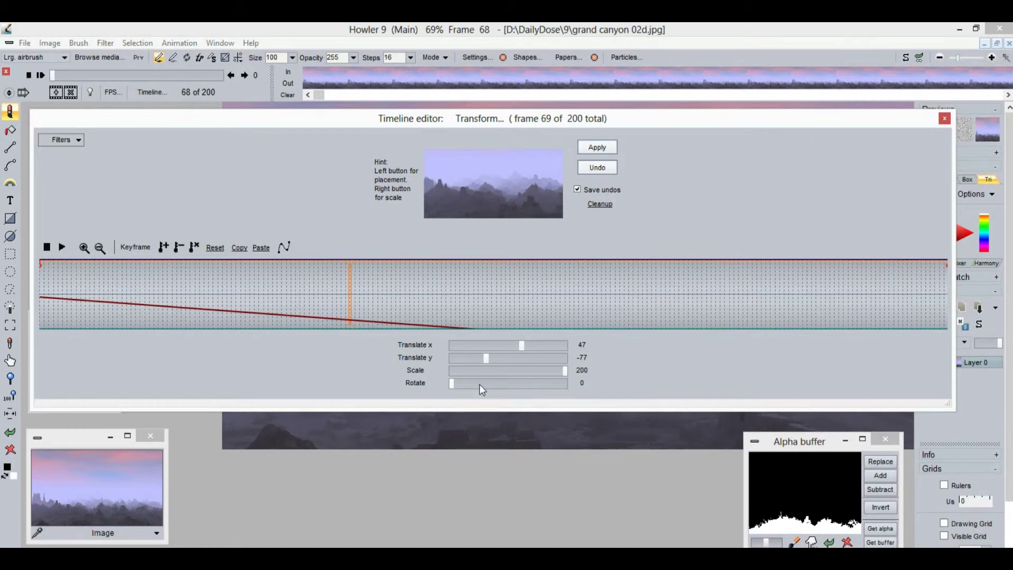
- Preview the pan at frame 114, apply the Transform filter to the animation, and close the Timeline editor
mouse_move(356, 276)
mouse_down()
mouse_move(505, 274)
mouse_move(236, 288)
mouse_move(884, 293)
mouse_move(874, 306)
mouse_move(519, 313)
mouse_move(378, 287)
mouse_move(41, 283)
mouse_move(979, 266)
mouse_move(898, 280)
mouse_move(537, 296)
mouse_up()
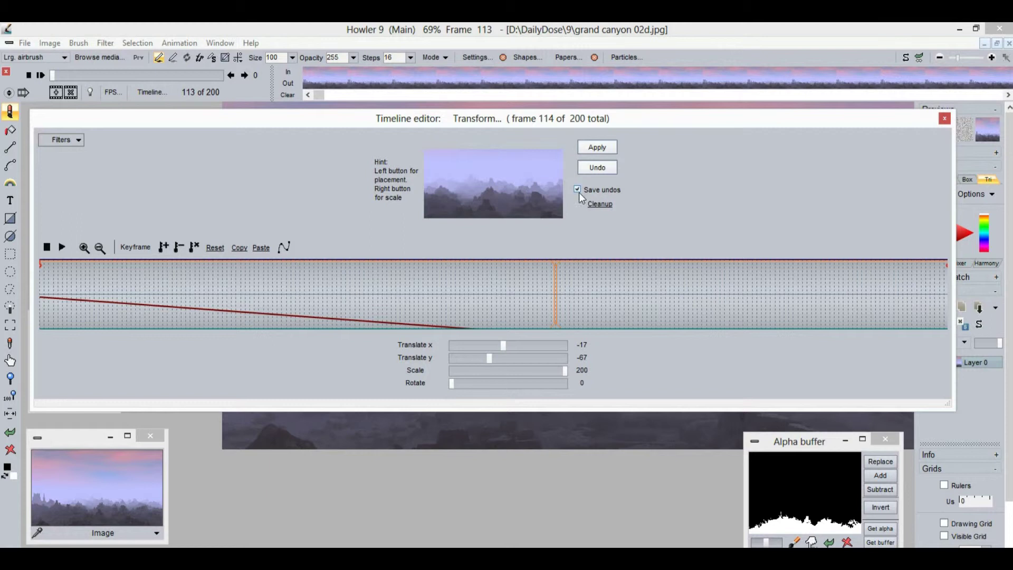
click(603, 146)
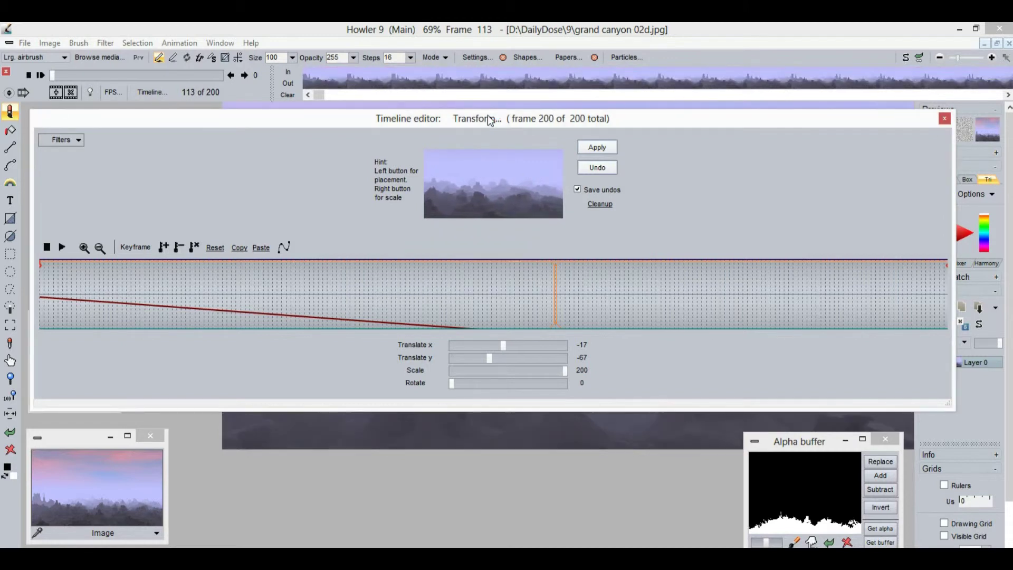
click(944, 118)
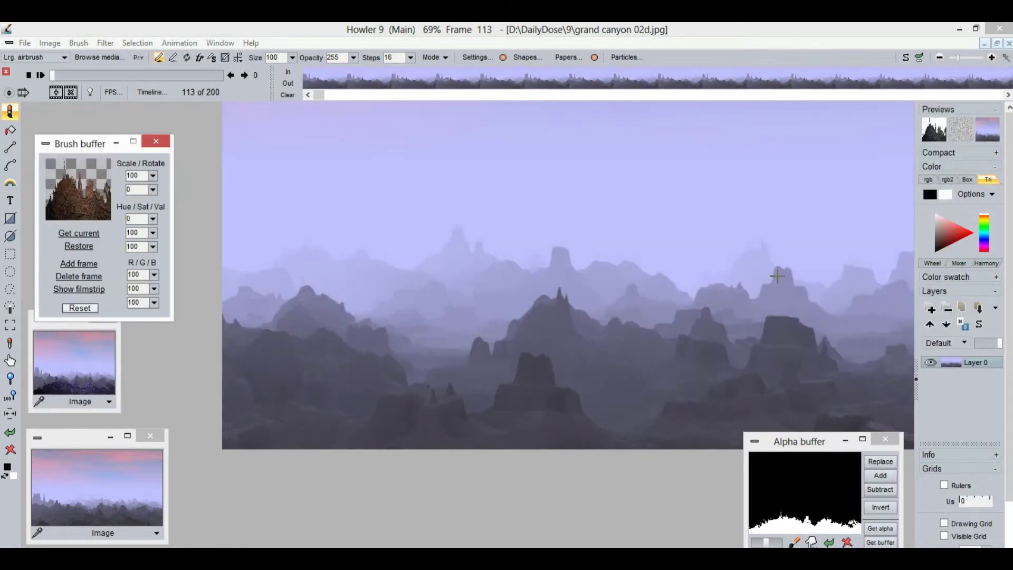
- Play and stop the panned canyon animation, and turn on the custom brush preview
click(44, 76)
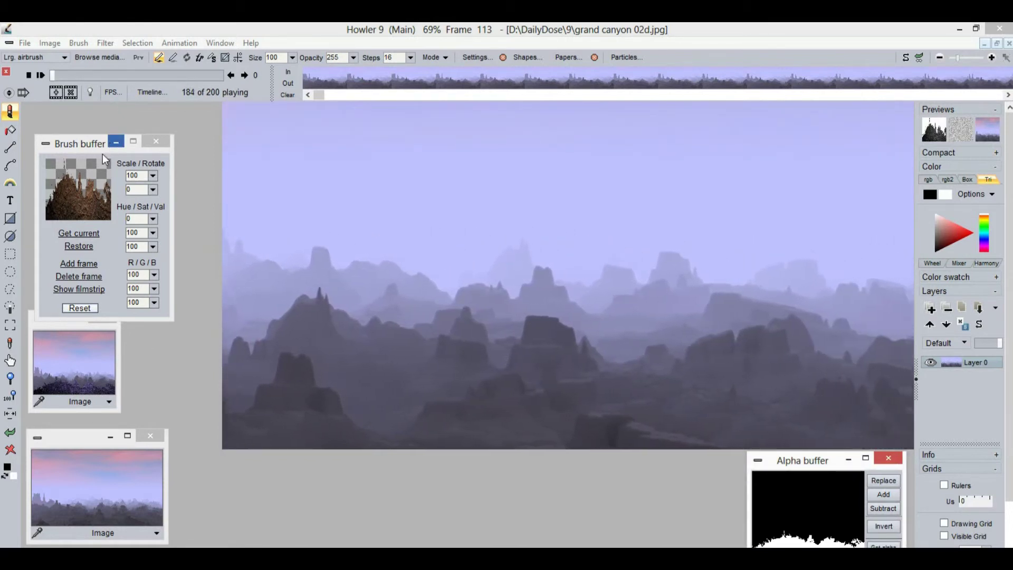
click(139, 57)
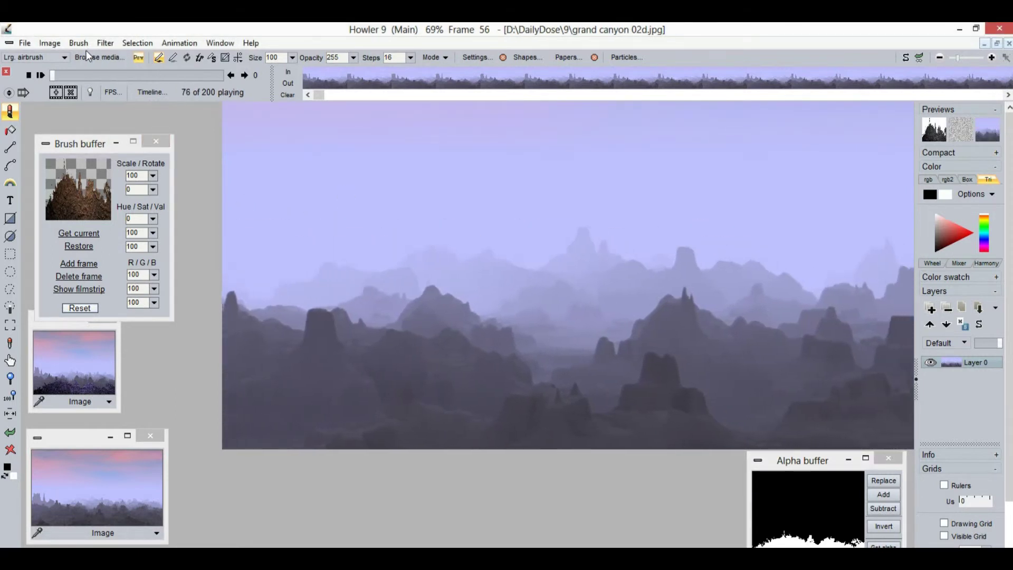
click(29, 76)
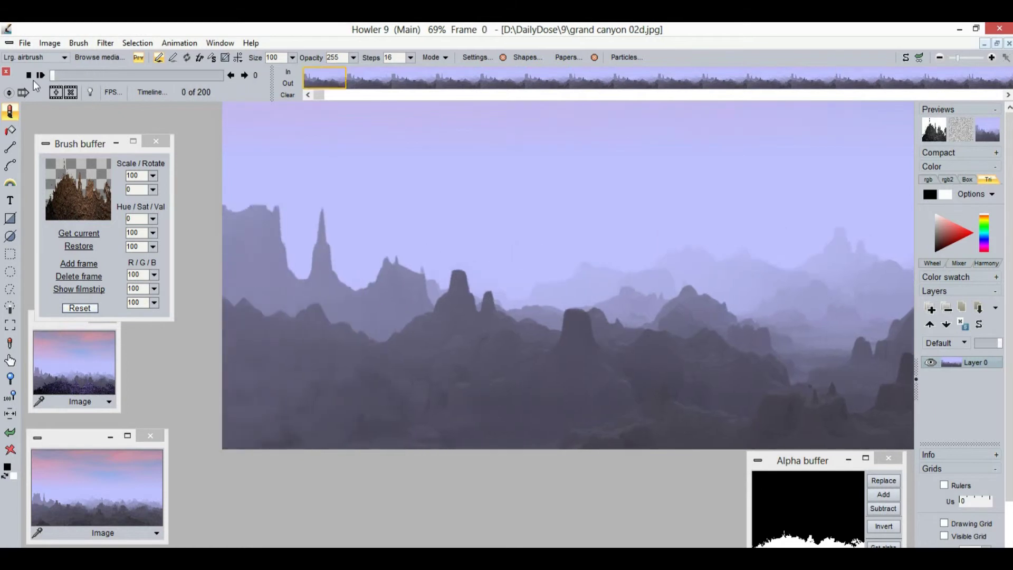
click(40, 77)
click(40, 78)
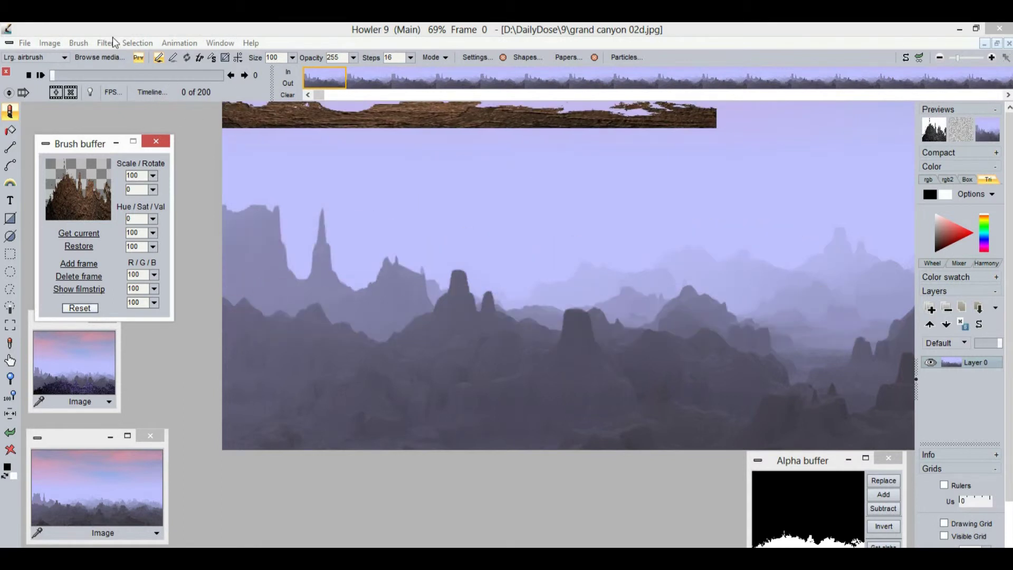
- Open the Brush keyframer, move it clear of the workspace centre, and enlarge its window
click(179, 42)
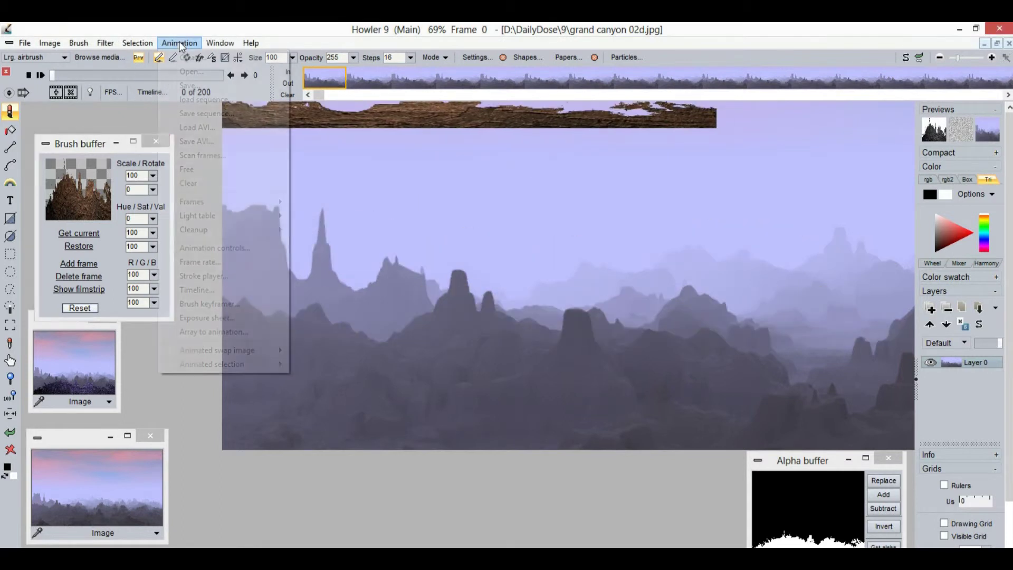
click(216, 304)
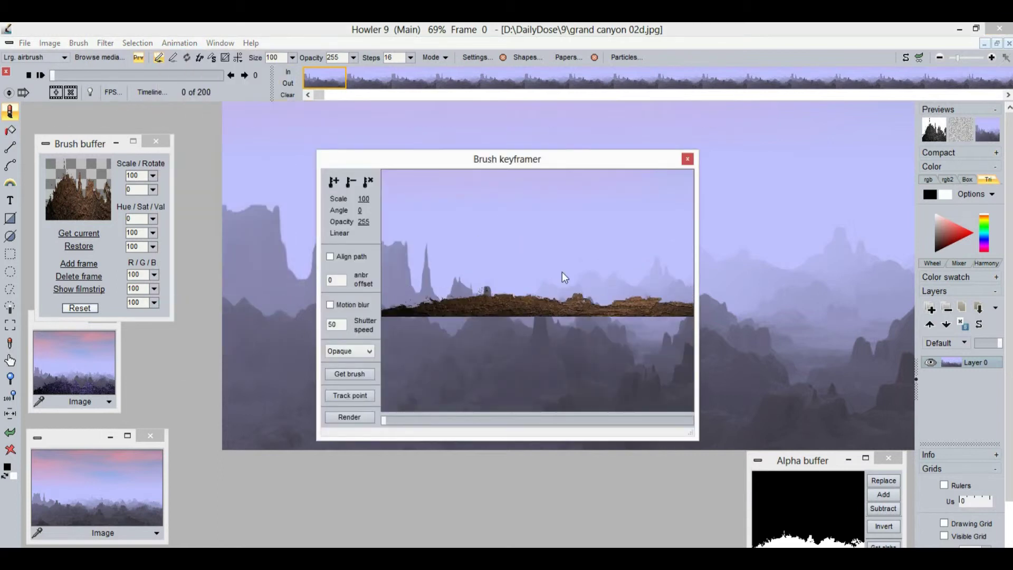
drag(491, 160, 255, 119)
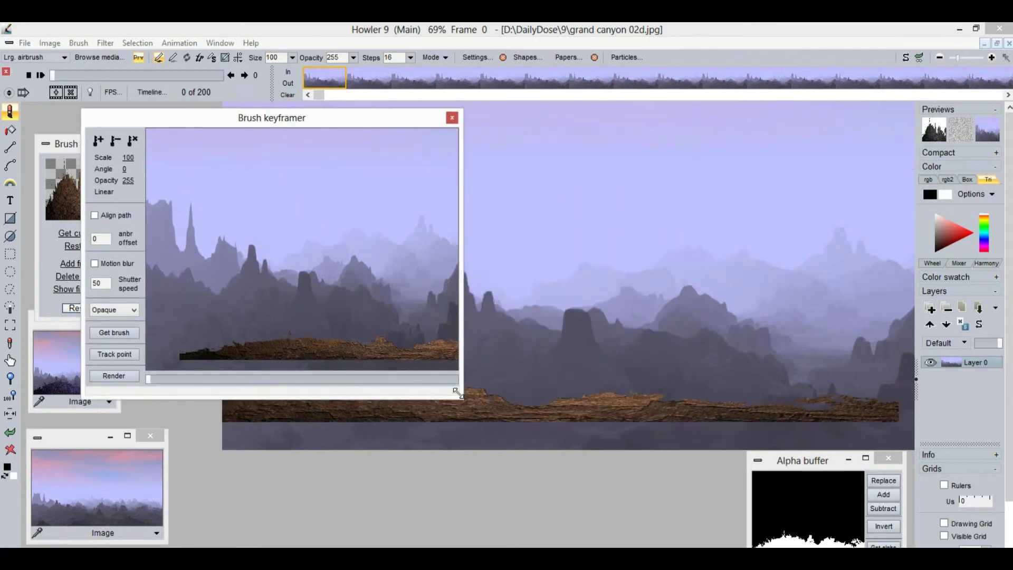
mouse_move(455, 392)
mouse_down()
mouse_move(768, 429)
mouse_move(832, 383)
mouse_move(908, 498)
mouse_move(874, 463)
mouse_up()
- Scale the rock brush to 241, place it along the image's lower edge, and add a keyframe on the first frame
mouse_move(528, 389)
mouse_down()
mouse_move(416, 362)
mouse_move(422, 394)
mouse_move(488, 421)
mouse_move(691, 403)
mouse_move(672, 416)
mouse_move(591, 413)
mouse_move(606, 414)
mouse_move(564, 389)
mouse_move(332, 412)
mouse_move(765, 416)
mouse_move(603, 420)
mouse_move(721, 418)
mouse_move(590, 373)
mouse_up()
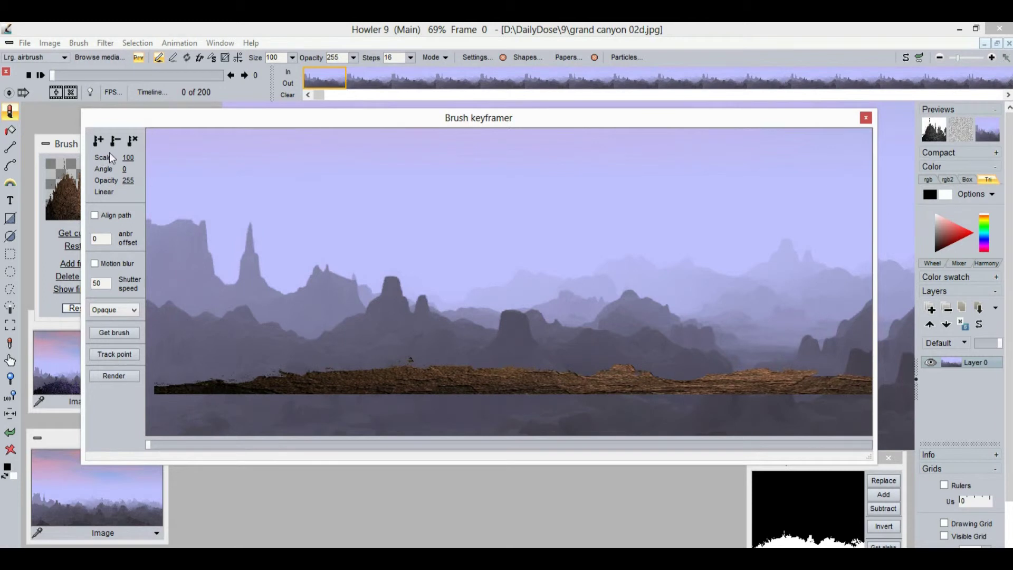
drag(126, 157, 153, 163)
drag(324, 376, 877, 377)
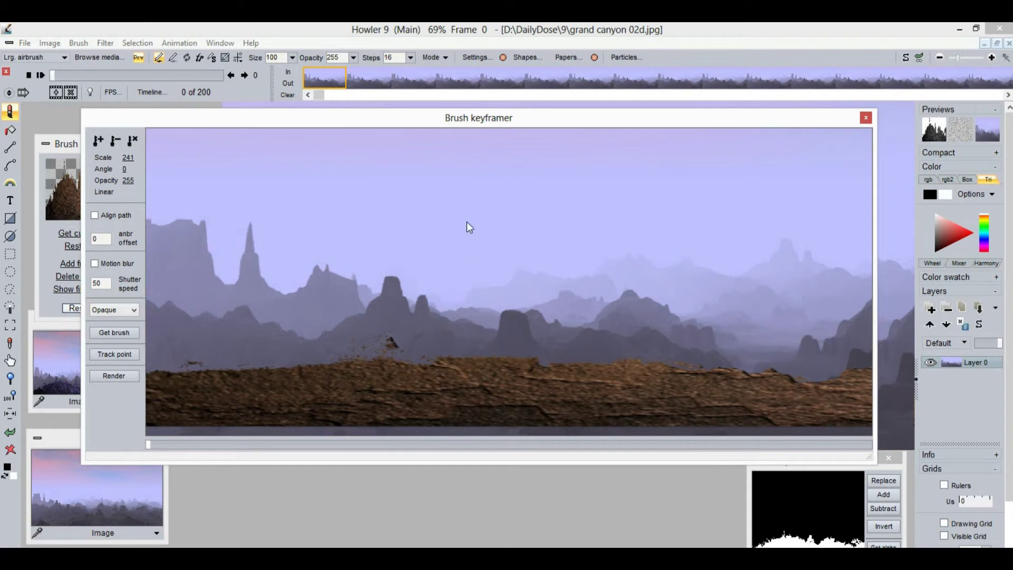
mouse_move(868, 457)
mouse_down()
mouse_move(610, 371)
mouse_move(372, 326)
mouse_move(443, 285)
mouse_move(432, 298)
mouse_up()
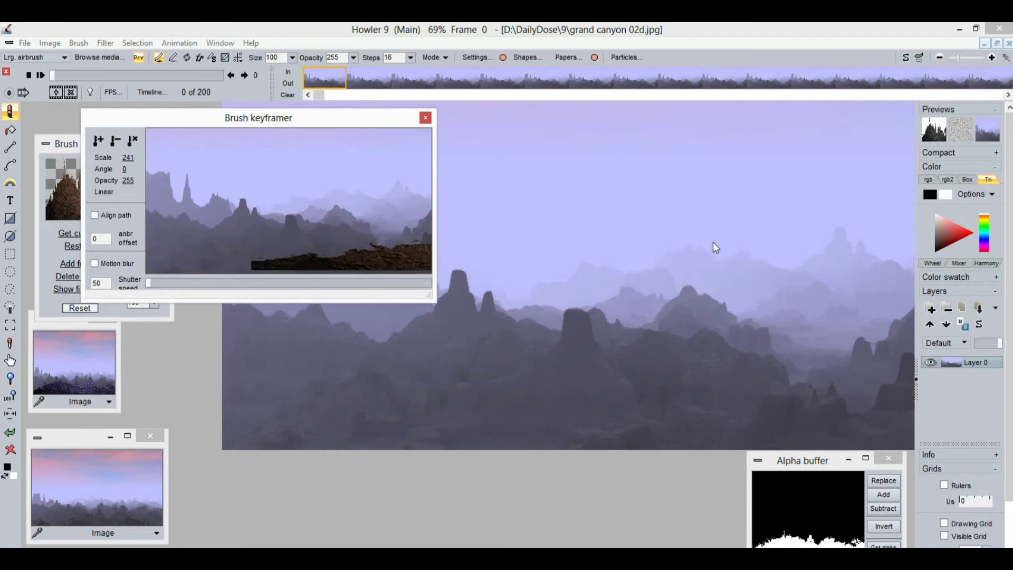
click(549, 261)
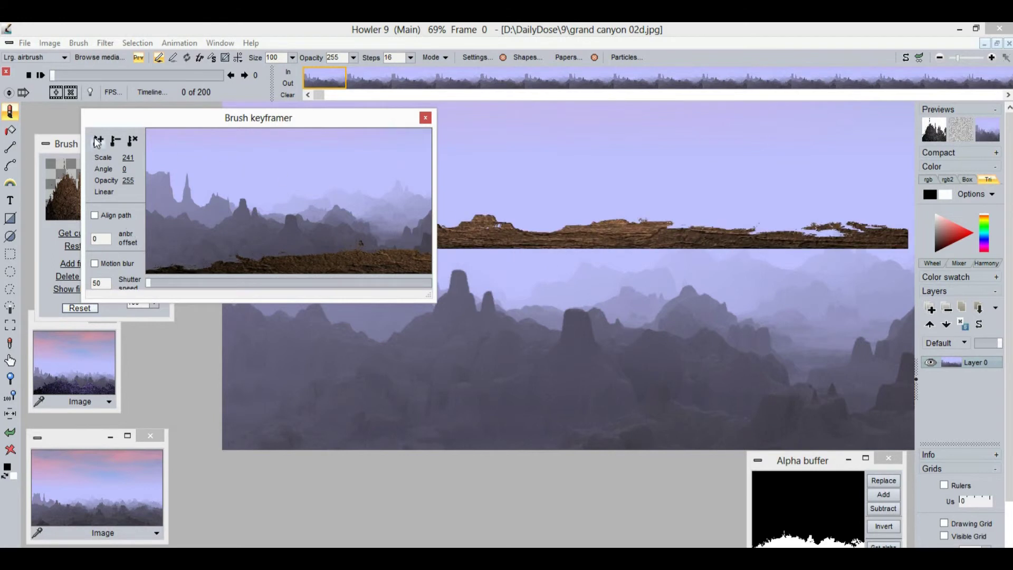
- Go to the last frame, shift the rock brush sideways along the lower edge, and add a keyframe
drag(161, 282, 432, 281)
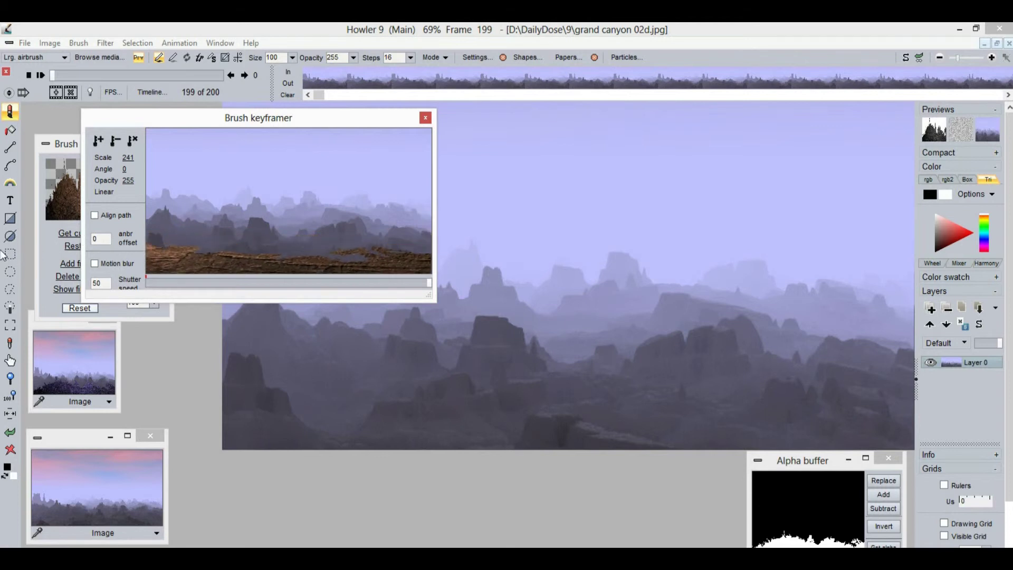
mouse_move(218, 119)
mouse_down()
mouse_move(678, 173)
mouse_move(654, 152)
mouse_up()
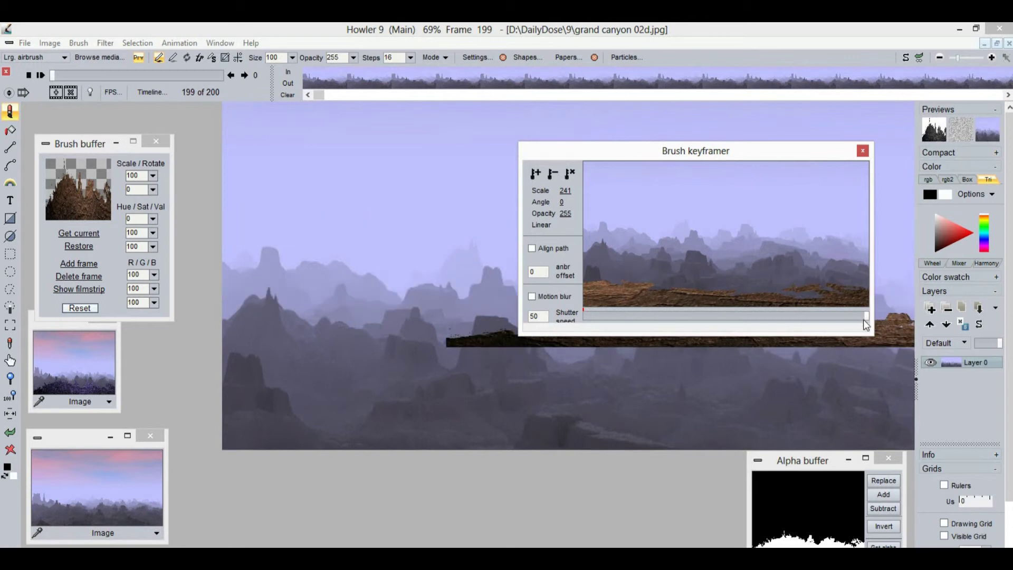
click(536, 175)
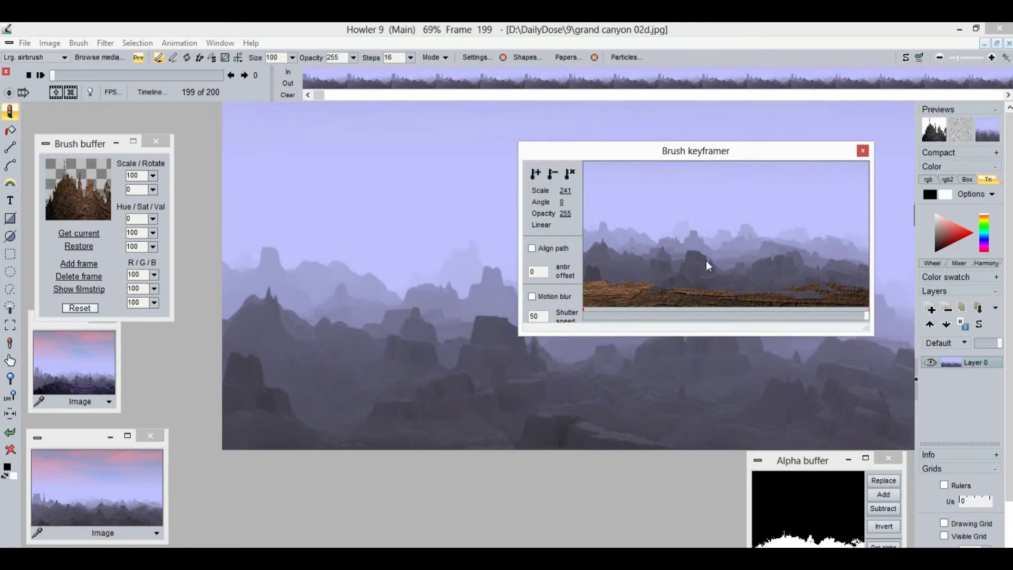
- Set the brush path to Linear, enlarge and reposition the Brush keyframer, and scrub back to frame 7 to preview the motion
click(546, 229)
mouse_move(519, 334)
mouse_down()
mouse_move(407, 373)
mouse_move(385, 395)
mouse_up()
drag(546, 153, 283, 98)
mouse_move(302, 316)
mouse_down()
mouse_move(551, 314)
mouse_move(219, 315)
mouse_move(572, 313)
mouse_move(177, 314)
mouse_move(543, 310)
mouse_move(194, 329)
mouse_move(534, 311)
mouse_move(164, 307)
mouse_move(388, 303)
mouse_move(205, 315)
mouse_up()
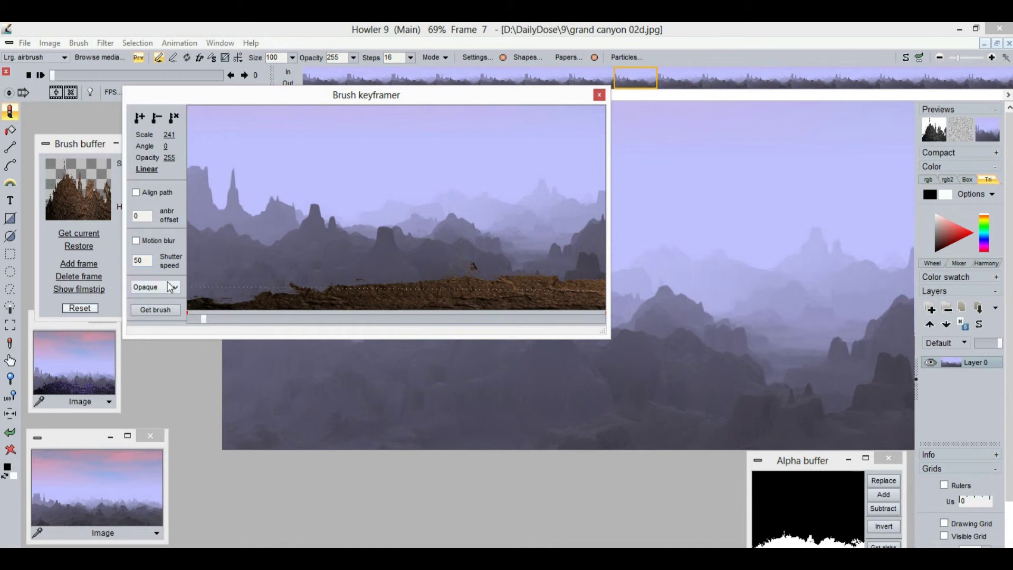
- Extend the Brush keyframer window, render the rock brush animation onto the frames, and close the keyframer
drag(177, 335, 174, 400)
click(163, 353)
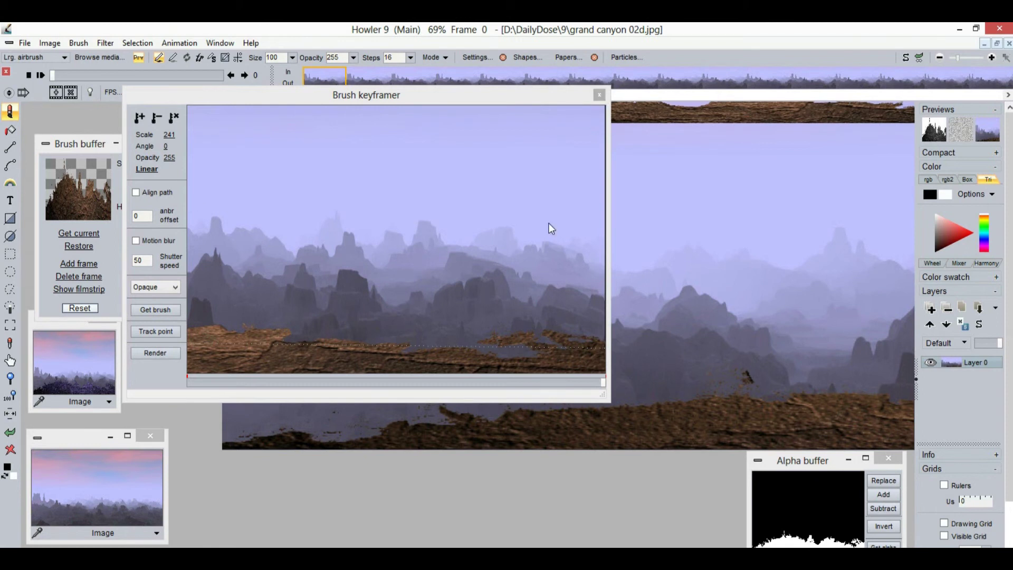
click(598, 96)
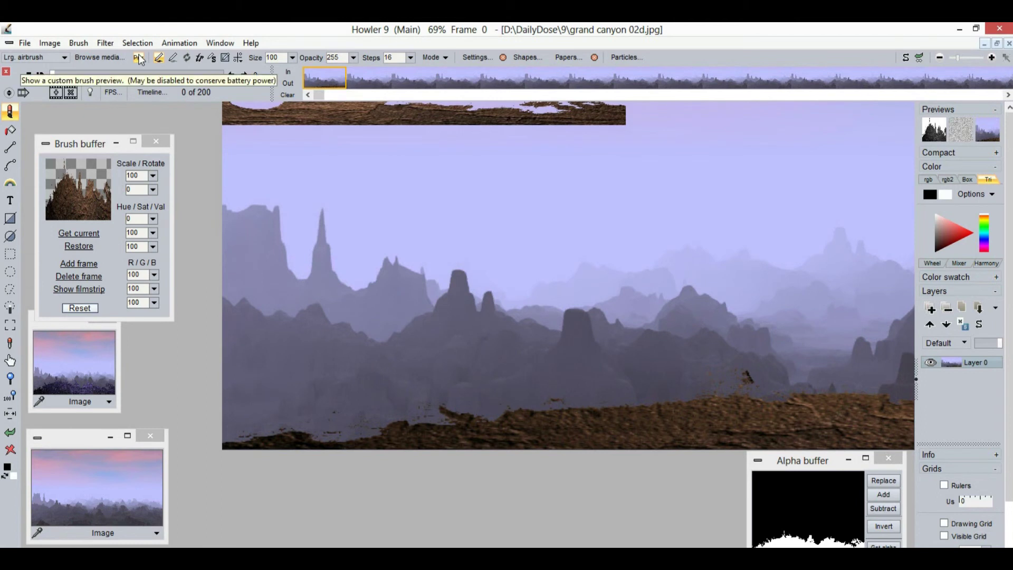
- Play the rendered animation with the brush preview off, and scrub through it to frame 199
drag(72, 78, 37, 77)
click(39, 77)
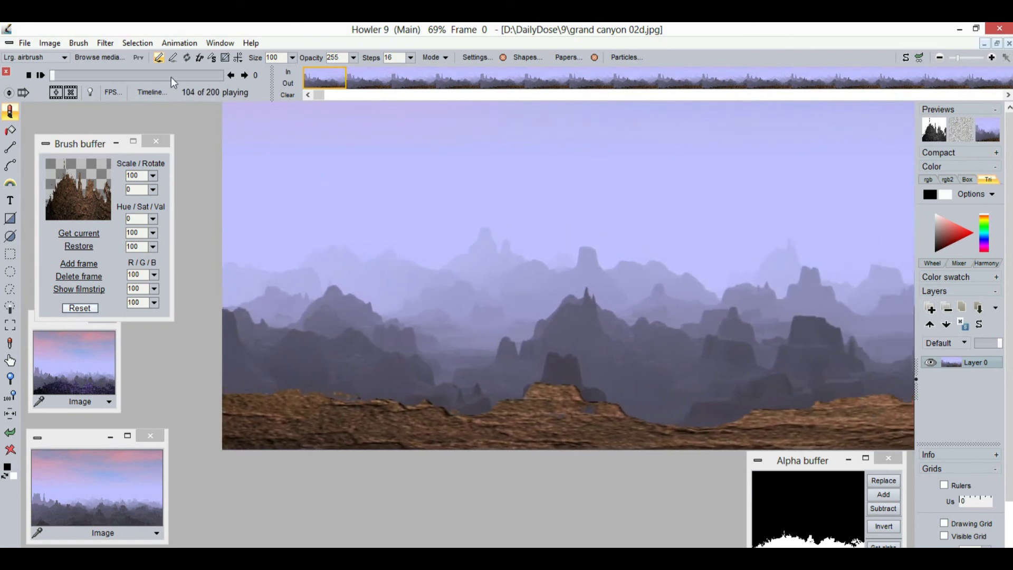
drag(56, 77, 238, 84)
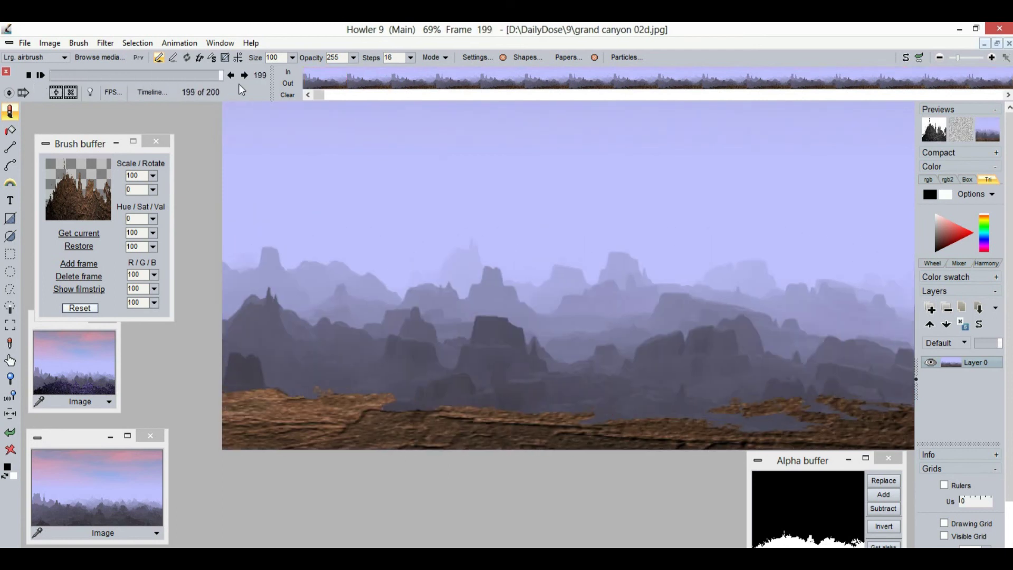